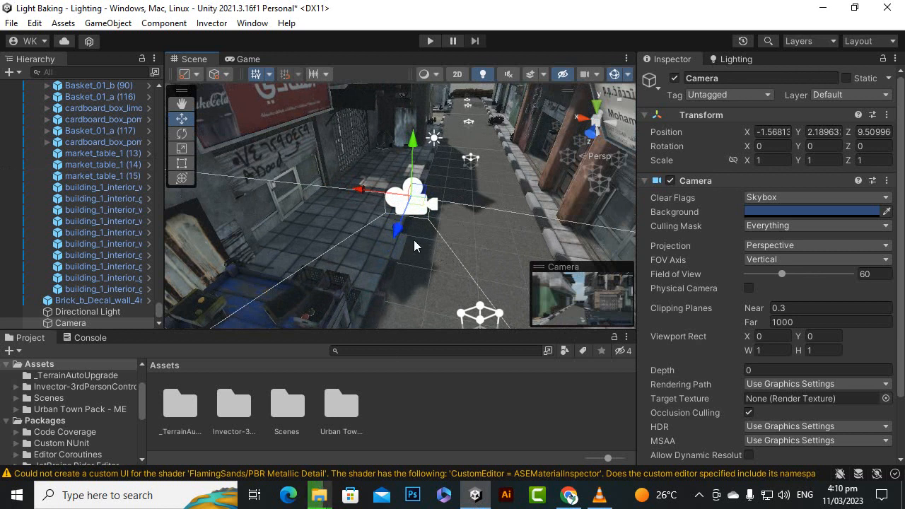
scroll(414, 239, up, 4)
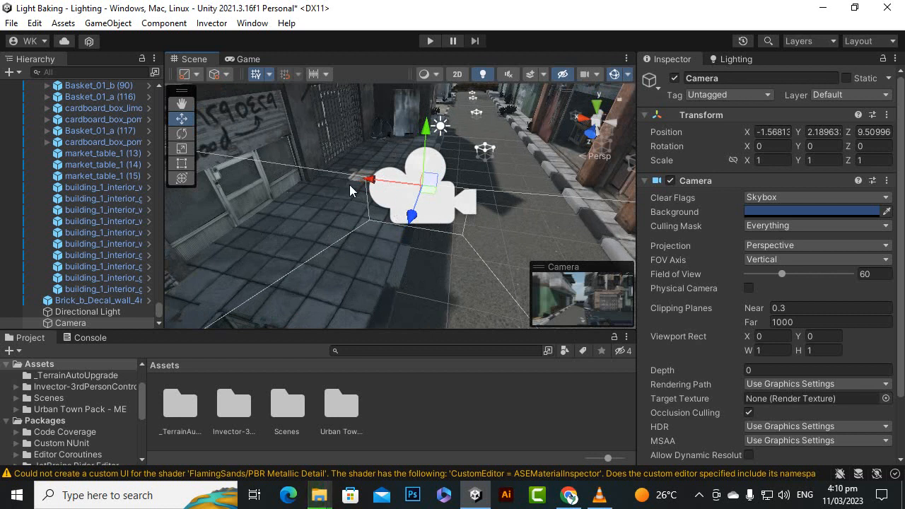
scroll(296, 200, down, 2)
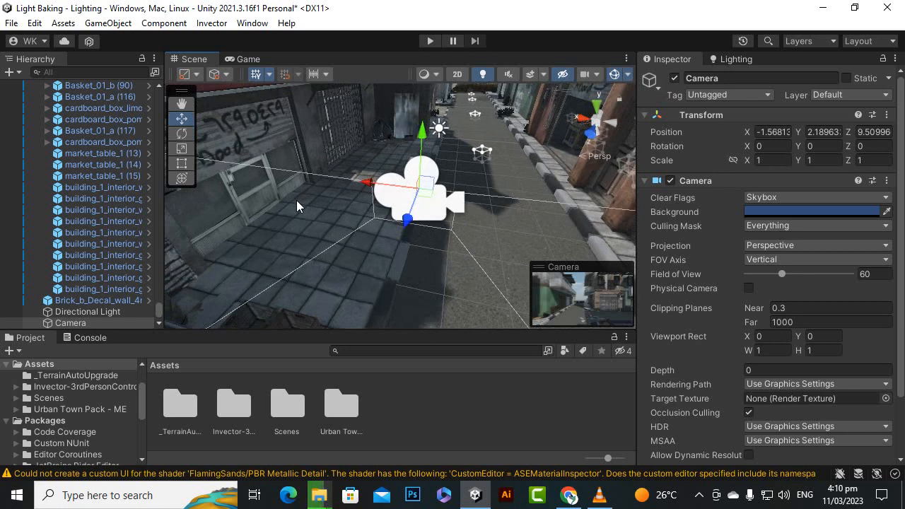
scroll(296, 202, down, 3)
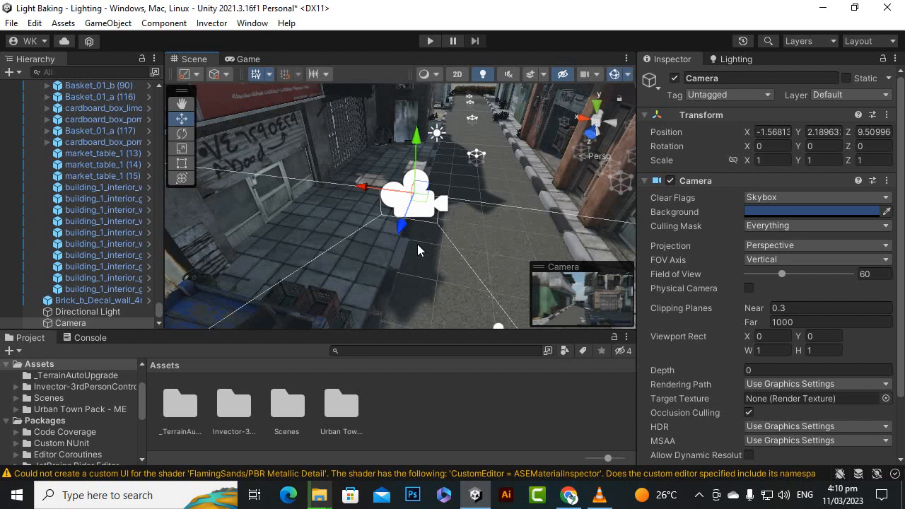
scroll(417, 244, down, 5)
scroll(401, 173, up, 2)
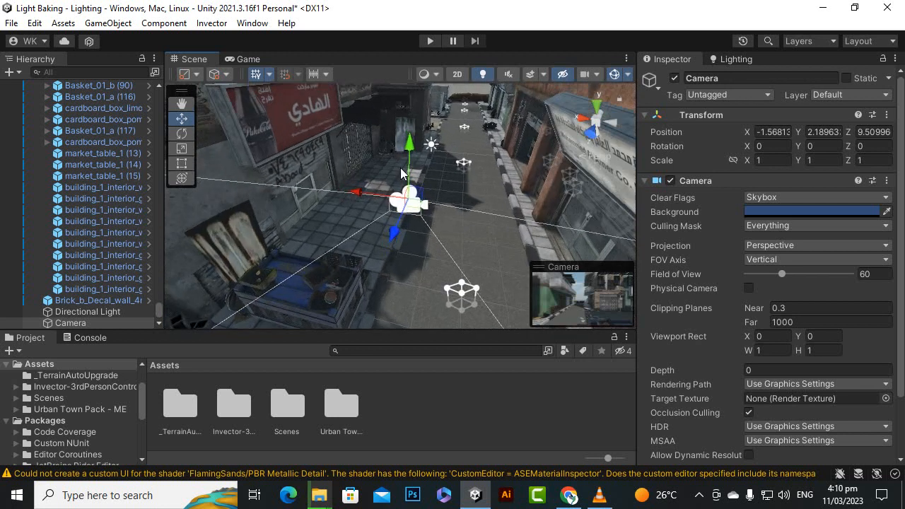
Select the exterior column beside the wooden door and inspect it and the adjoining storefront up close.
click(312, 122)
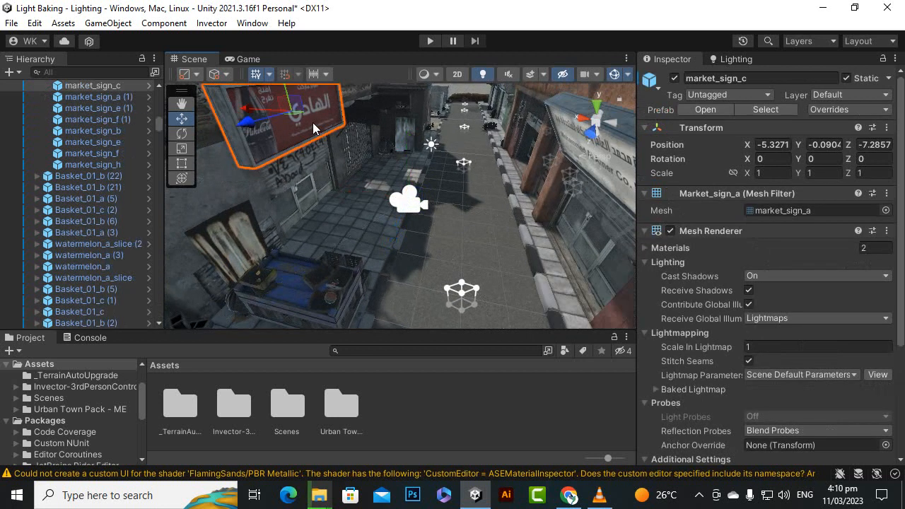
click(591, 230)
click(549, 202)
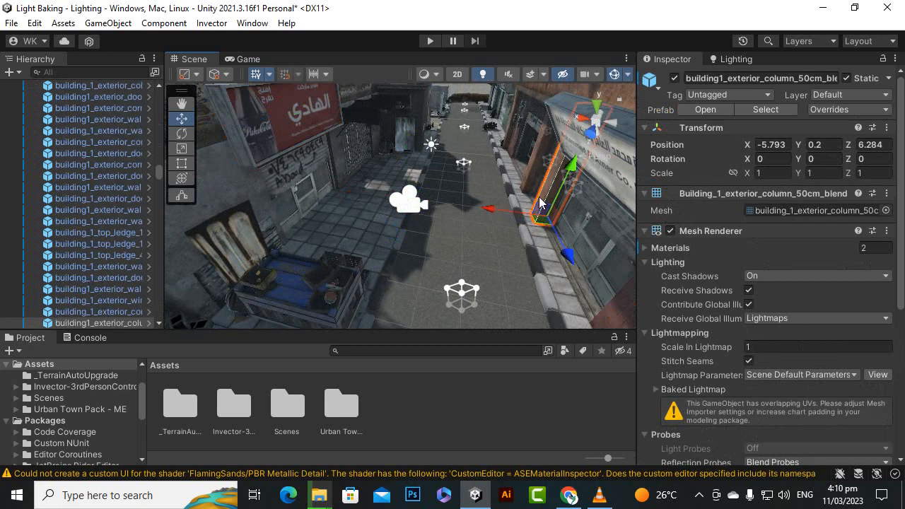
key(f)
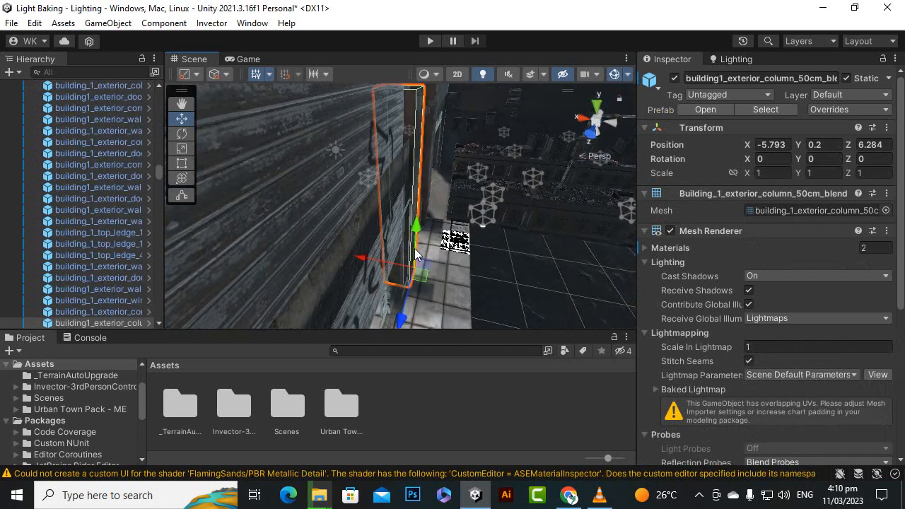
alt+drag(415, 254, 646, 149)
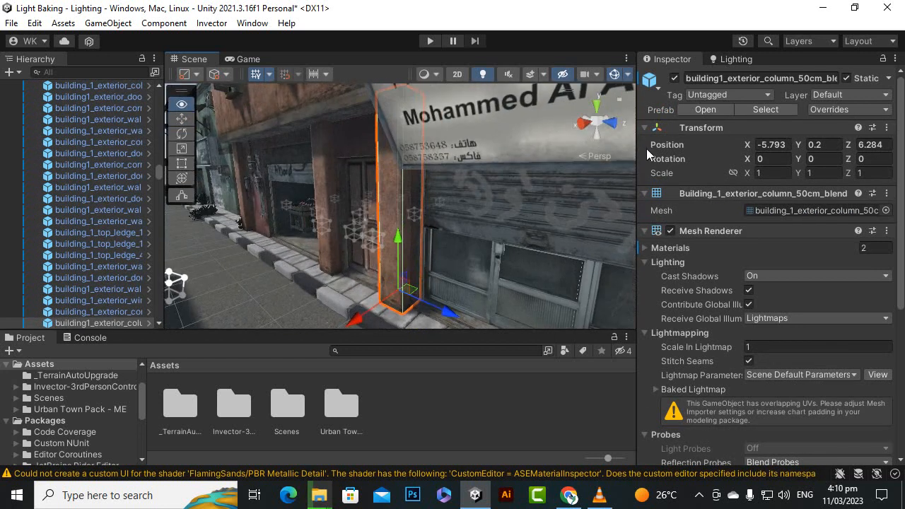
scroll(423, 264, up, 4)
alt+drag(427, 261, 602, 299)
scroll(491, 250, down, 1)
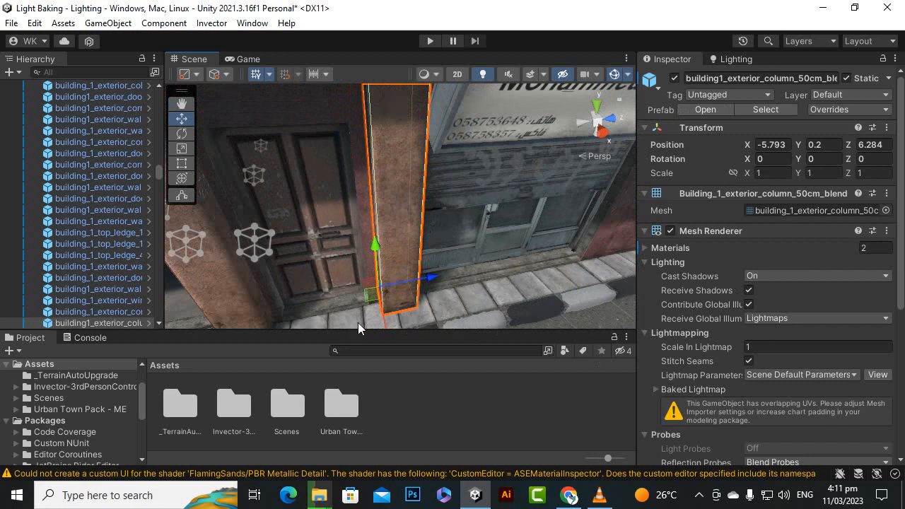
alt+drag(435, 293, 422, 255)
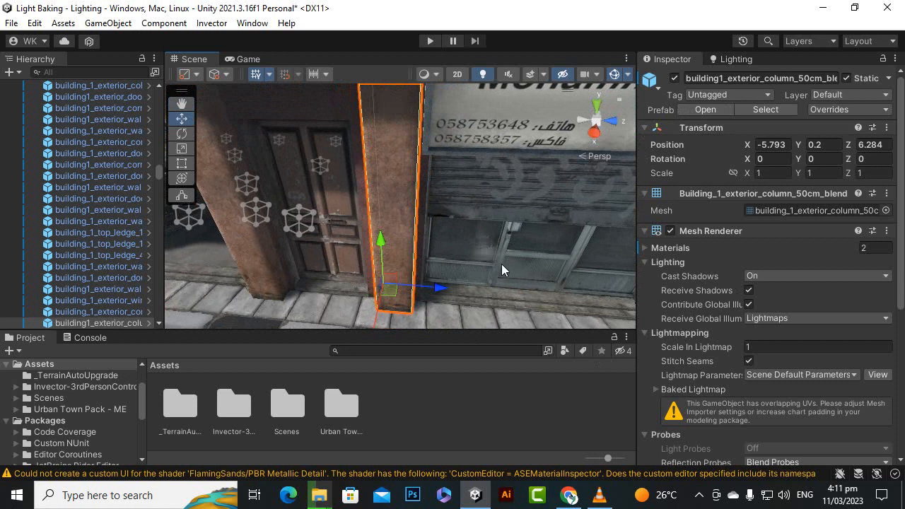
alt+drag(603, 250, 453, 244)
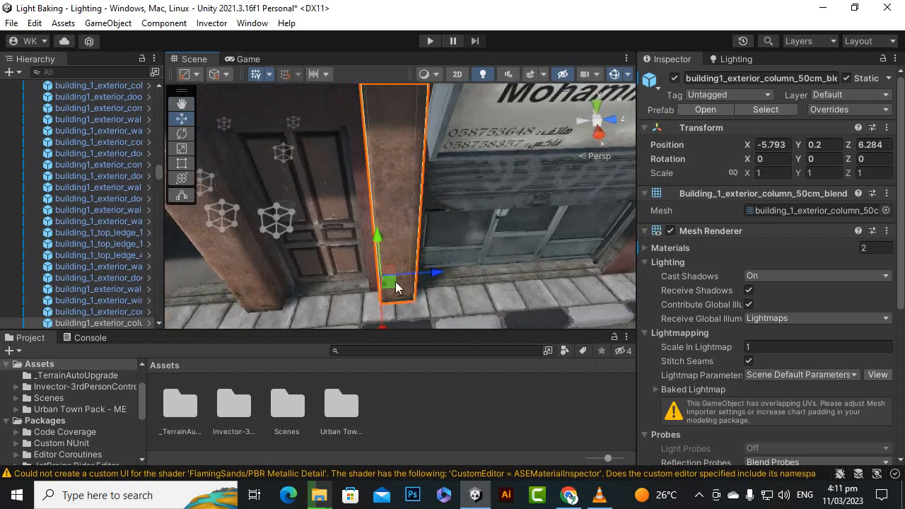
alt+drag(395, 281, 424, 237)
Look along the street around the column and examine the open market shop with the produce tables.
click(182, 104)
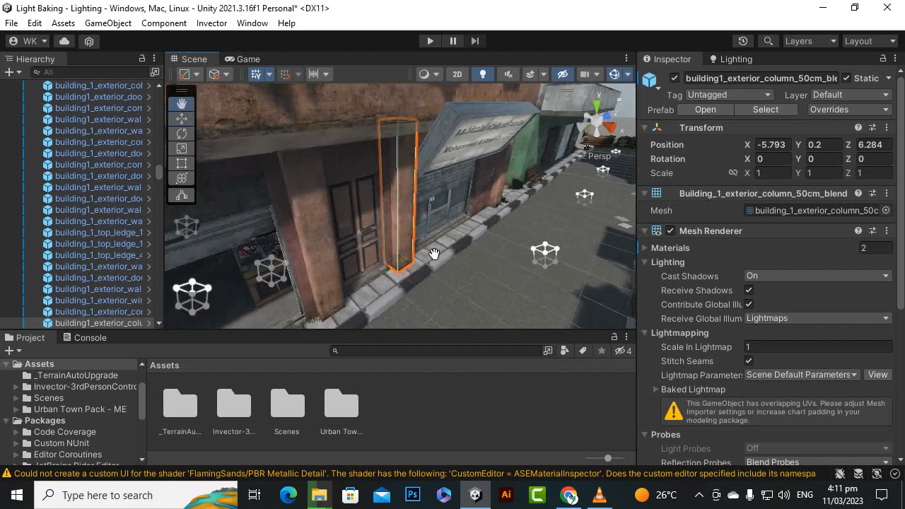
drag(513, 265, 315, 250)
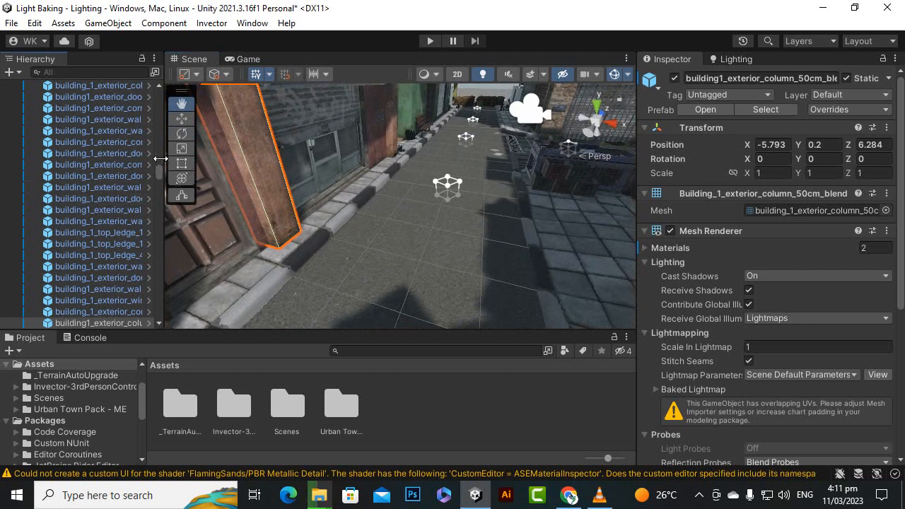
scroll(412, 251, down, 2)
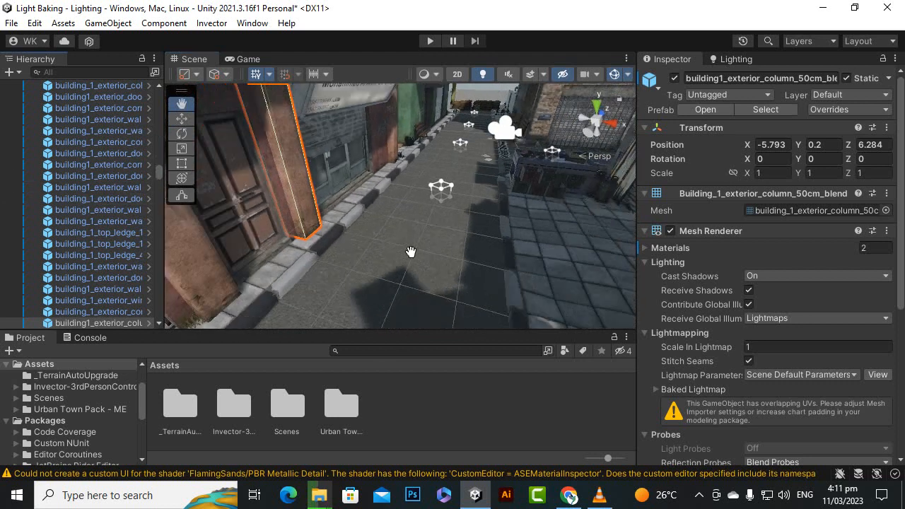
click(185, 119)
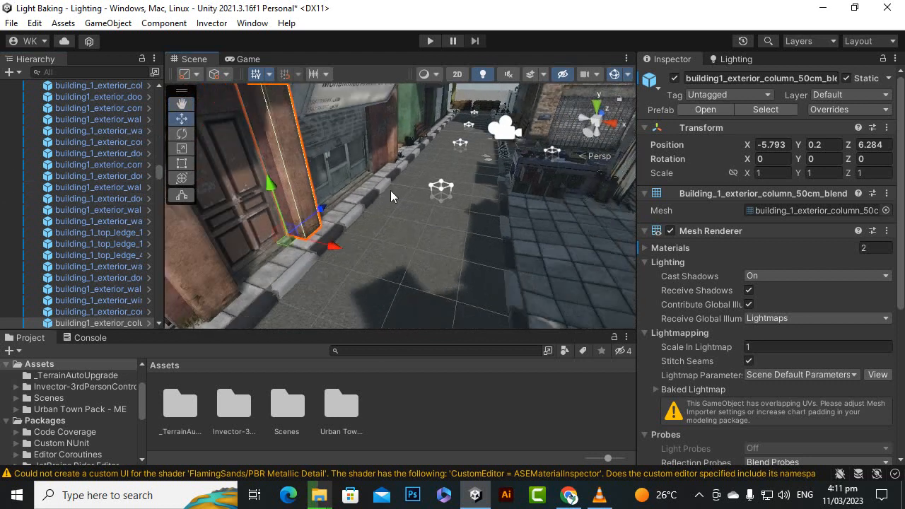
scroll(471, 212, down, 2)
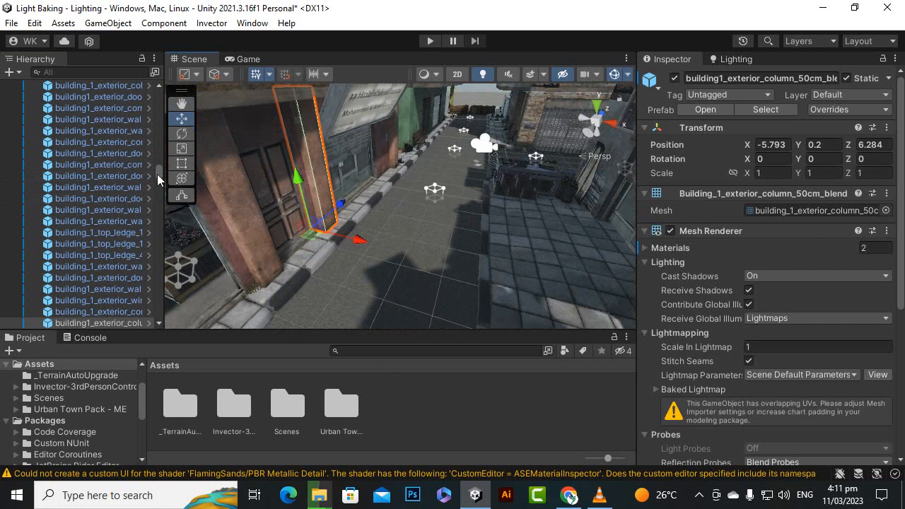
drag(157, 174, 155, 94)
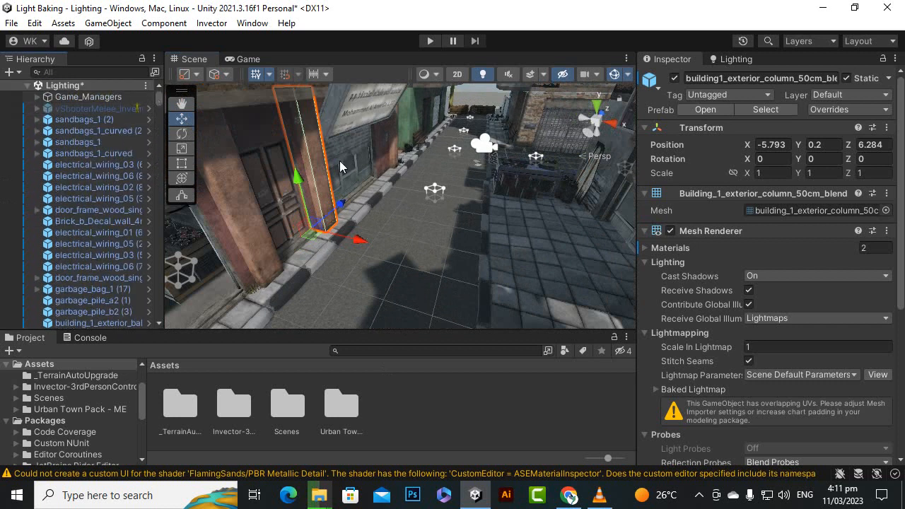
scroll(431, 237, up, 2)
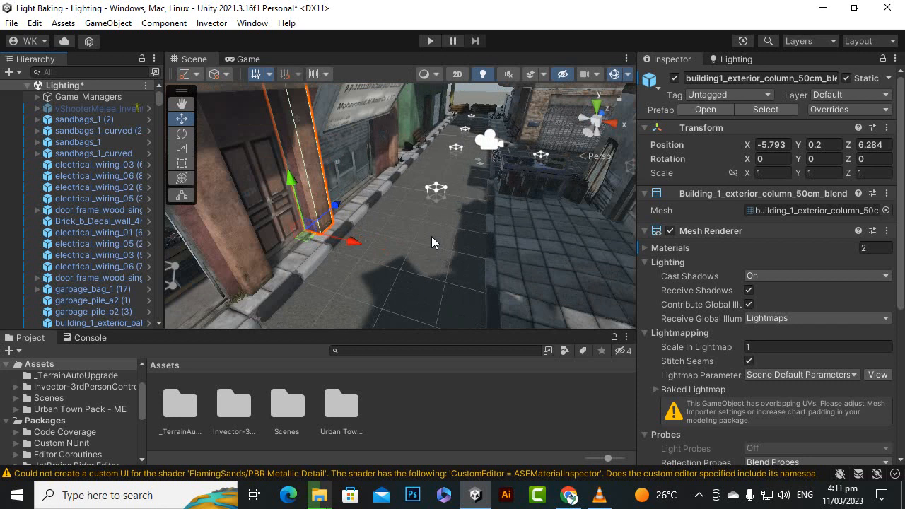
right_drag(431, 241, 459, 226)
scroll(346, 188, up, 4)
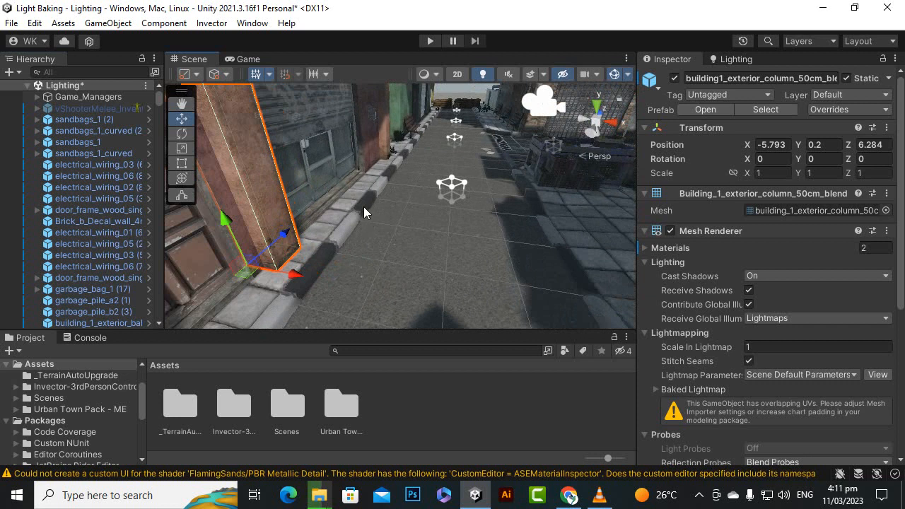
right_drag(446, 124, 351, 244)
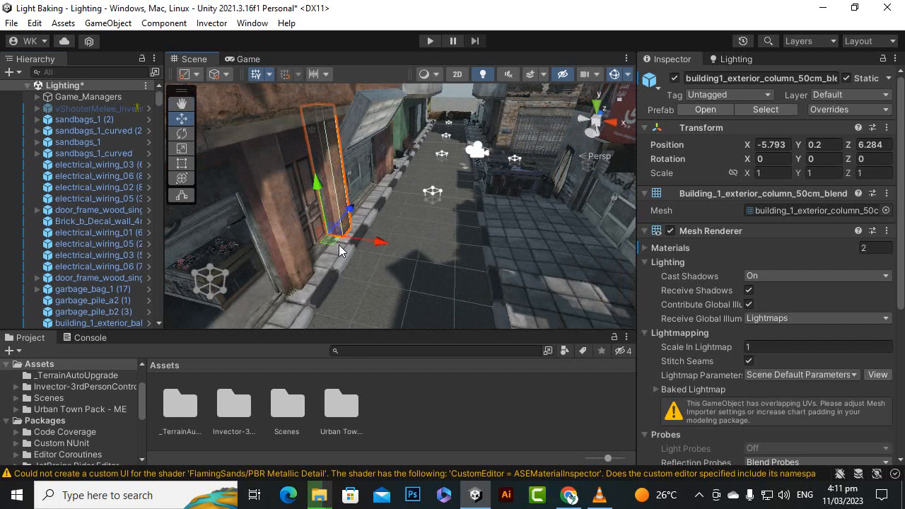
alt+drag(339, 245, 434, 210)
click(178, 104)
alt+drag(434, 210, 332, 198)
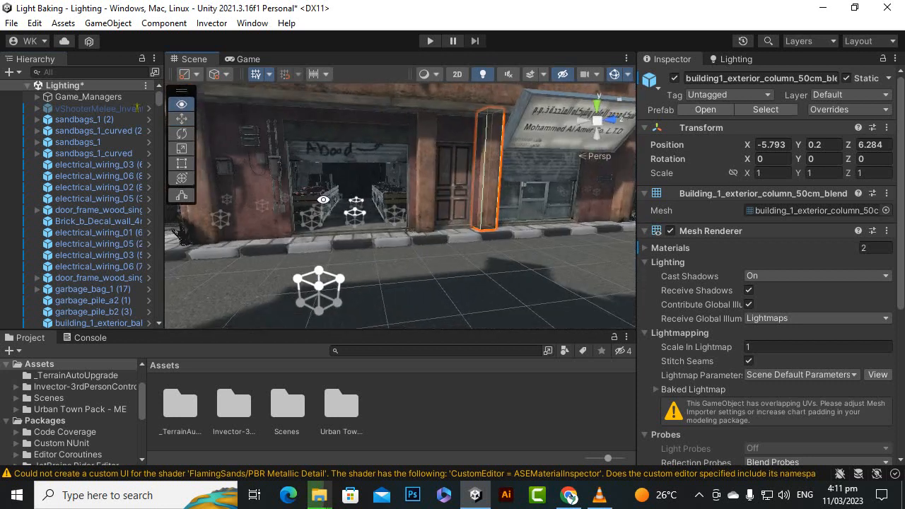
scroll(330, 196, up, 5)
alt+drag(338, 231, 399, 213)
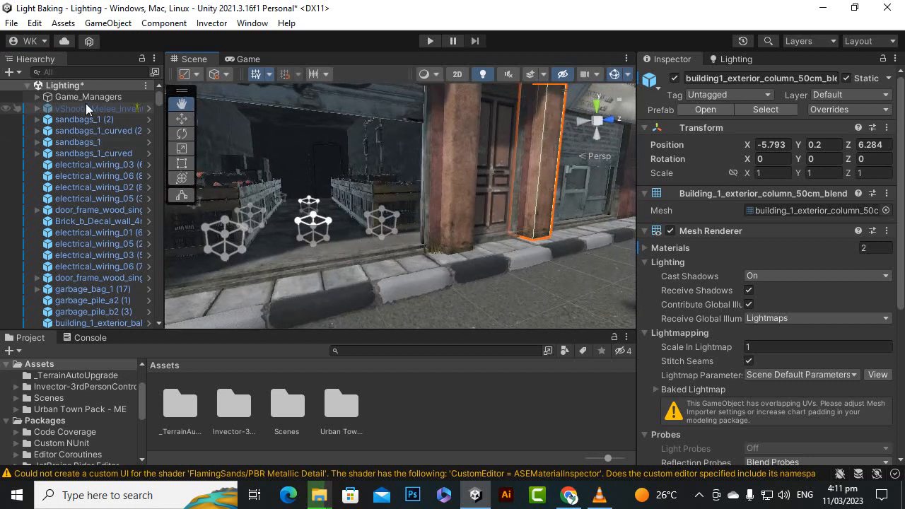
Add a point light to the scene near the open market shop.
click(13, 72)
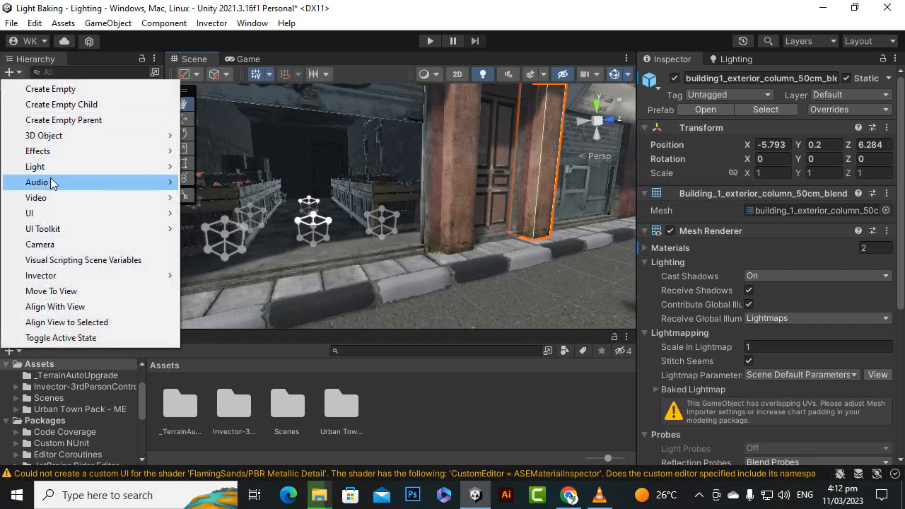
mouse_move(63, 168)
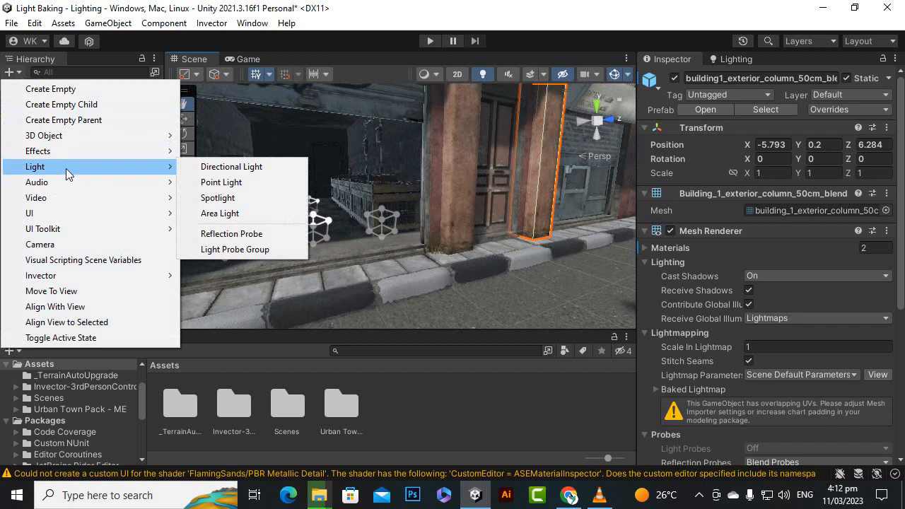
click(239, 184)
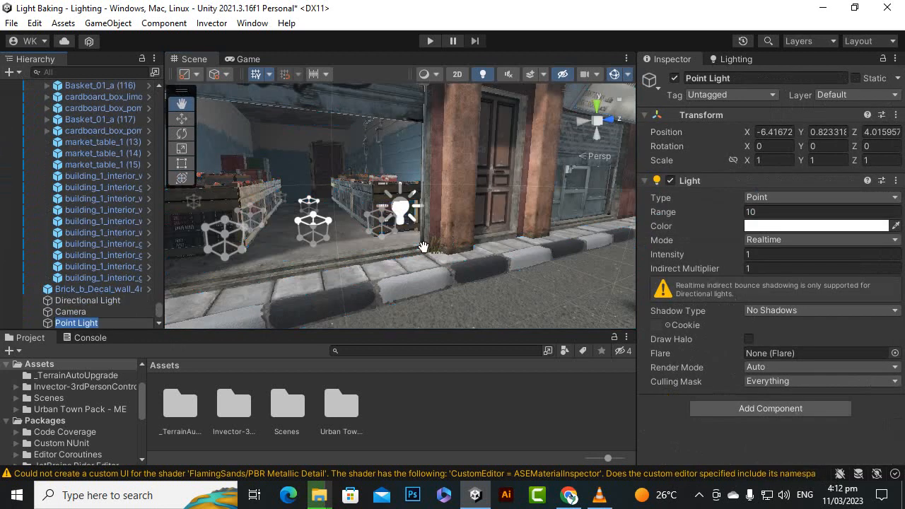
Move the point light inside the market shop, to about X -10.3, Y 2.4, Z 2.36.
click(181, 119)
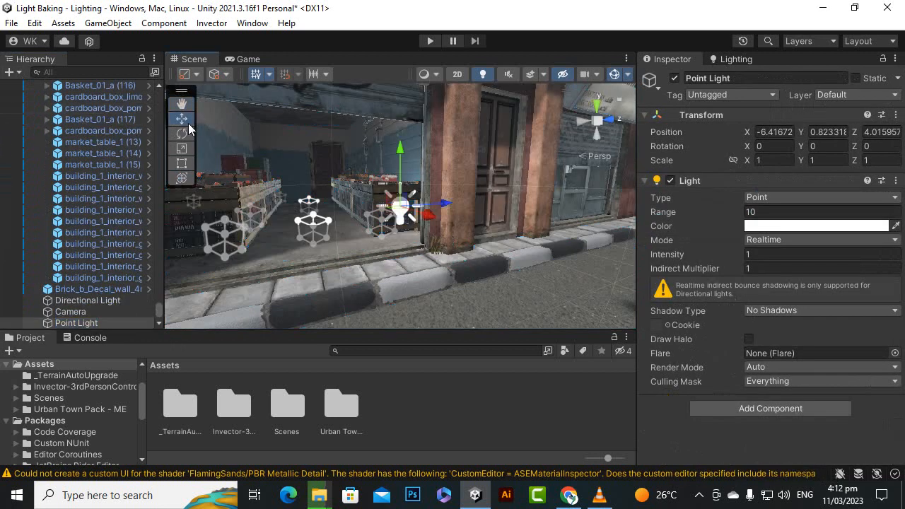
alt+drag(439, 224, 335, 180)
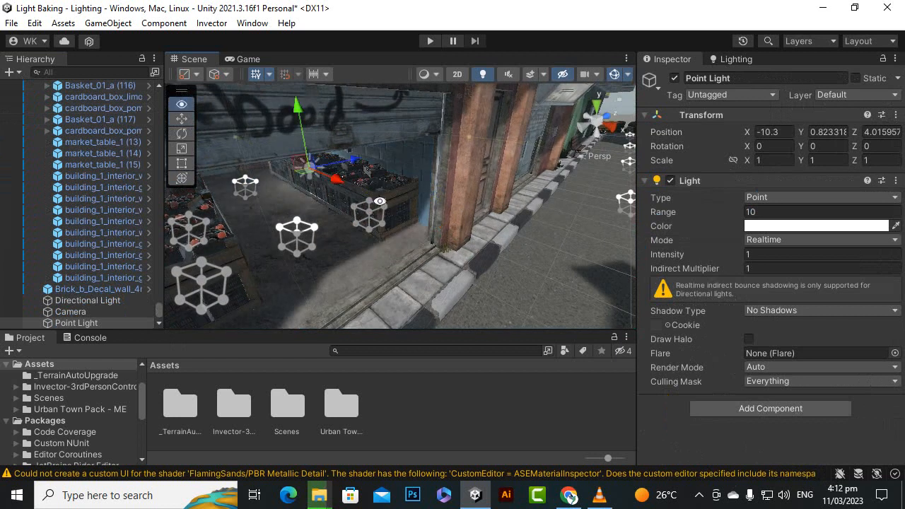
alt+drag(377, 202, 304, 171)
drag(334, 119, 342, 64)
drag(369, 128, 395, 166)
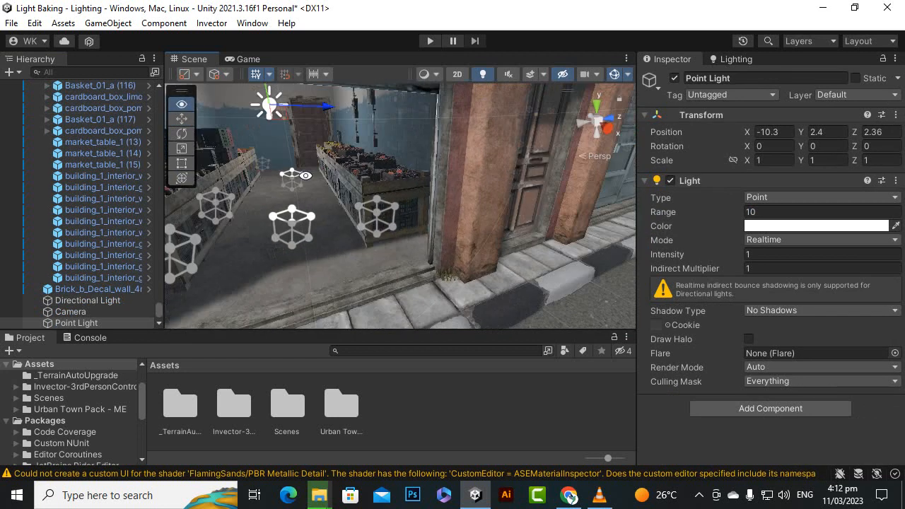
Try an intensity of 5 on the point light and settle on 2.
click(784, 253)
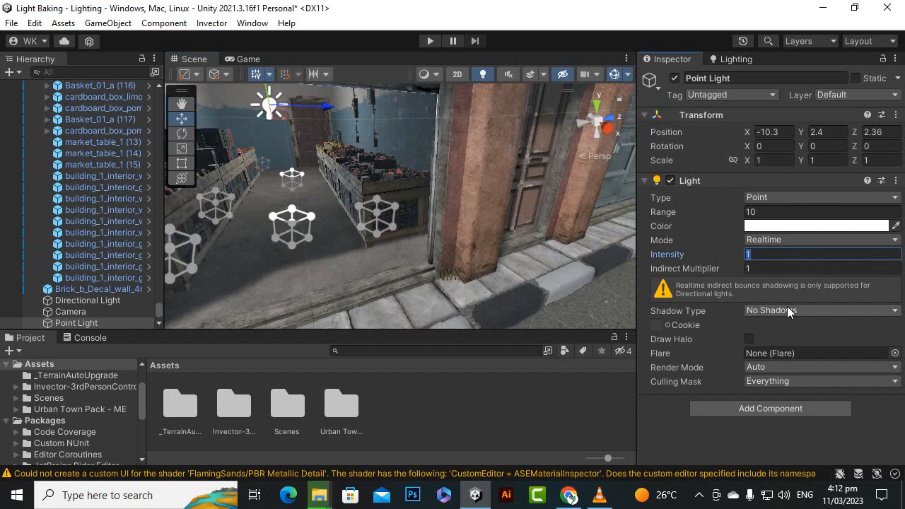
text(5)
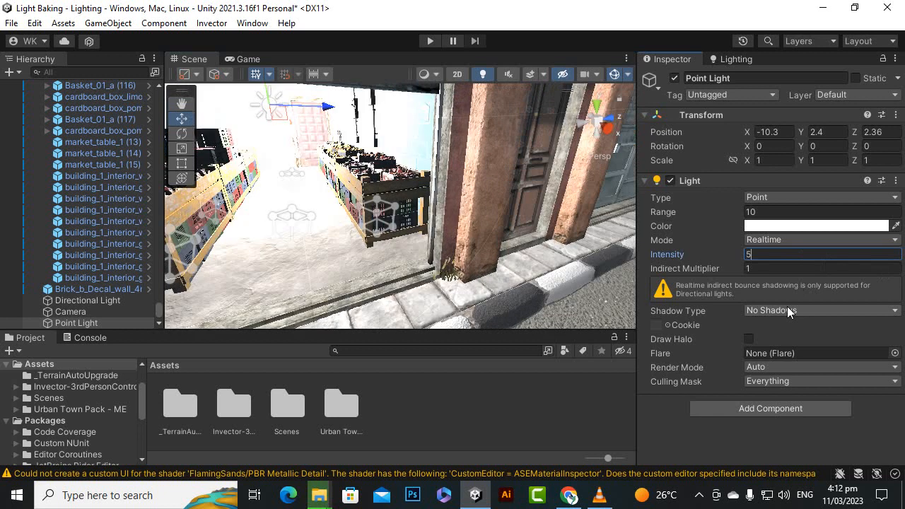
drag(767, 257, 709, 255)
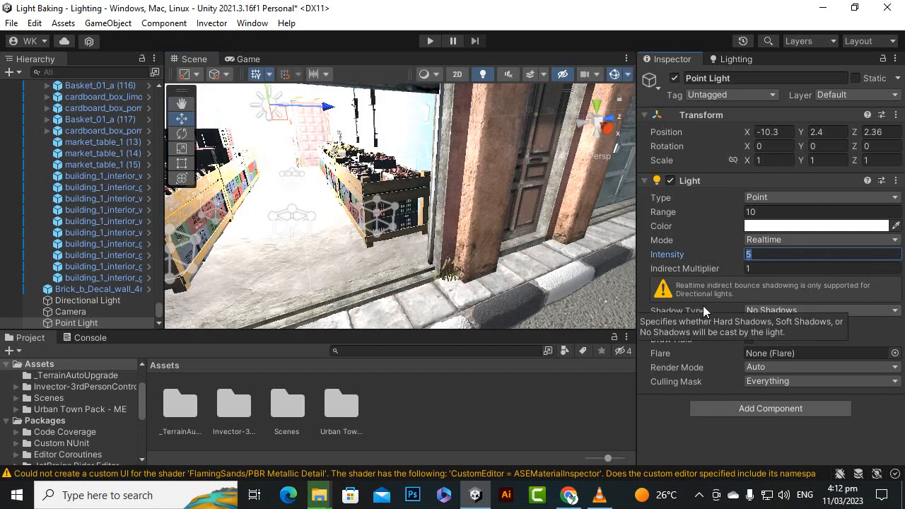
text(2)
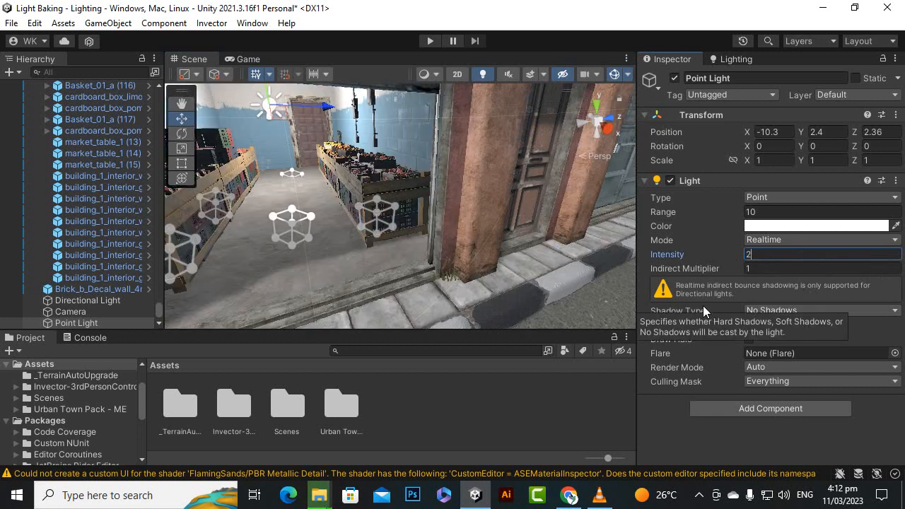
Change the point light's color to light blue, hexadecimal 71ADC6.
click(773, 229)
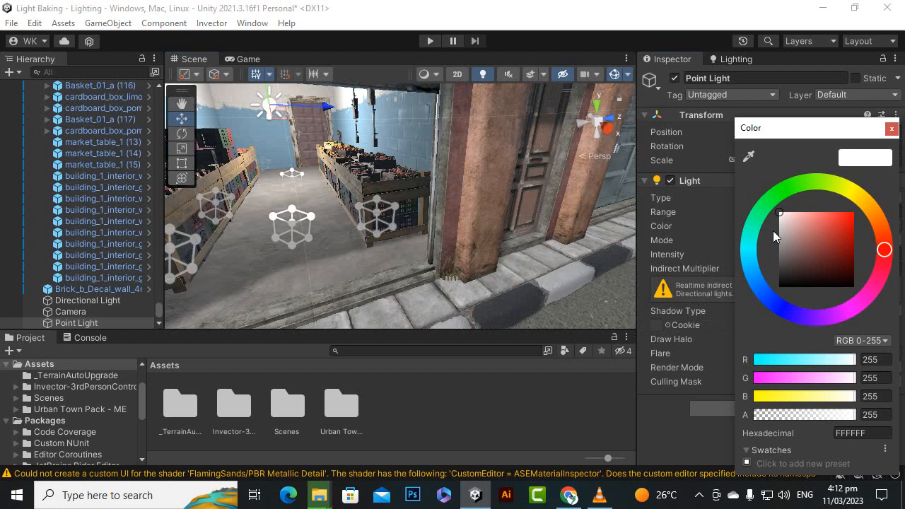
click(753, 268)
mouse_move(824, 240)
mouse_down()
mouse_move(852, 215)
mouse_move(843, 193)
mouse_move(795, 191)
mouse_move(808, 189)
mouse_move(812, 231)
mouse_up()
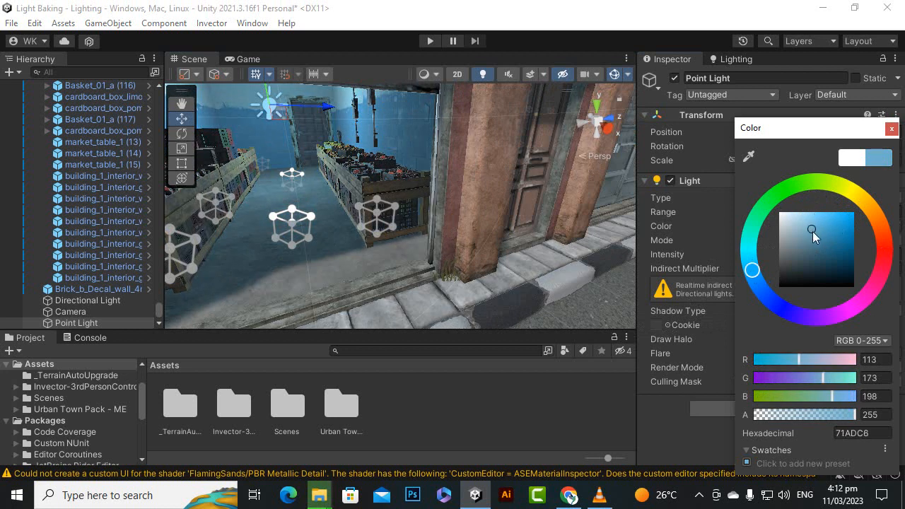
click(891, 128)
alt+drag(297, 164, 304, 217)
scroll(303, 217, down, 3)
scroll(158, 211, up, 5)
scroll(170, 213, up, 1)
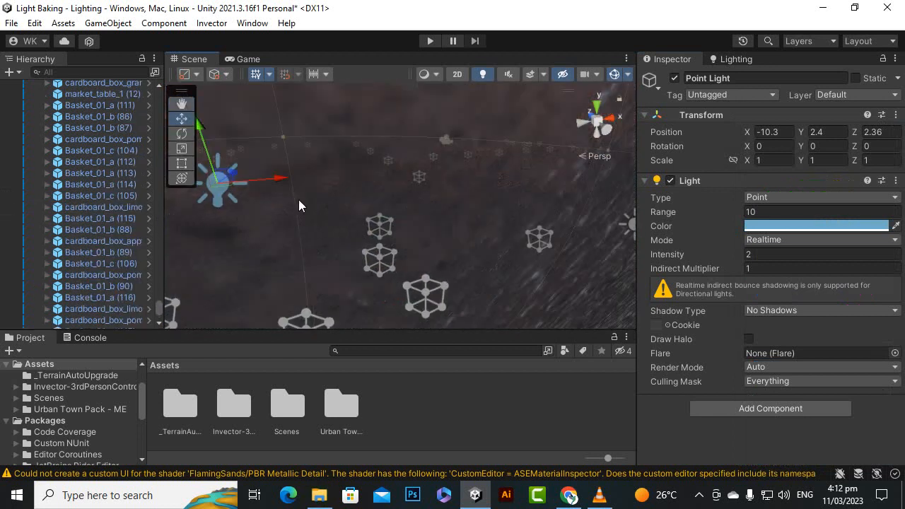
Move the point light deeper into the market shop along the X axis, to about X -11.61.
scroll(298, 200, up, 3)
alt+drag(332, 164, 214, 178)
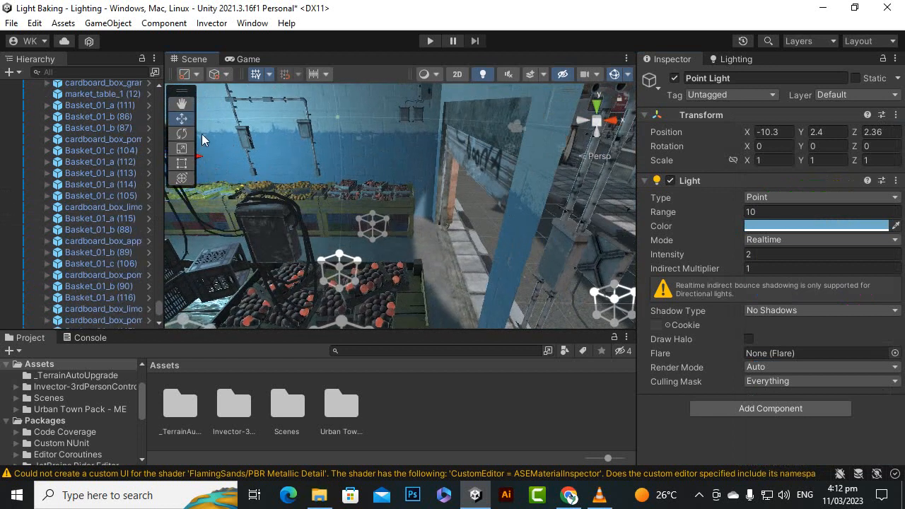
drag(306, 147, 519, 156)
alt+drag(472, 211, 438, 218)
click(181, 118)
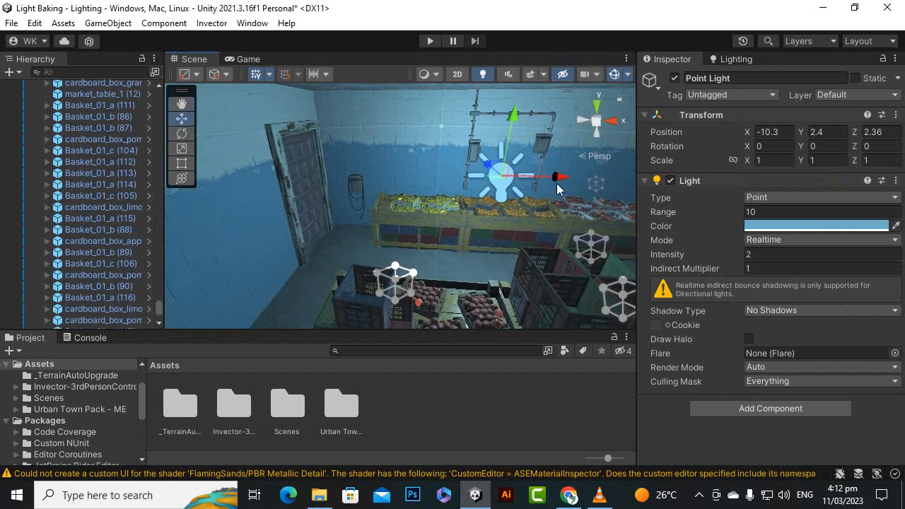
drag(557, 184, 458, 199)
alt+drag(279, 224, 414, 242)
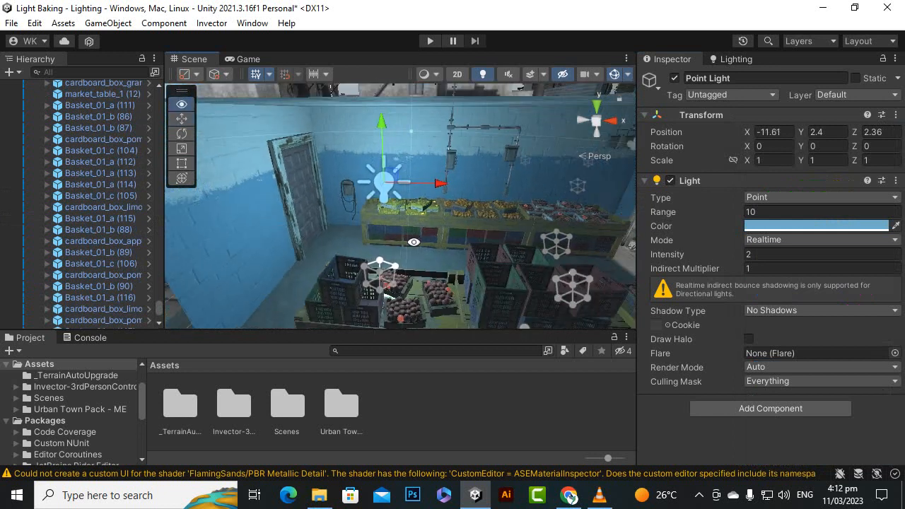
Duplicate the point light and move the copy toward the shop's entrance, to about X -7.85.
key(ctrl+d)
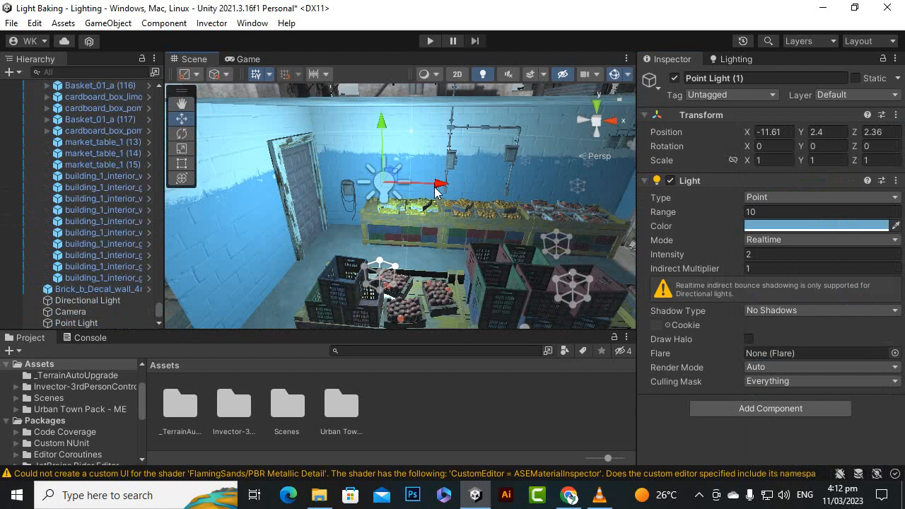
drag(440, 183, 653, 202)
alt+drag(393, 232, 570, 230)
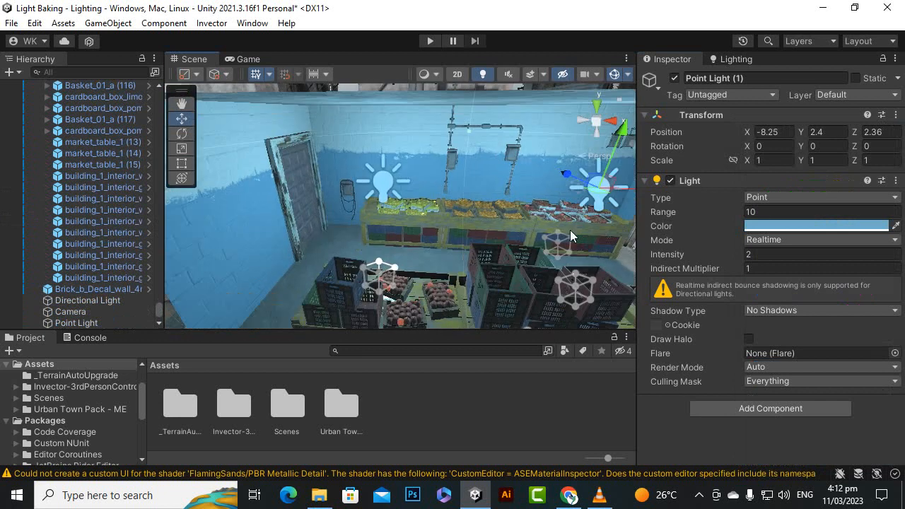
alt+drag(427, 207, 232, 214)
scroll(306, 232, down, 3)
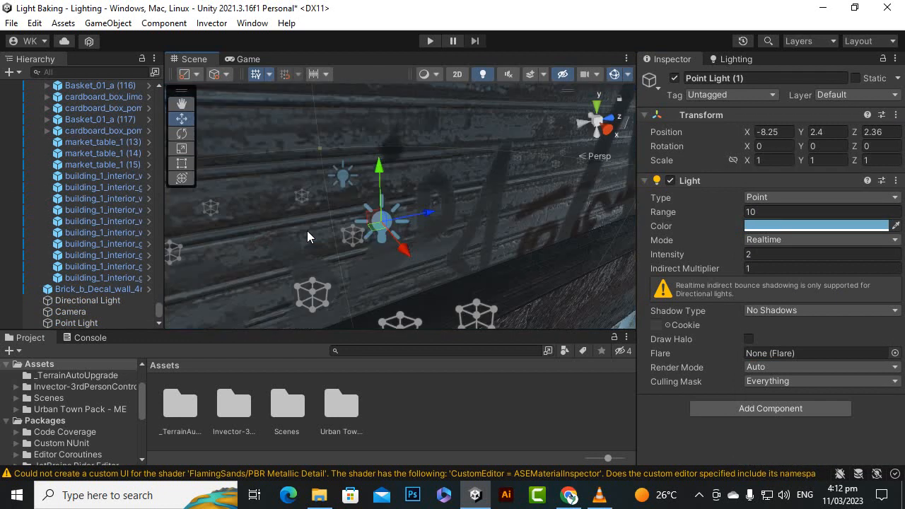
scroll(366, 244, up, 2)
scroll(374, 246, down, 5)
alt+drag(374, 246, 421, 215)
scroll(421, 215, up, 4)
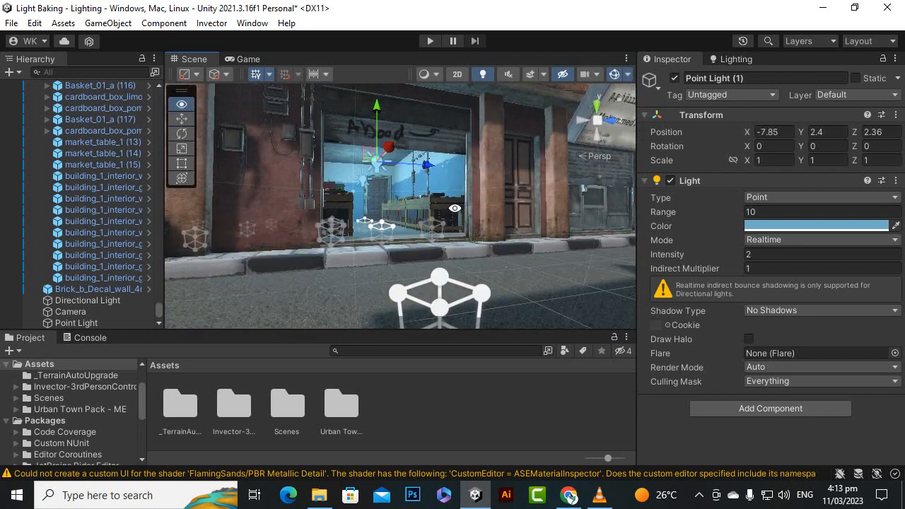
Set the shadow type of both point lights in the shop to Soft Shadows.
scroll(379, 200, up, 3)
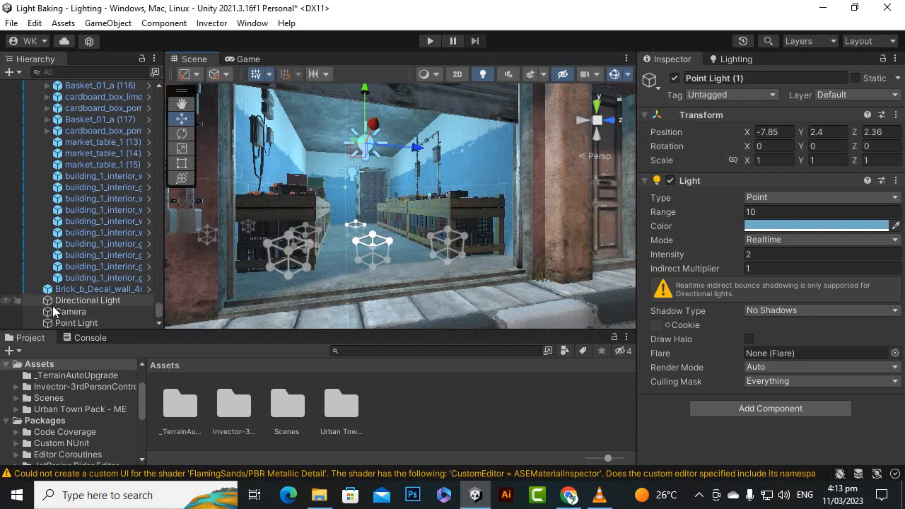
scroll(386, 206, up, 4)
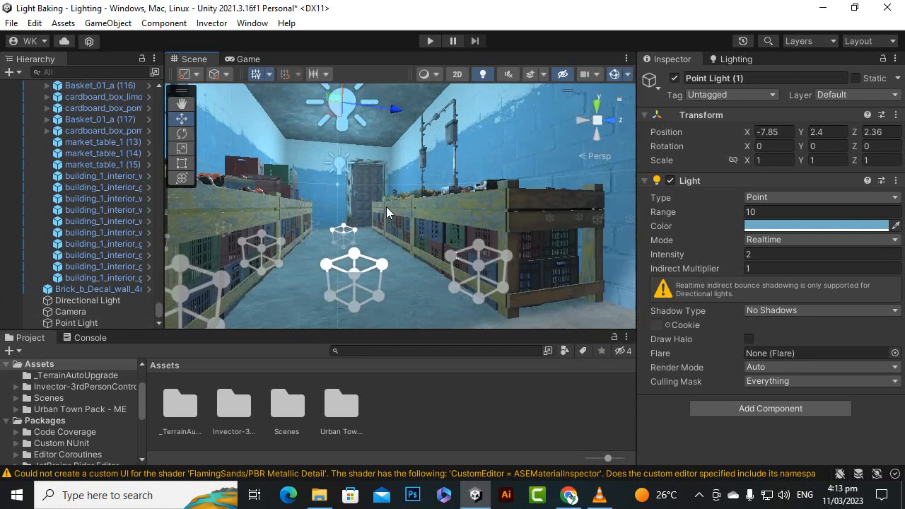
scroll(372, 189, down, 2)
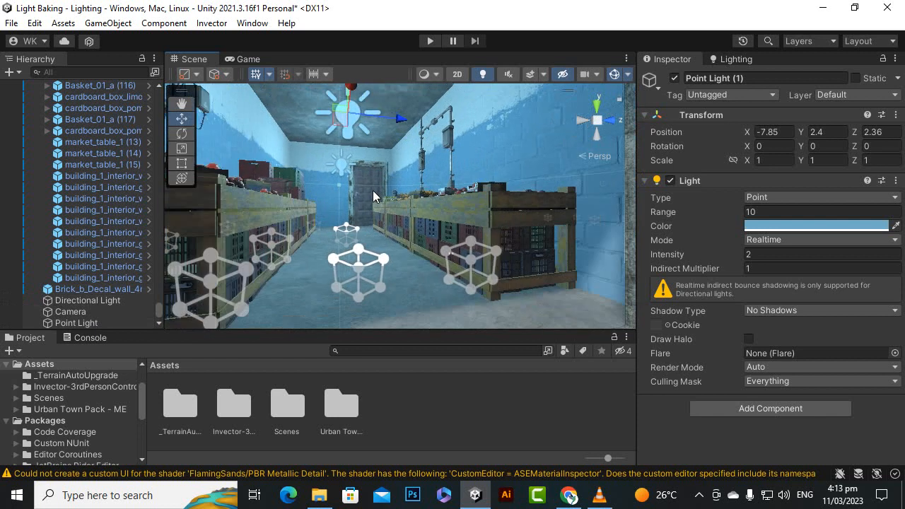
alt+drag(373, 190, 385, 220)
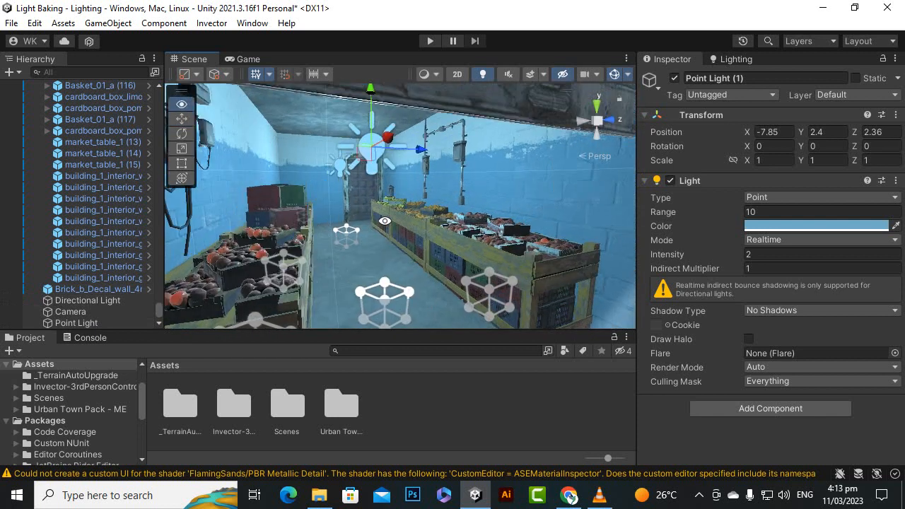
click(102, 321)
scroll(173, 217, down, 3)
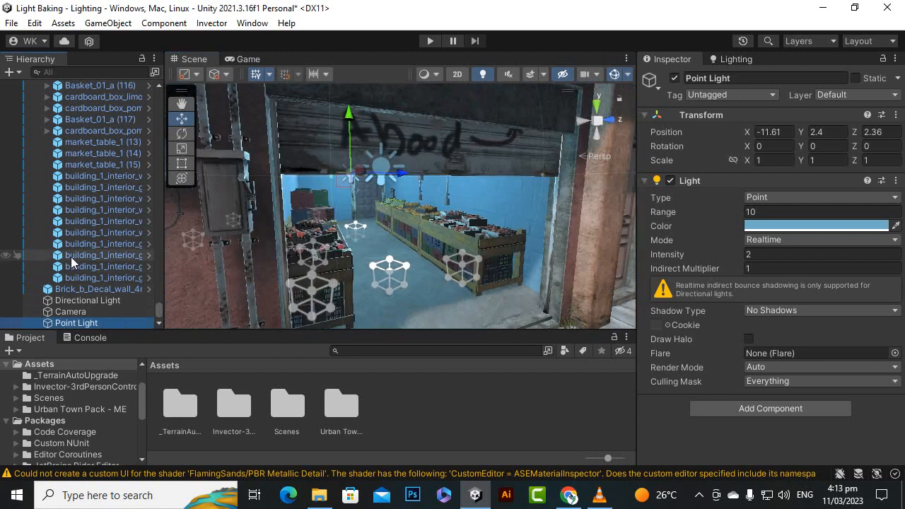
scroll(72, 261, down, 2)
ctrl+click(103, 323)
click(791, 310)
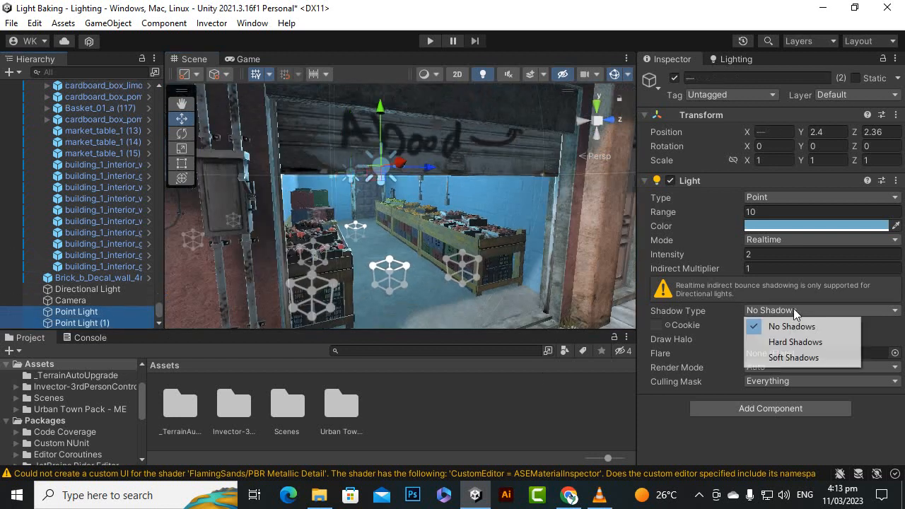
click(802, 357)
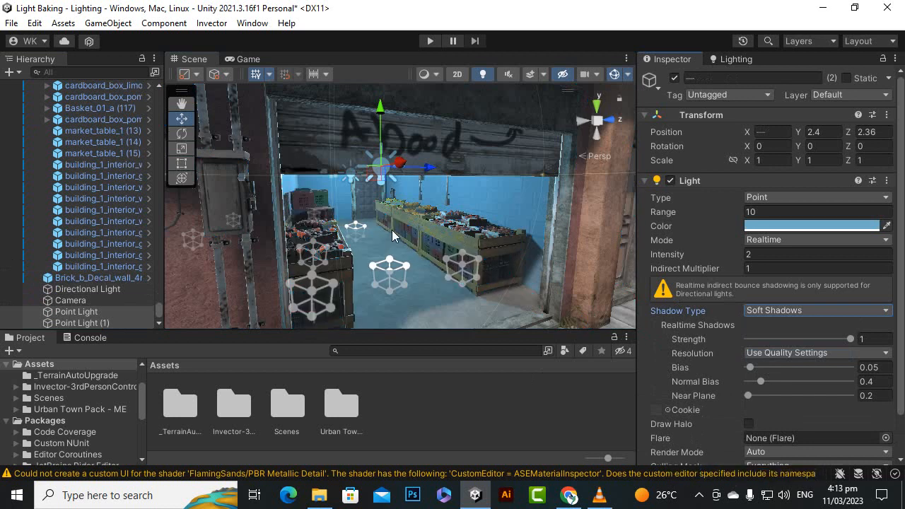
scroll(393, 235, up, 3)
scroll(451, 270, down, 3)
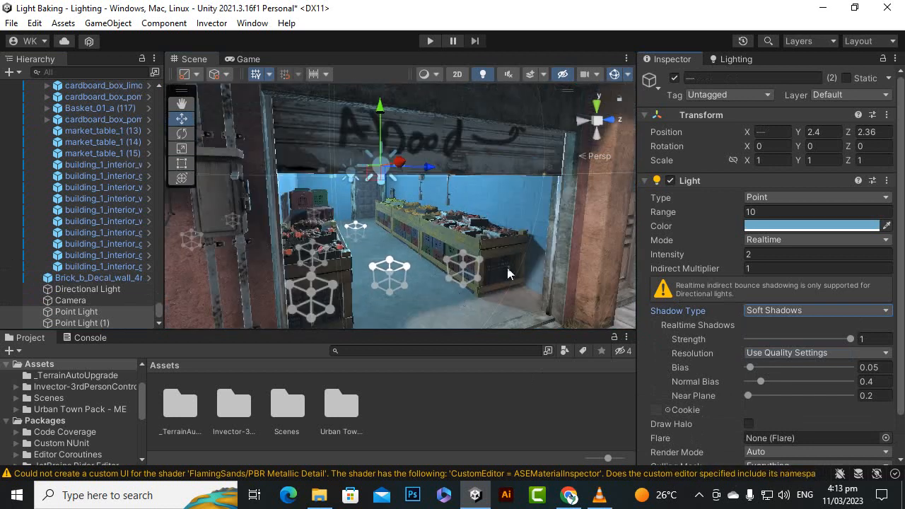
Turn on Auto Generate in the scene's lighting settings and enlarge the Scene view vertically.
click(763, 240)
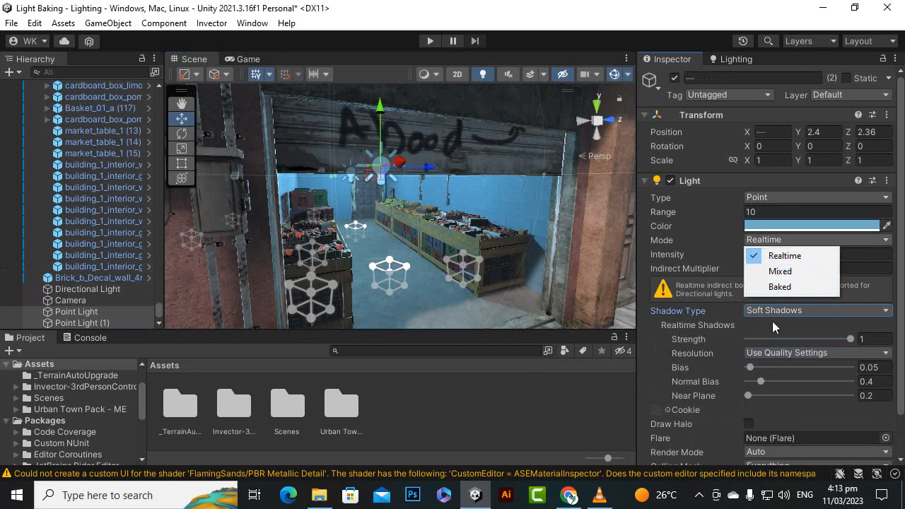
drag(899, 379, 901, 418)
click(736, 59)
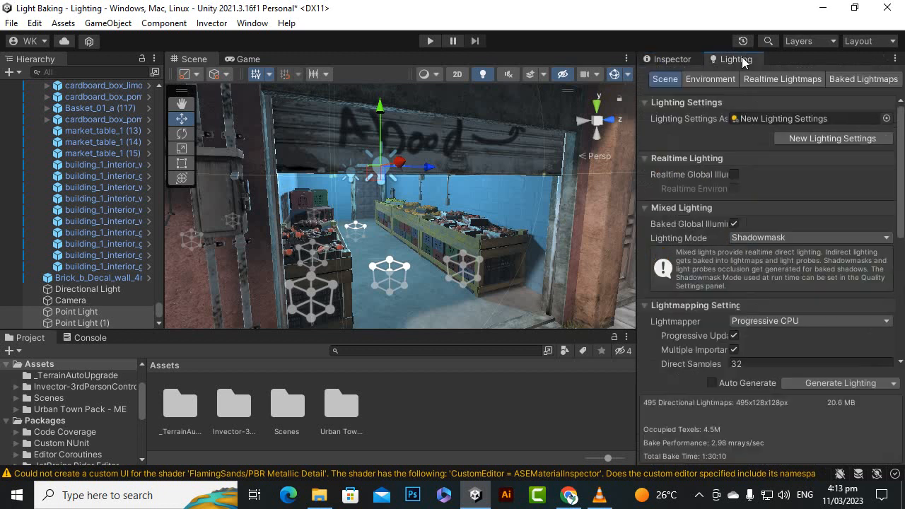
click(712, 383)
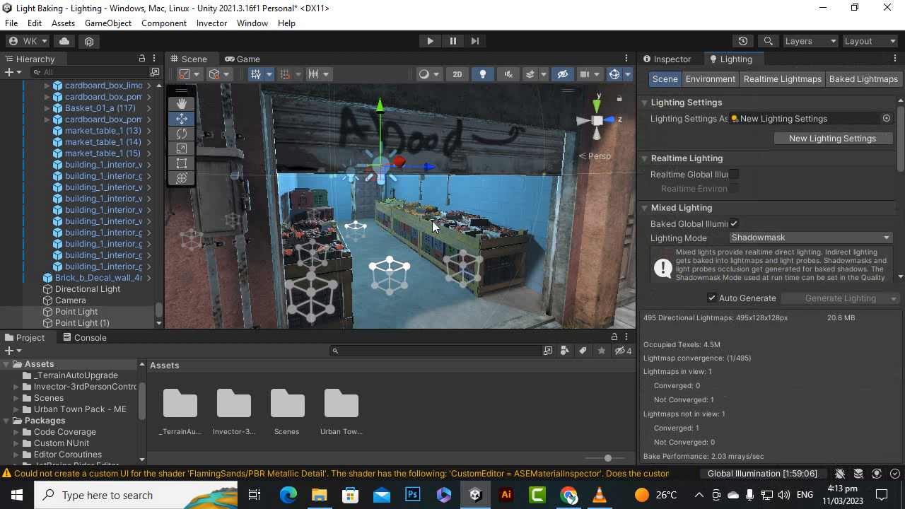
drag(509, 329, 508, 373)
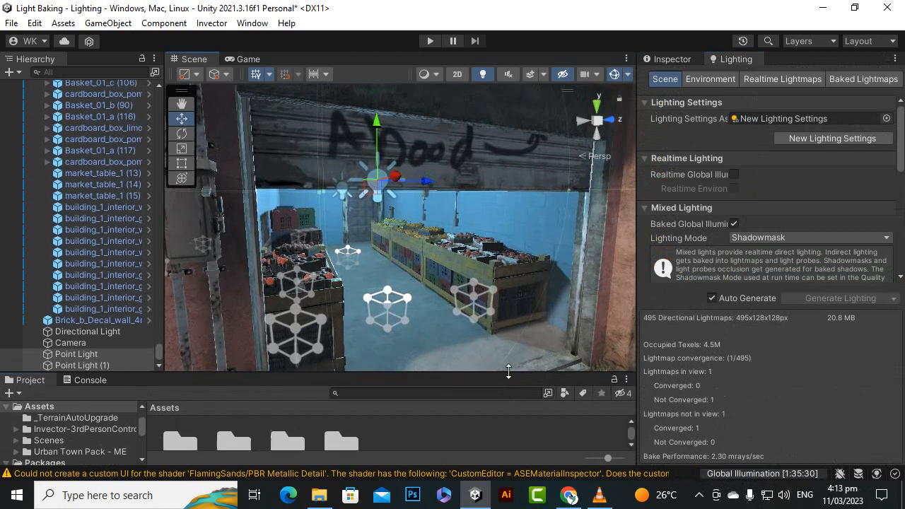
scroll(473, 309, down, 1)
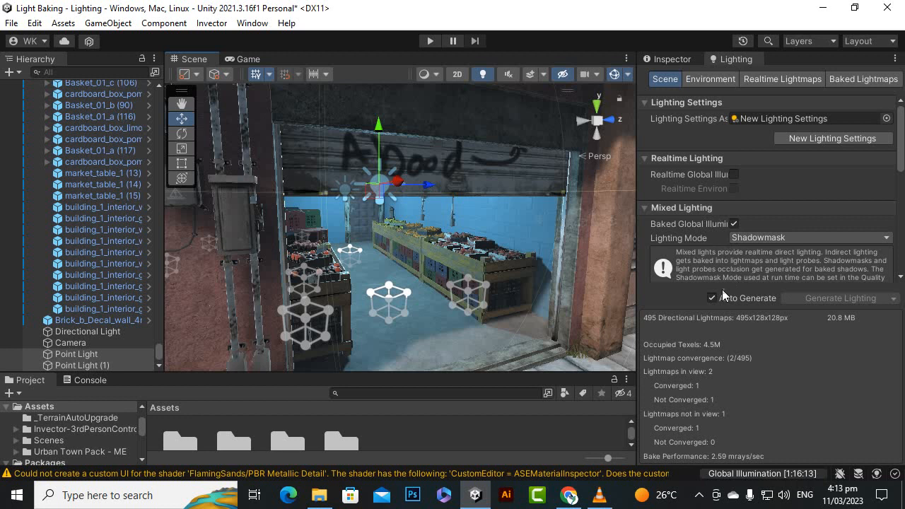
scroll(489, 262, down, 2)
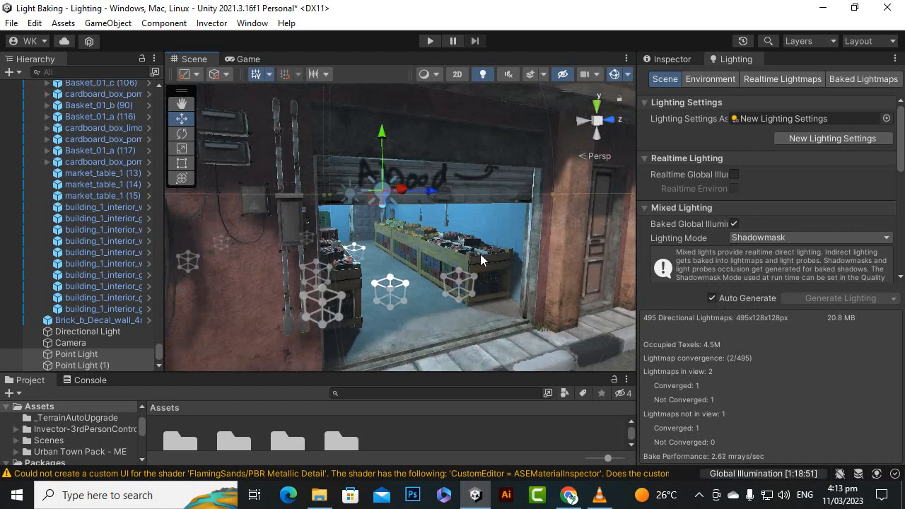
Set the light mode of both point lights in the shop to Baked.
click(132, 355)
shift+click(126, 365)
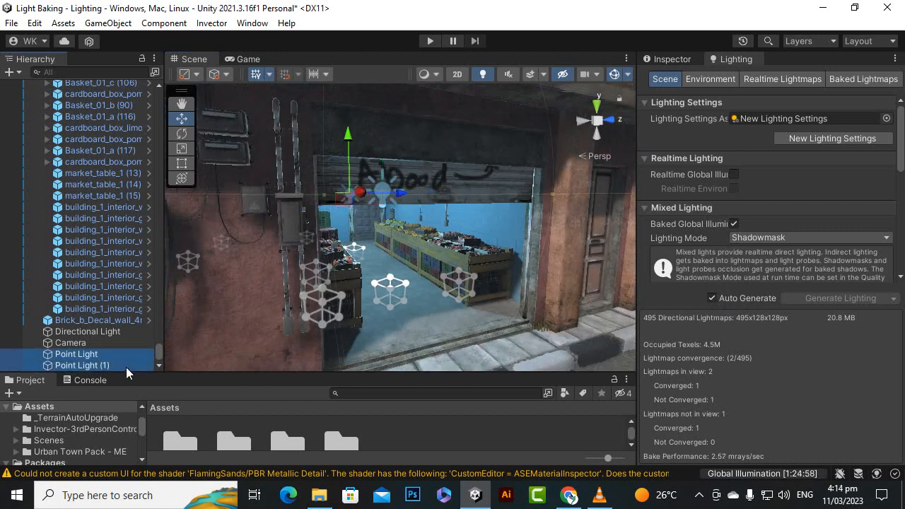
click(672, 61)
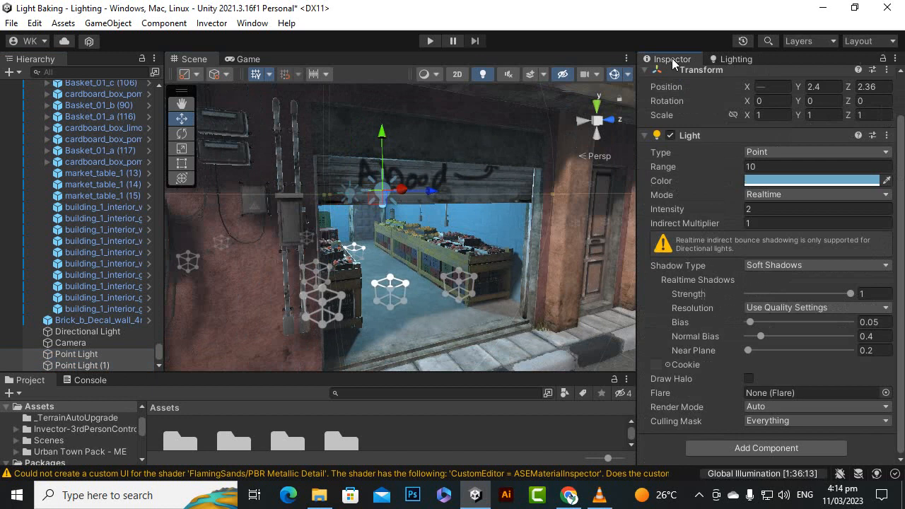
click(770, 195)
click(785, 240)
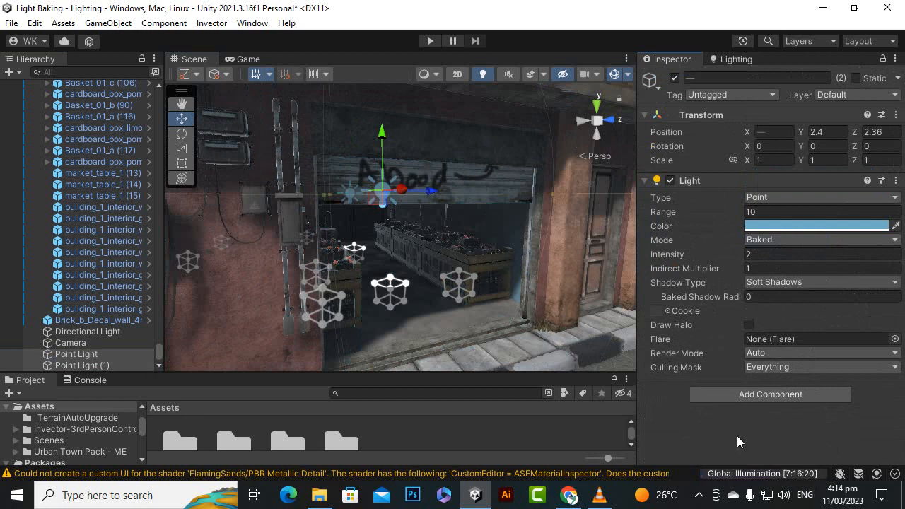
scroll(414, 227, up, 3)
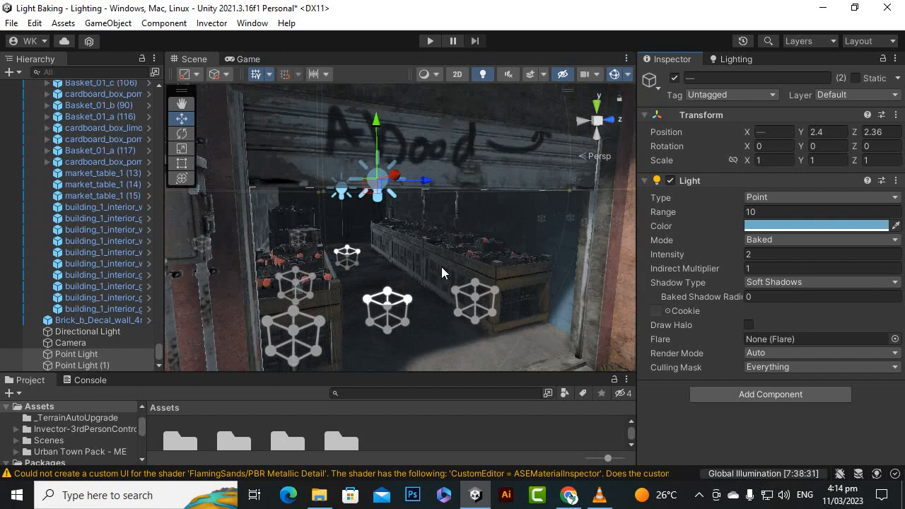
alt+drag(446, 265, 435, 233)
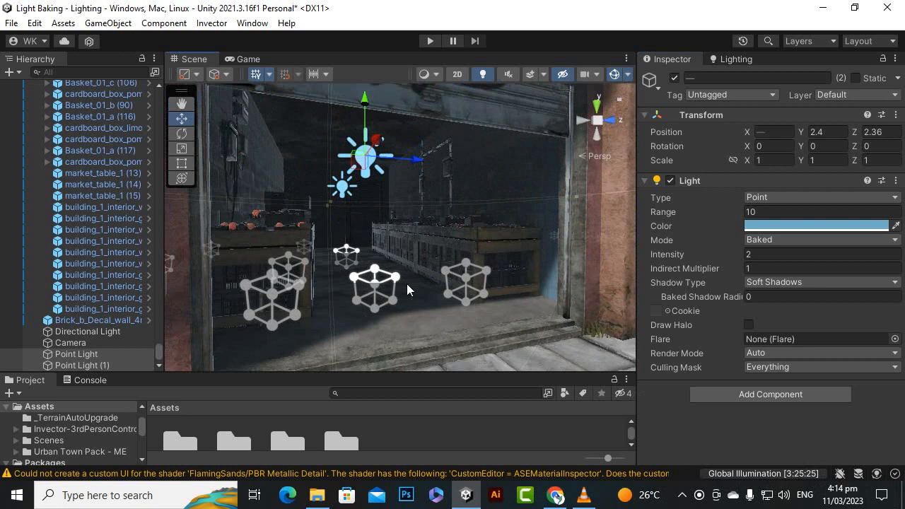
scroll(433, 292, down, 3)
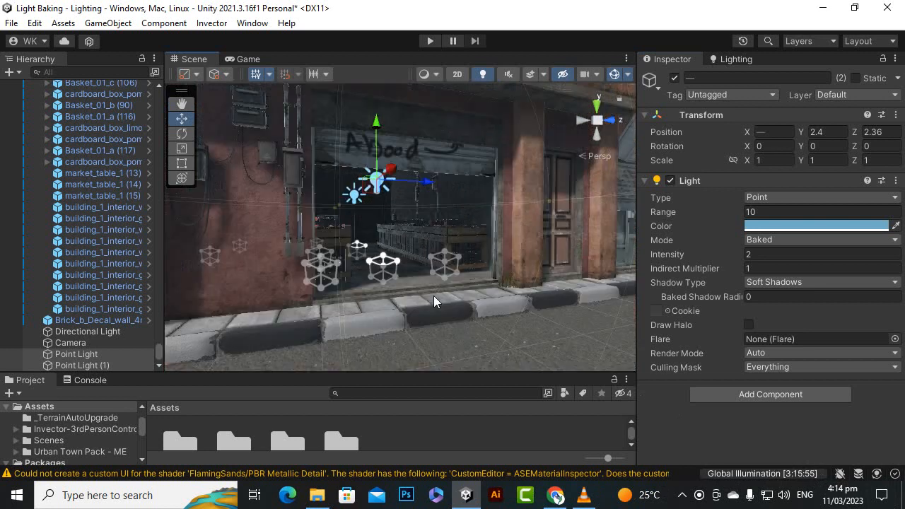
Add a reflection probe to the street scene, beside the shop fronts.
alt+drag(393, 263, 430, 259)
click(182, 104)
scroll(430, 259, up, 3)
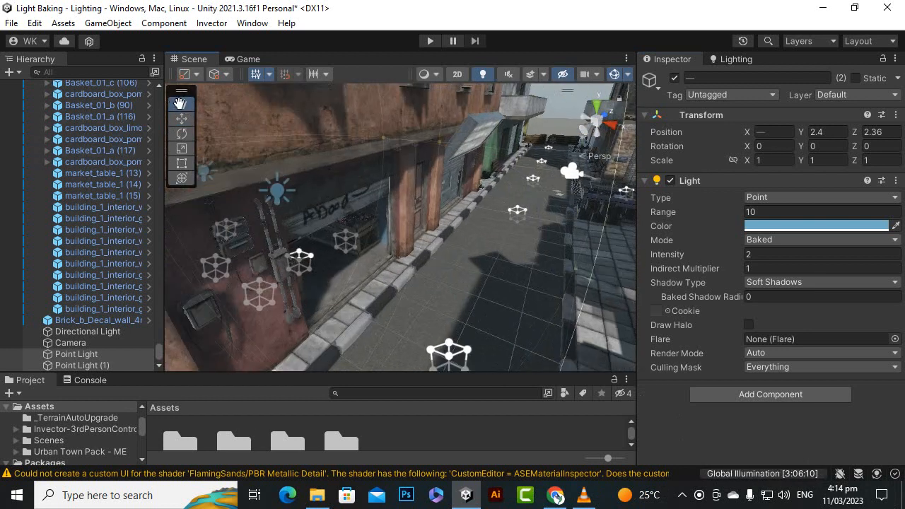
right_drag(488, 231, 440, 284)
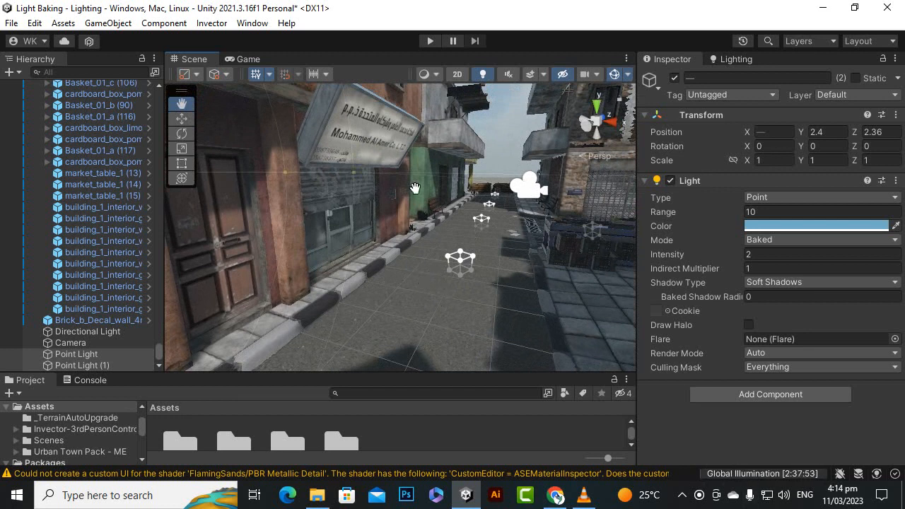
scroll(421, 233, up, 2)
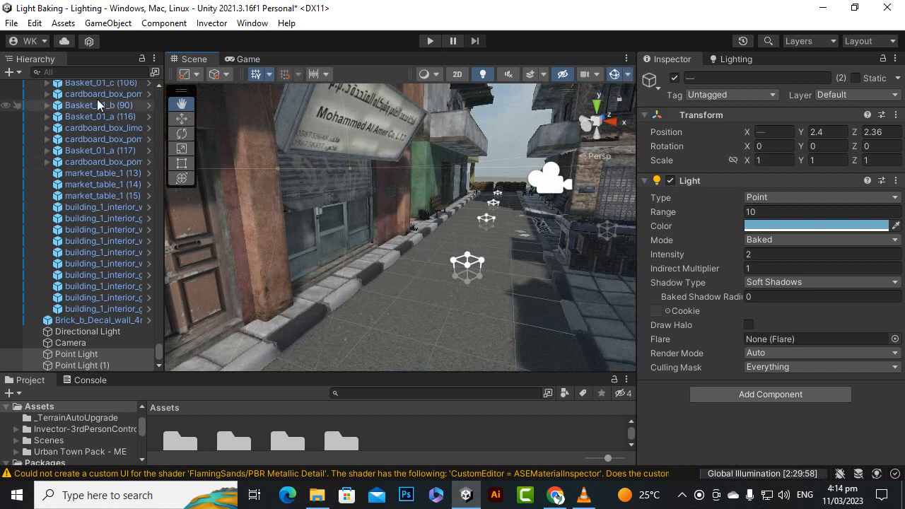
click(14, 72)
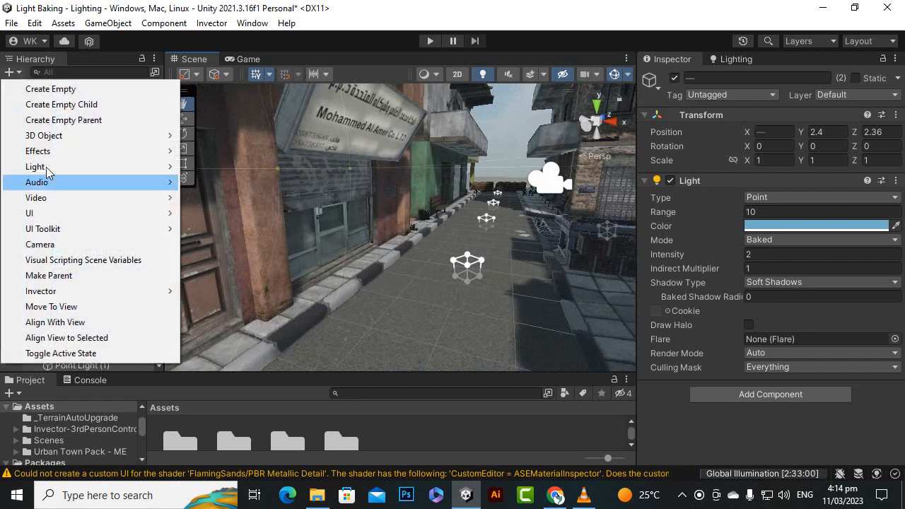
mouse_move(95, 168)
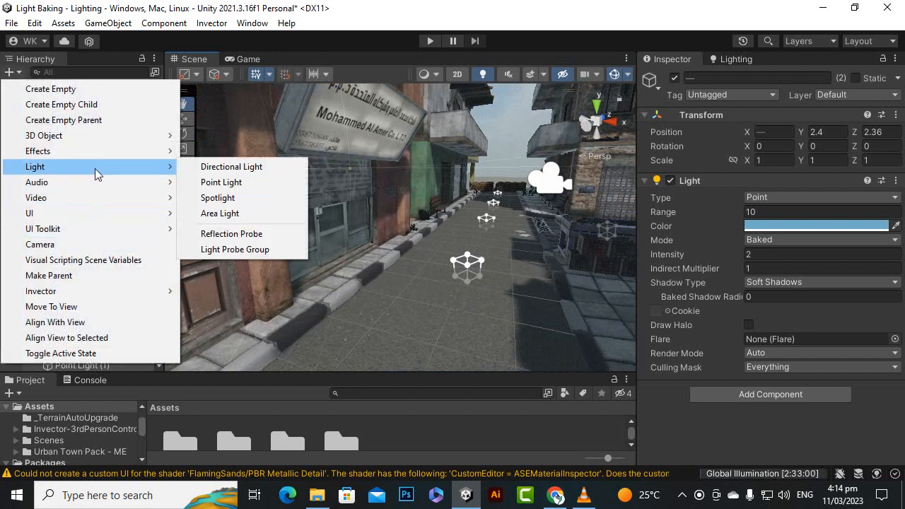
click(261, 235)
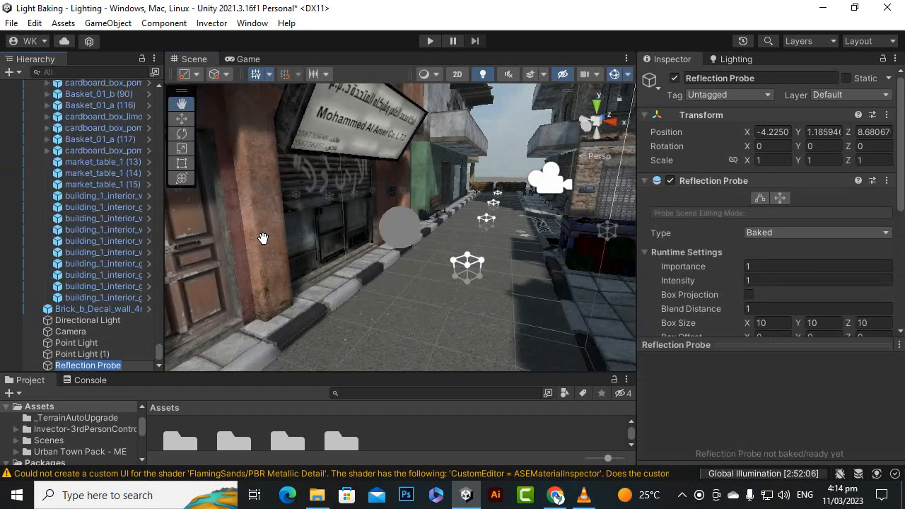
Move the reflection probe over the street and raise it above the rooftops, to about X -3.28, Y 14.1.
click(182, 119)
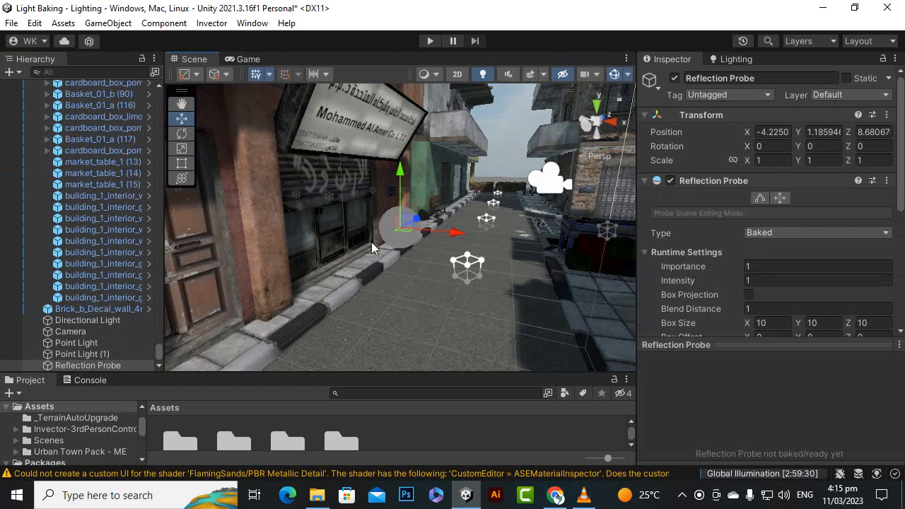
drag(457, 234, 501, 246)
key(s)
right_drag(489, 252, 484, 279)
drag(467, 225, 523, 14)
scroll(431, 223, down, 3)
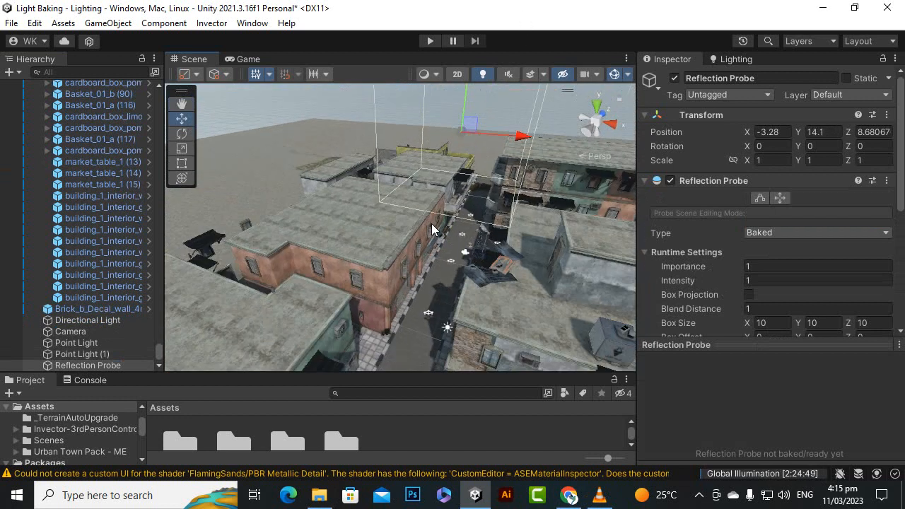
Turn off Auto Generate in the scene's lighting settings.
alt+drag(431, 225, 424, 270)
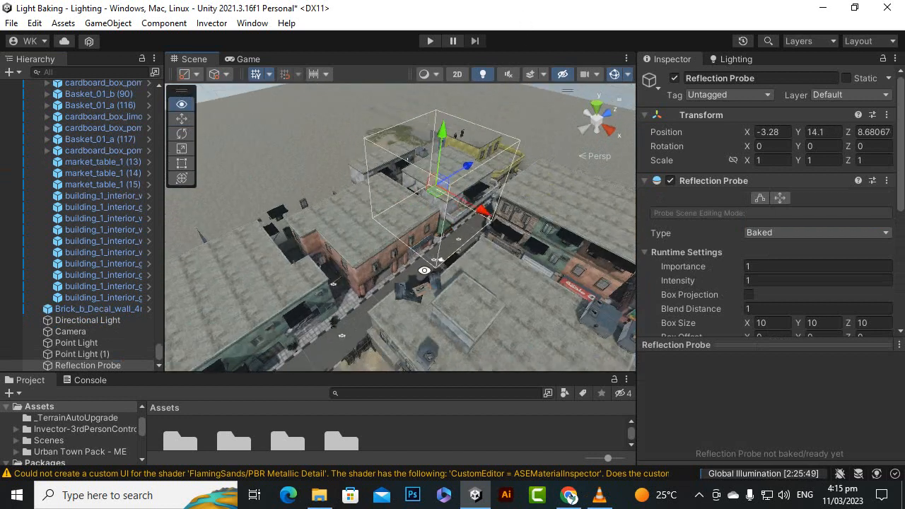
scroll(500, 169, up, 2)
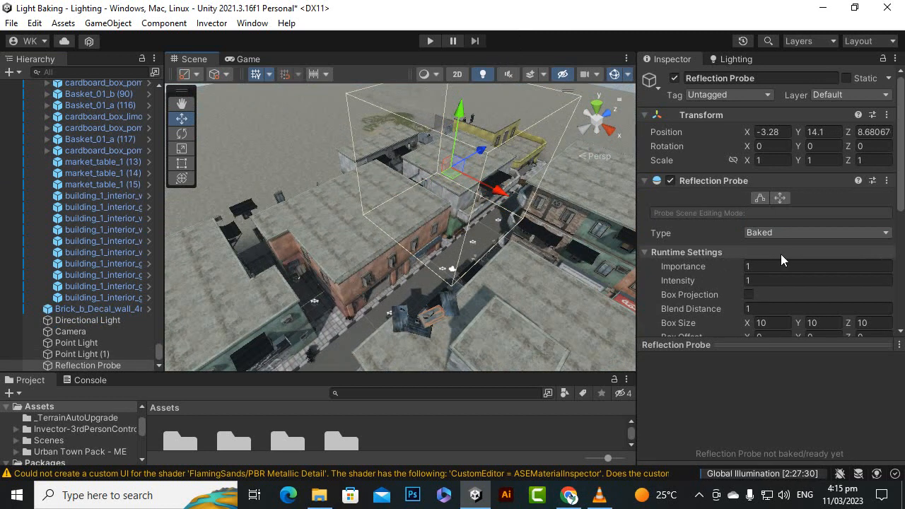
drag(717, 343, 710, 348)
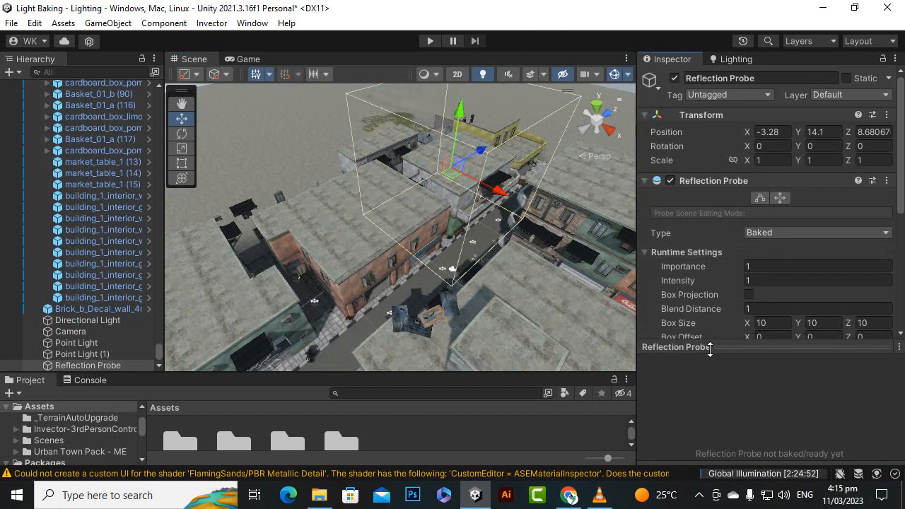
alt+drag(498, 200, 592, 235)
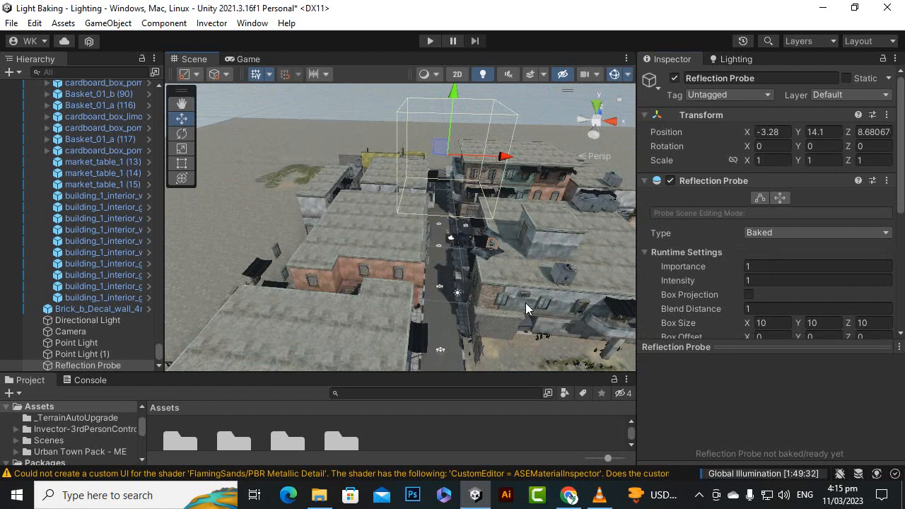
alt+drag(508, 274, 310, 287)
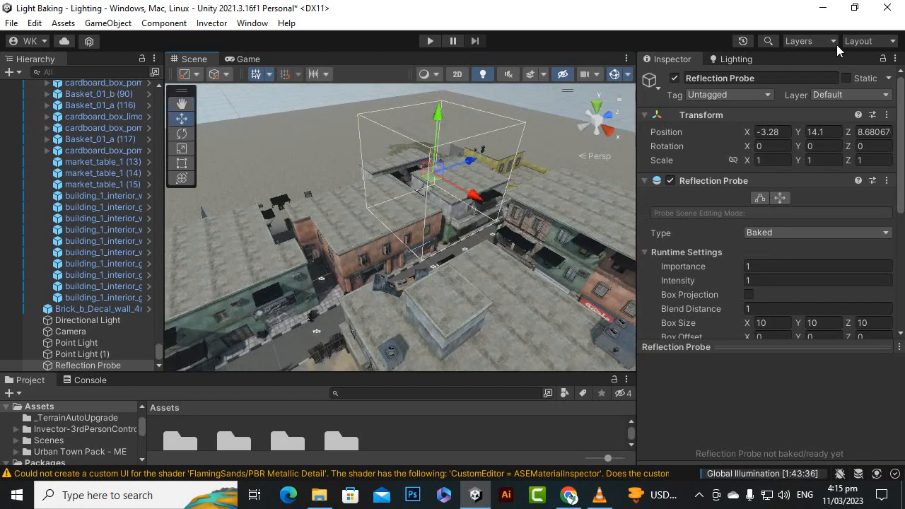
click(723, 62)
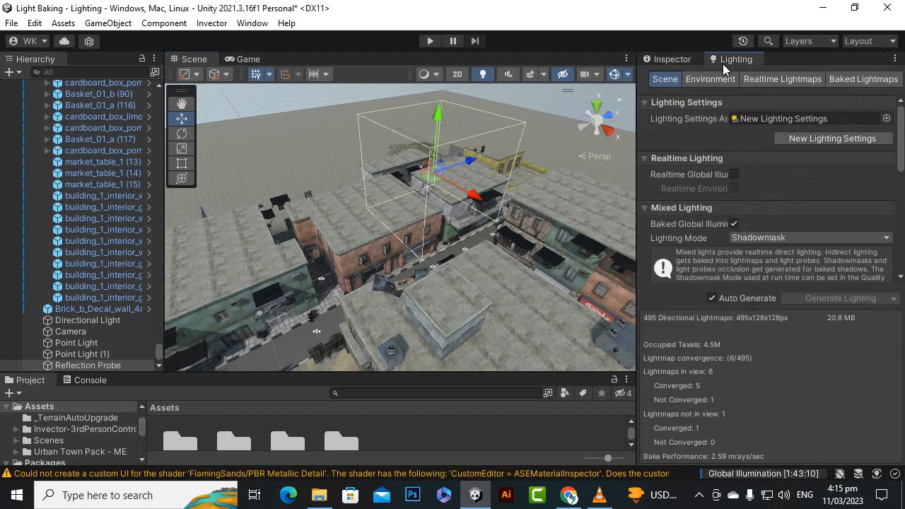
click(711, 297)
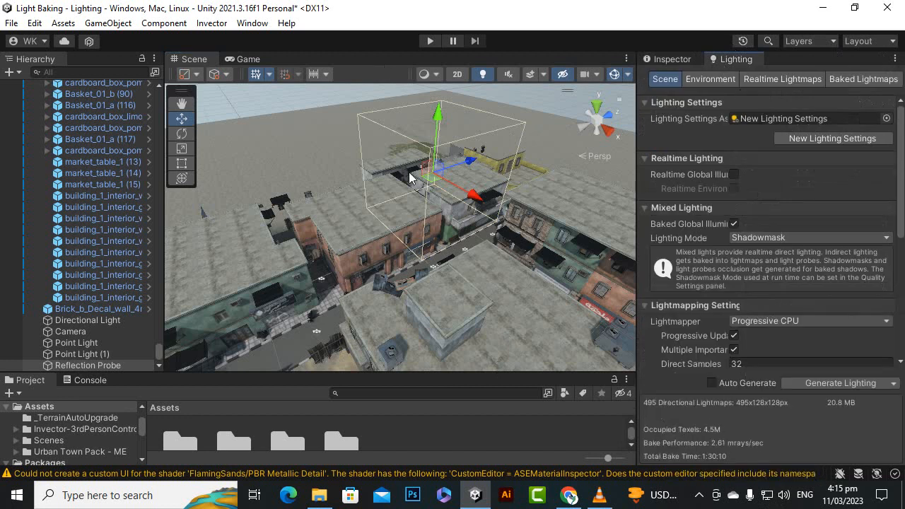
Set the light mode of both point lights in the shop to Realtime.
scroll(448, 206, up, 6)
scroll(498, 165, down, 2)
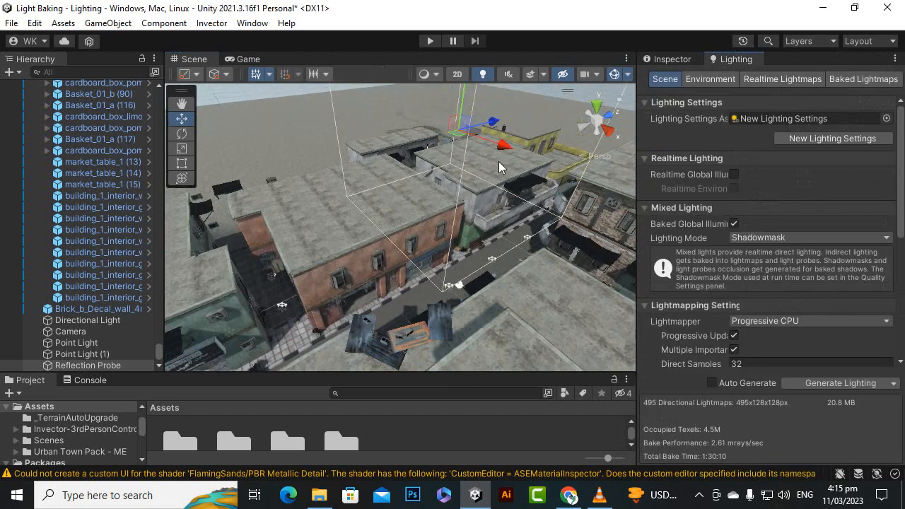
drag(465, 98, 557, 185)
scroll(461, 321, up, 3)
scroll(398, 323, down, 6)
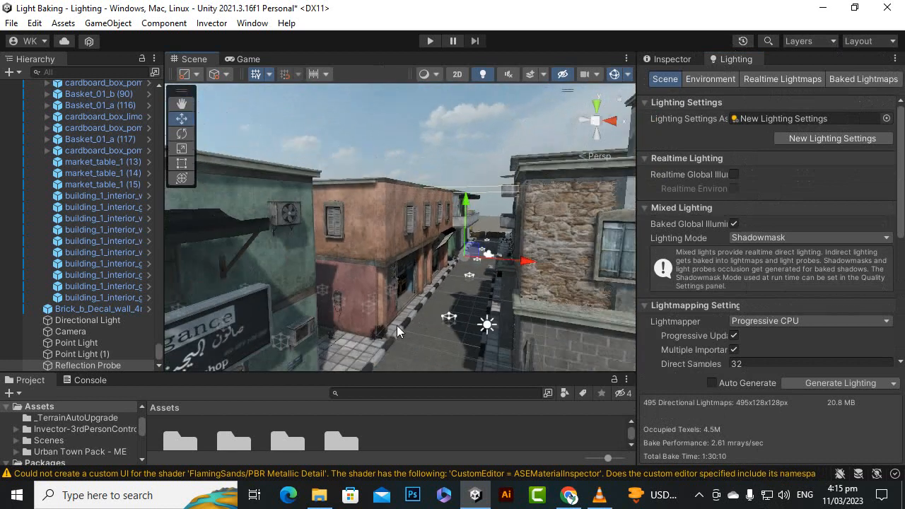
scroll(346, 296, up, 6)
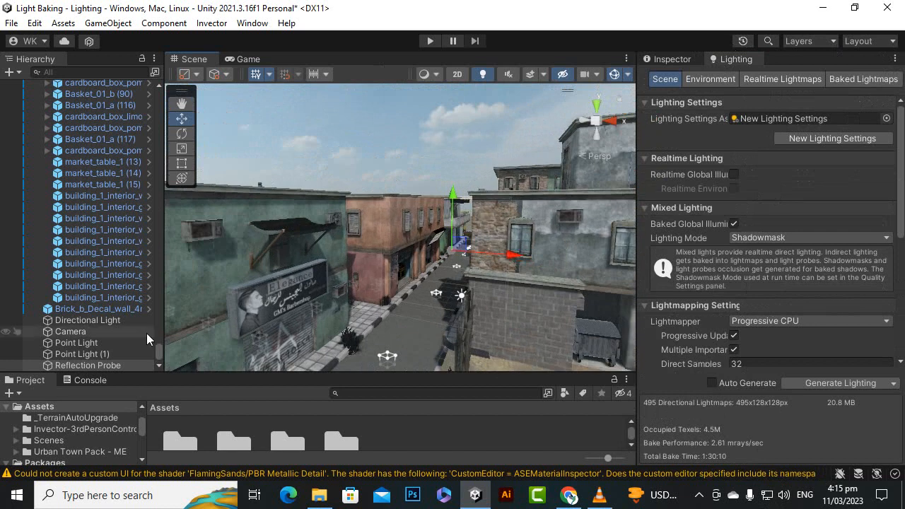
click(120, 356)
ctrl+click(115, 342)
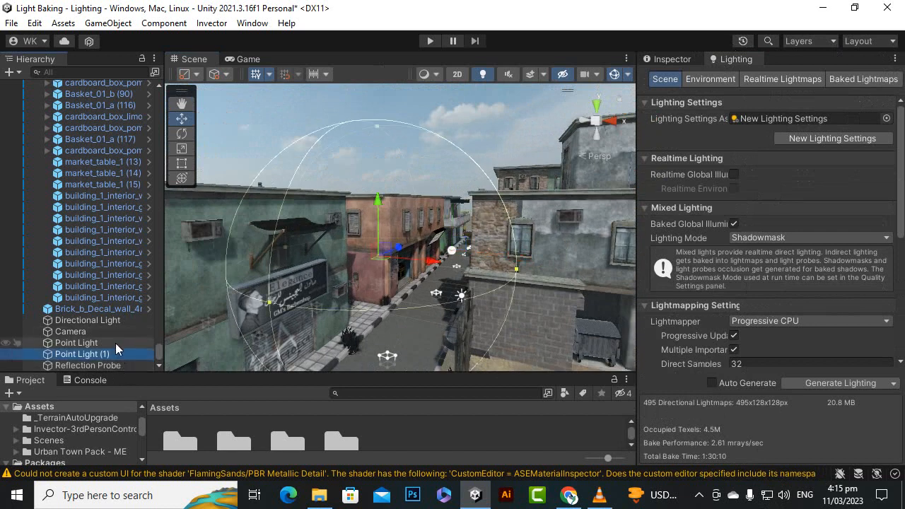
scroll(796, 311, down, 8)
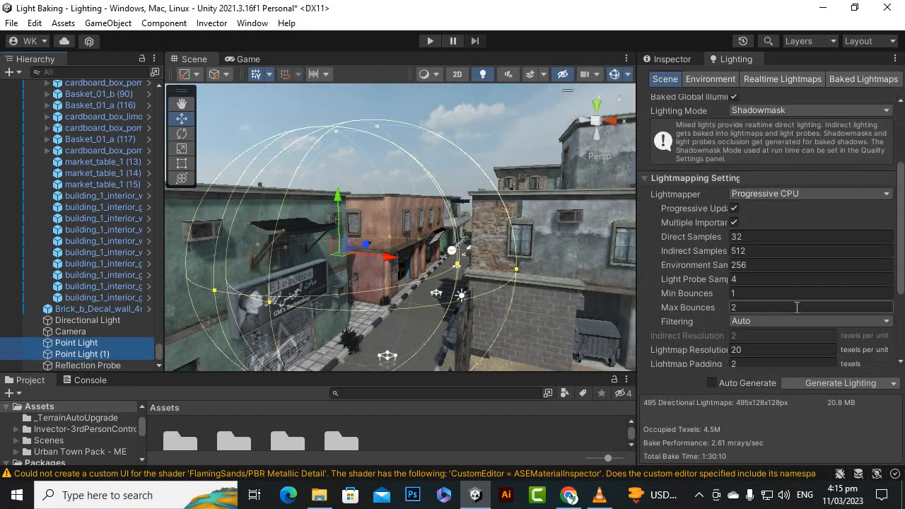
scroll(798, 318, up, 8)
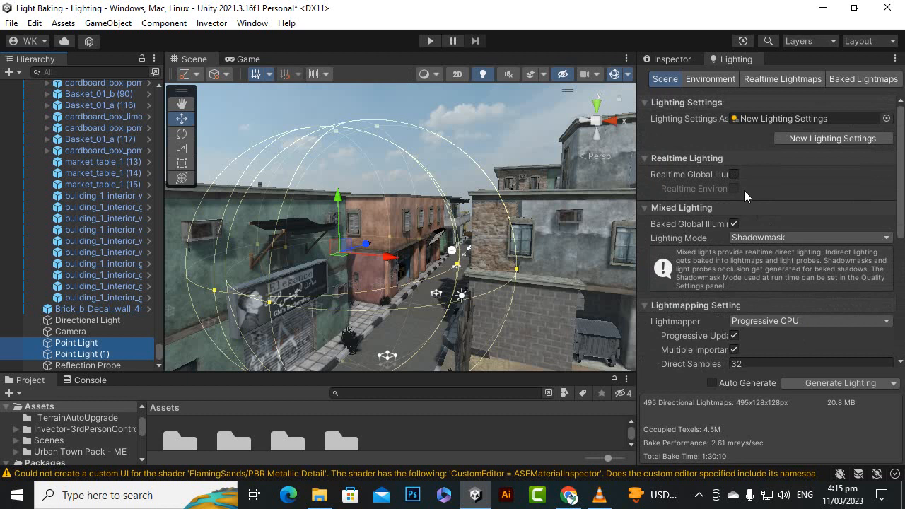
click(687, 61)
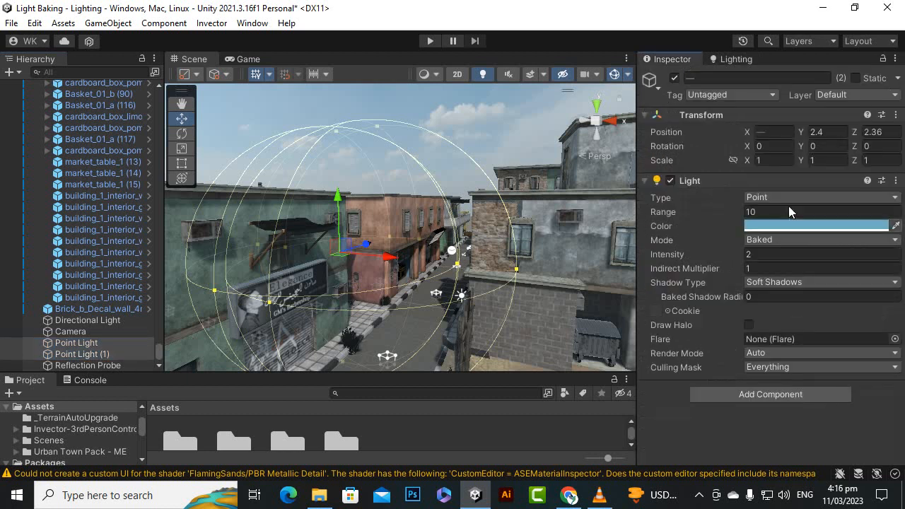
click(776, 237)
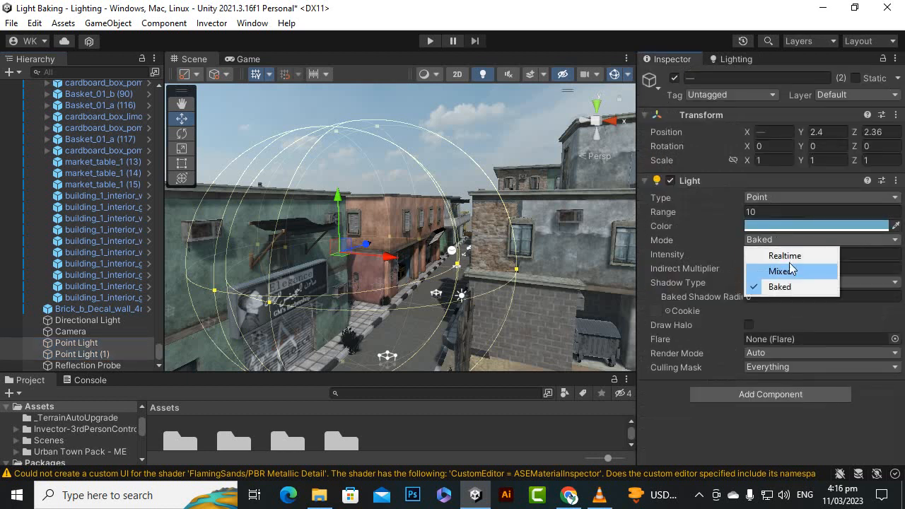
click(782, 256)
Compare the shop front's lighting by switching both point lights to Baked mode and back to Realtime.
right_drag(364, 279, 372, 287)
alt+drag(503, 214, 482, 205)
scroll(394, 273, up, 4)
mouse_move(399, 274)
right_down()
mouse_move(313, 210)
mouse_move(403, 258)
right_up()
scroll(817, 290, down, 2)
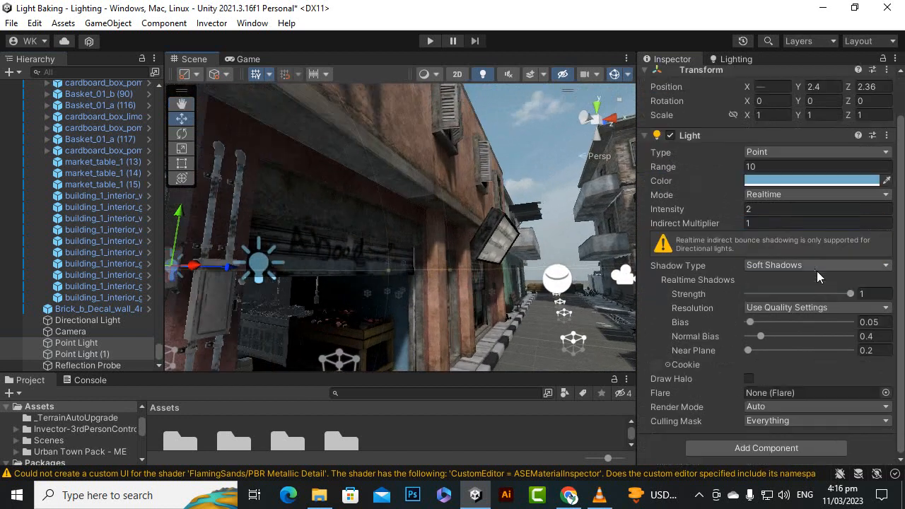
scroll(741, 188, up, 2)
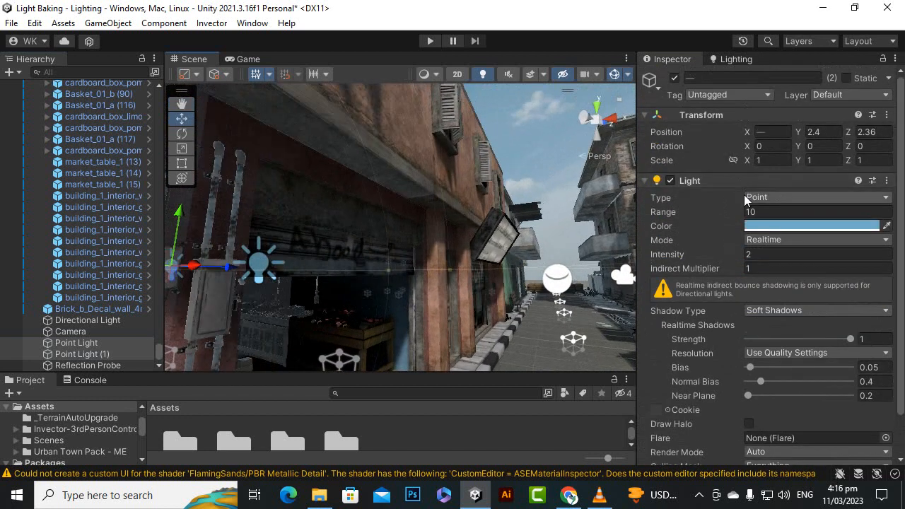
click(784, 239)
click(783, 285)
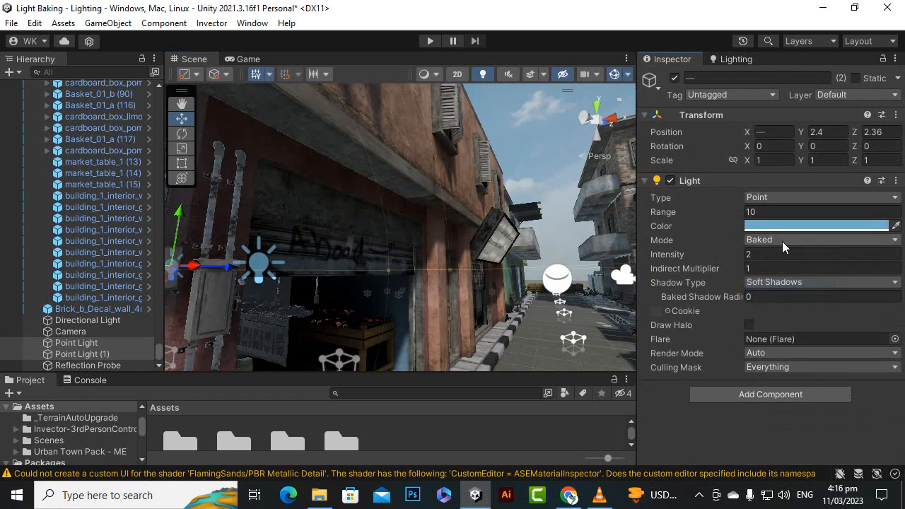
click(782, 241)
click(783, 256)
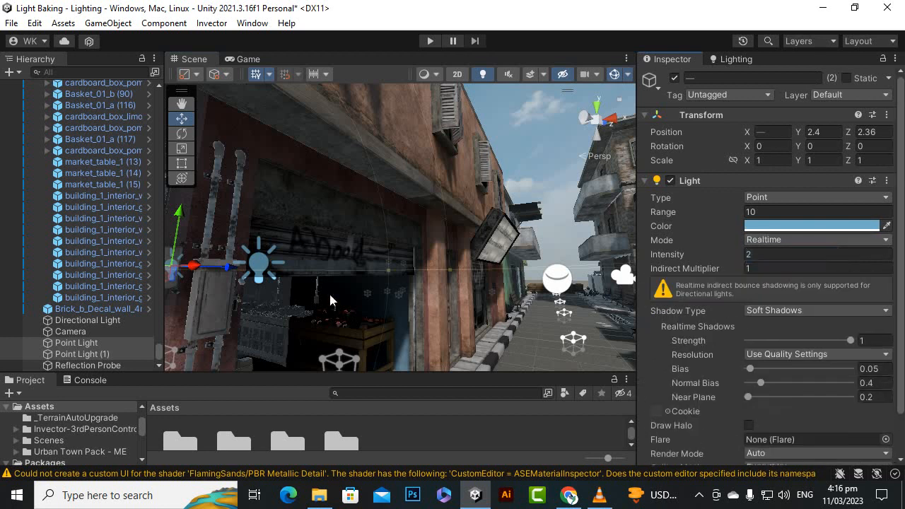
Delete both blue point lights from the scene.
click(121, 345)
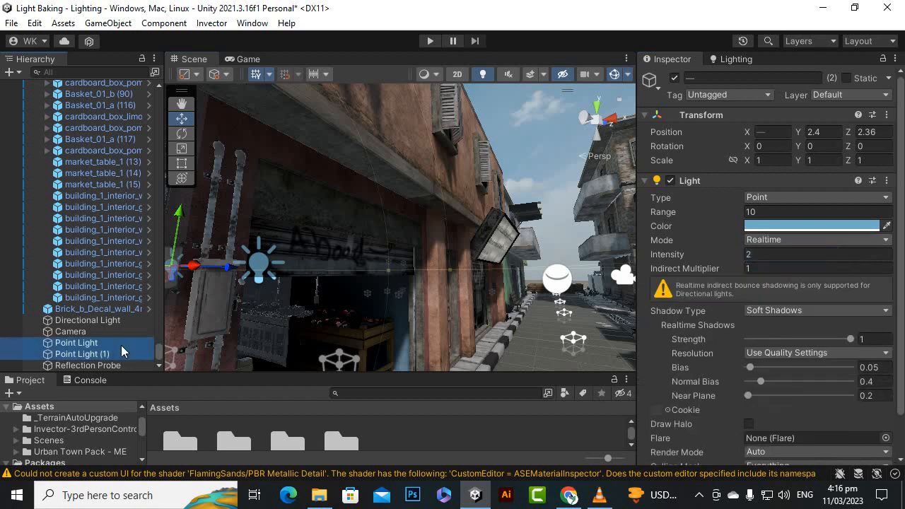
shift+click(121, 353)
key(Delete)
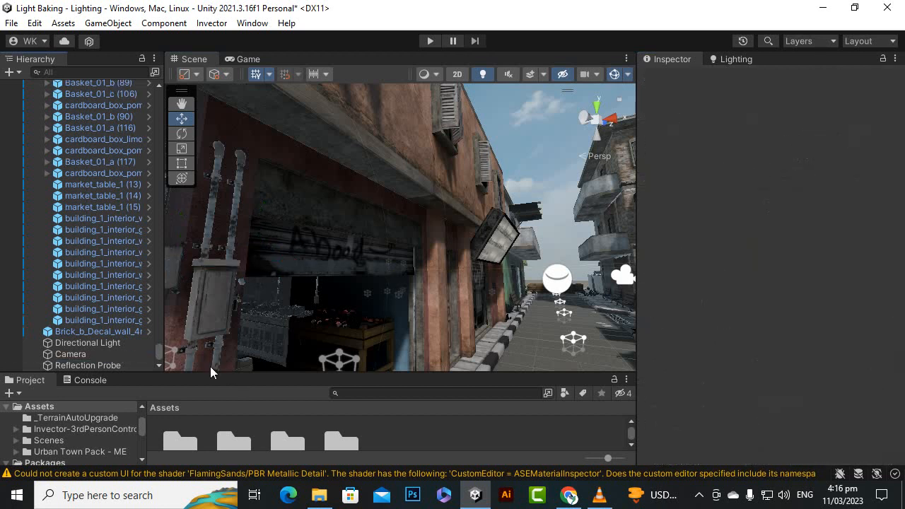
Add a new point light at the shop front and lower it to about Y 1.62, Z 4.52.
click(10, 72)
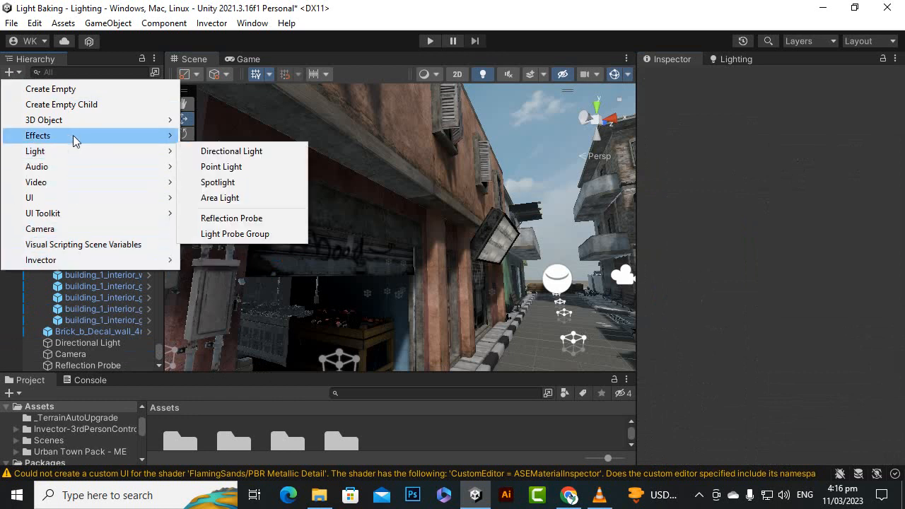
mouse_move(71, 162)
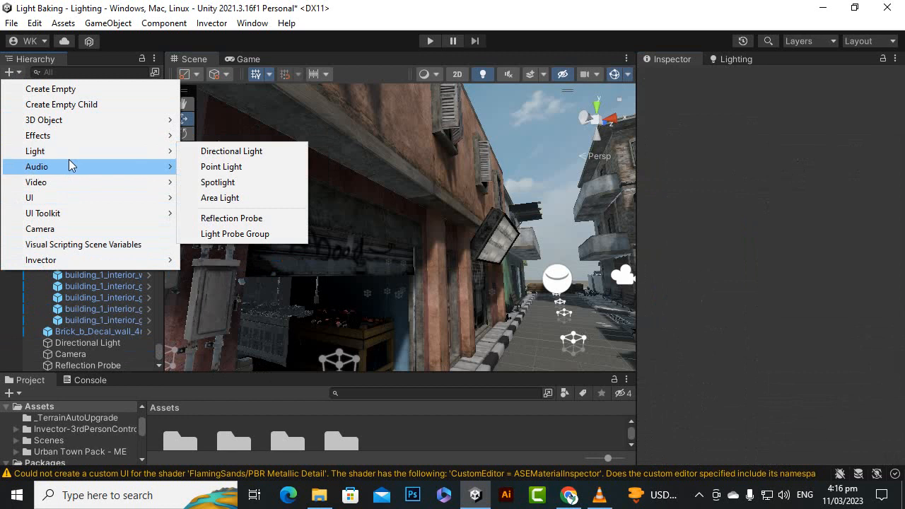
click(221, 167)
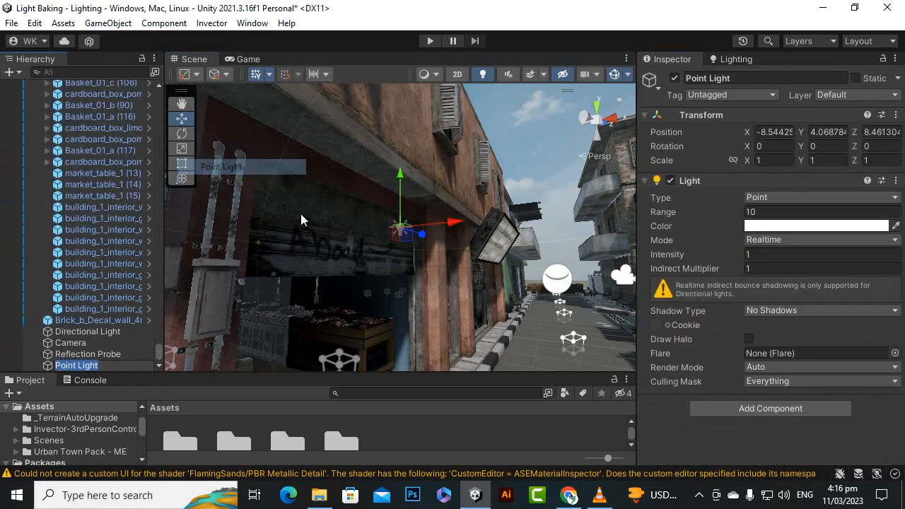
drag(415, 235, 358, 236)
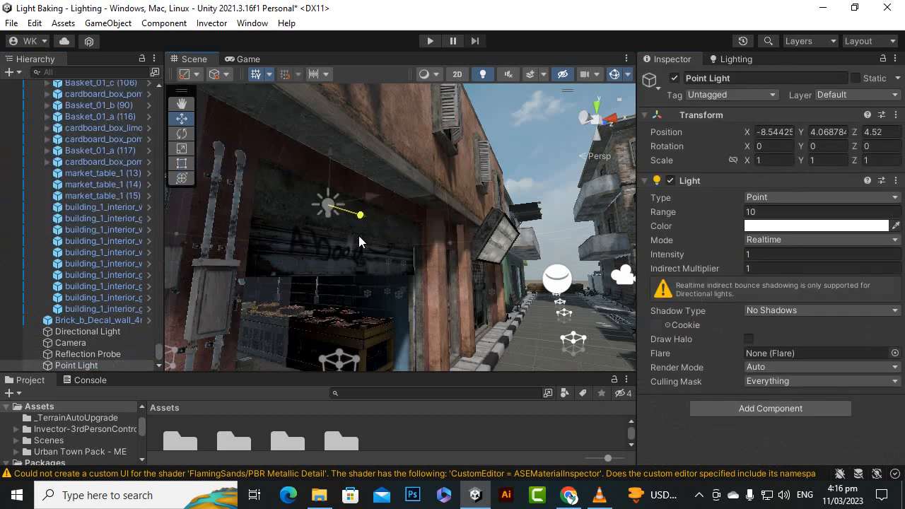
drag(325, 155, 322, 233)
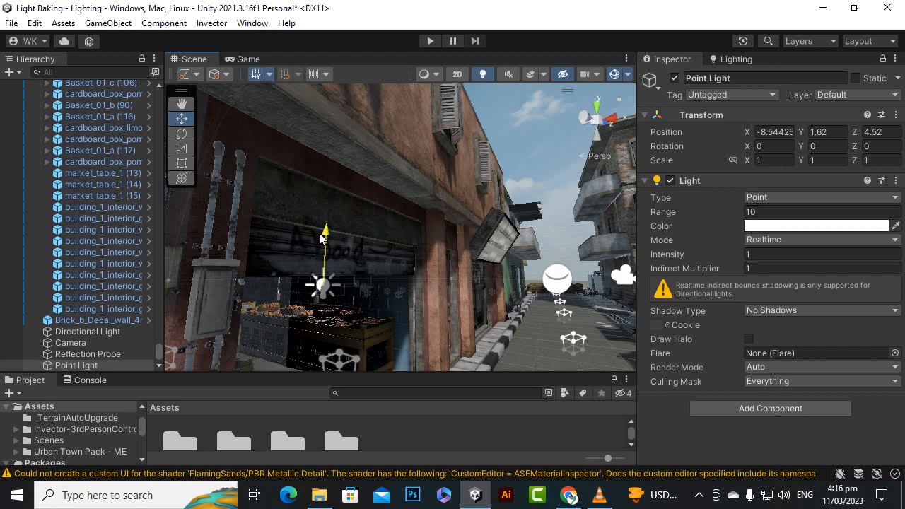
Move the new point light inside the market shop, to about X -11.49, Y 2.06, Z 2.48.
alt+drag(387, 308, 273, 287)
alt+drag(273, 287, 378, 331)
scroll(258, 256, up, 3)
scroll(401, 330, down, 3)
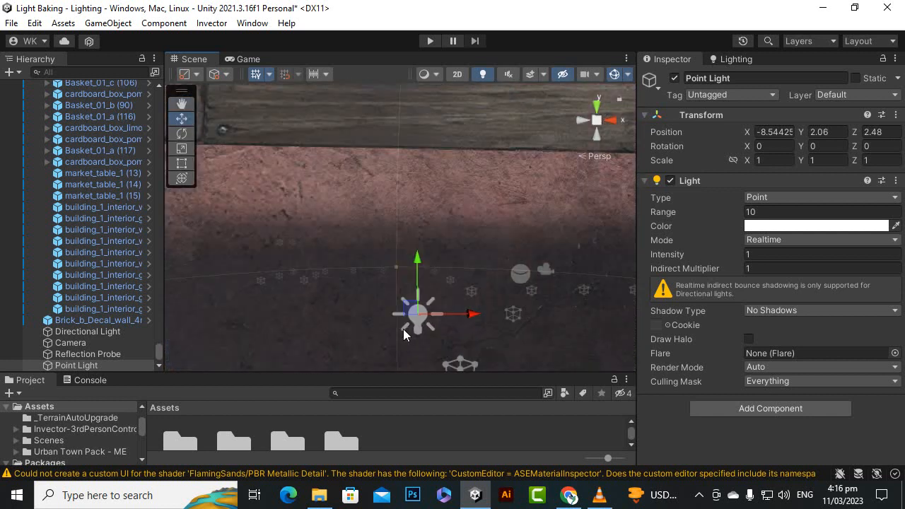
scroll(403, 329, up, 2)
drag(482, 355, 232, 374)
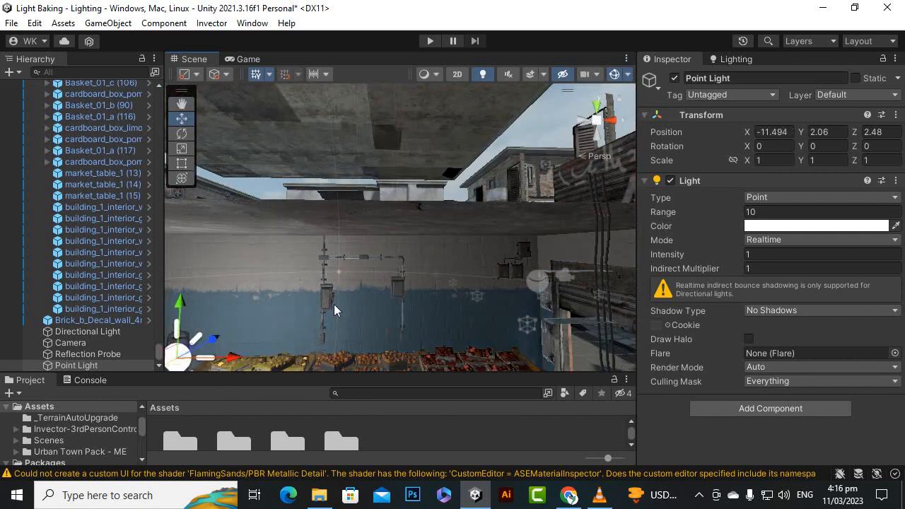
scroll(334, 303, down, 3)
alt+drag(412, 323, 211, 309)
scroll(239, 284, up, 3)
alt+drag(239, 284, 455, 294)
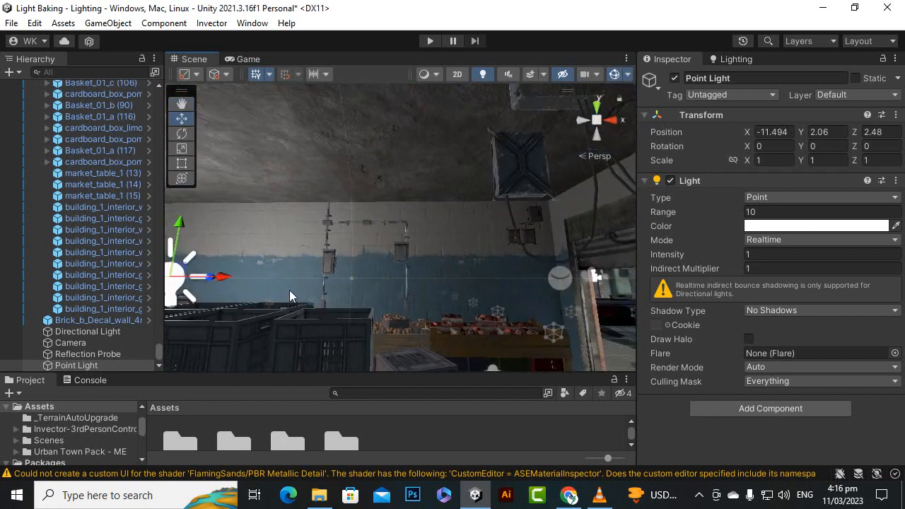
Duplicate the point light twice and space the copies in a row across the shop, the last at about X -7.42.
key(ctrl+d)
drag(227, 277, 583, 303)
key(ctrl+d)
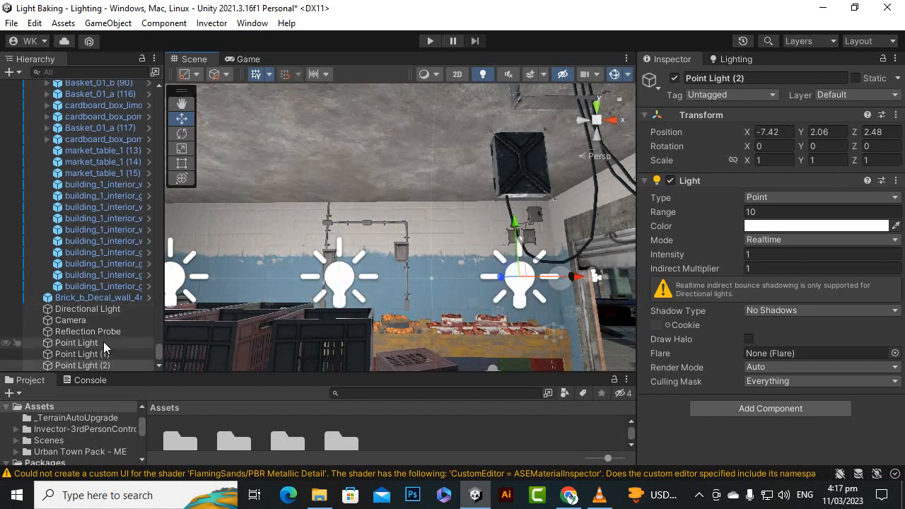
Set the shadow type of all three point lights to Soft Shadows.
shift+click(103, 342)
click(812, 309)
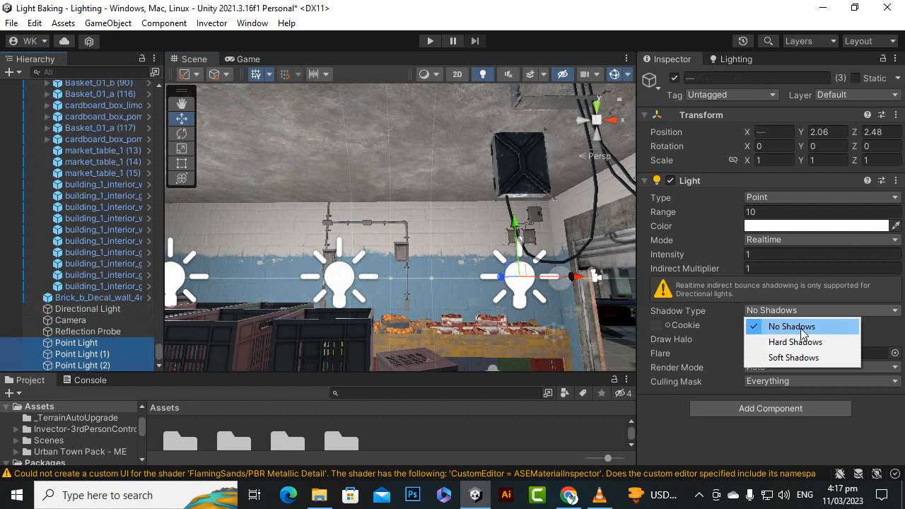
click(793, 352)
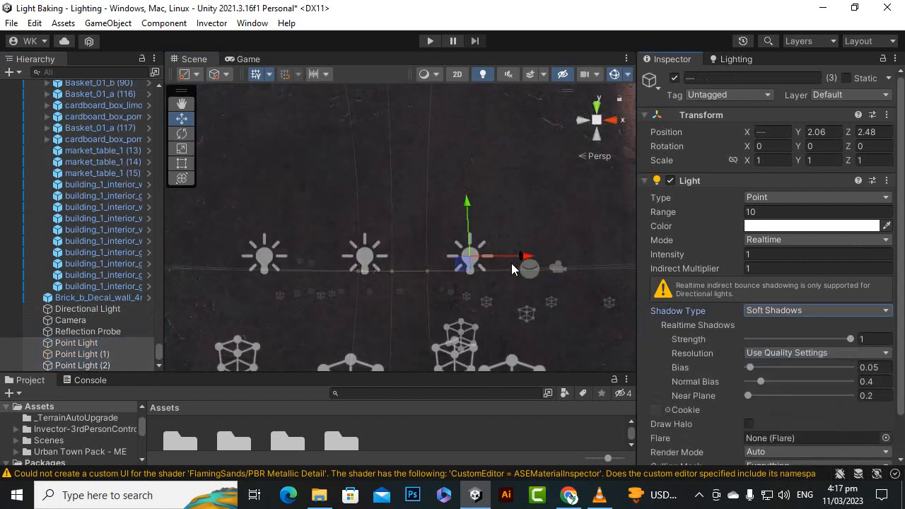
alt+drag(511, 263, 361, 282)
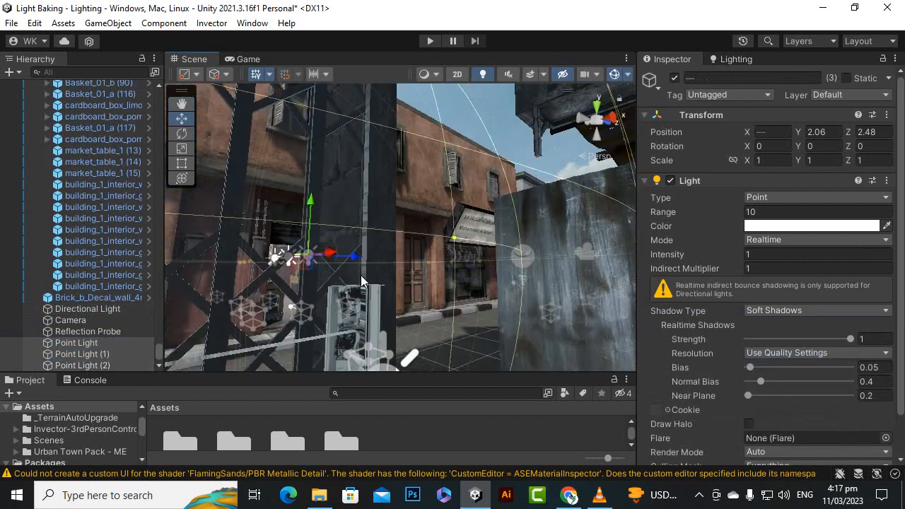
click(834, 228)
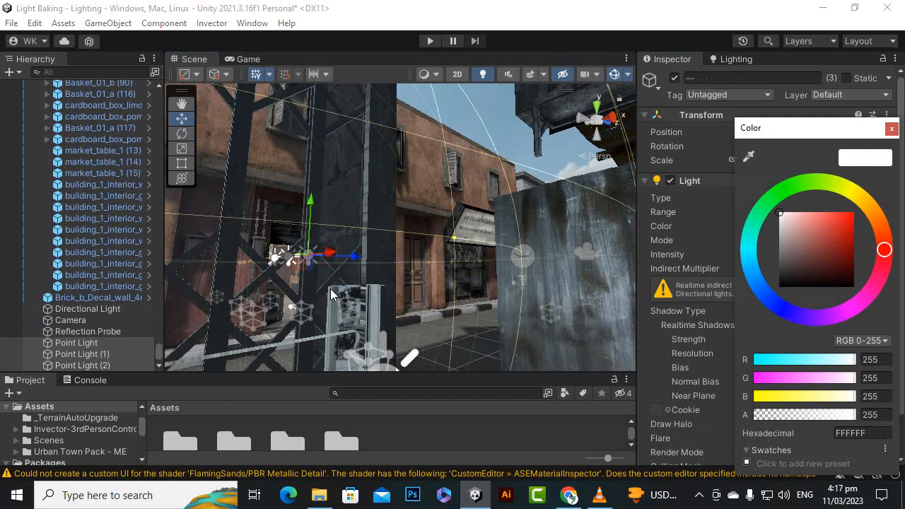
click(569, 2)
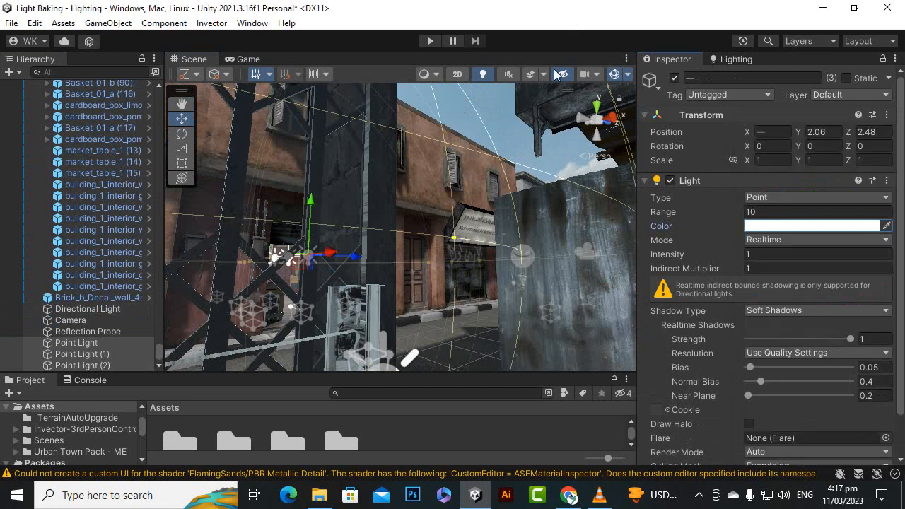
Adjust the height of the reflection probe over the street to about Y 2.42, checking the camera's game view.
click(88, 331)
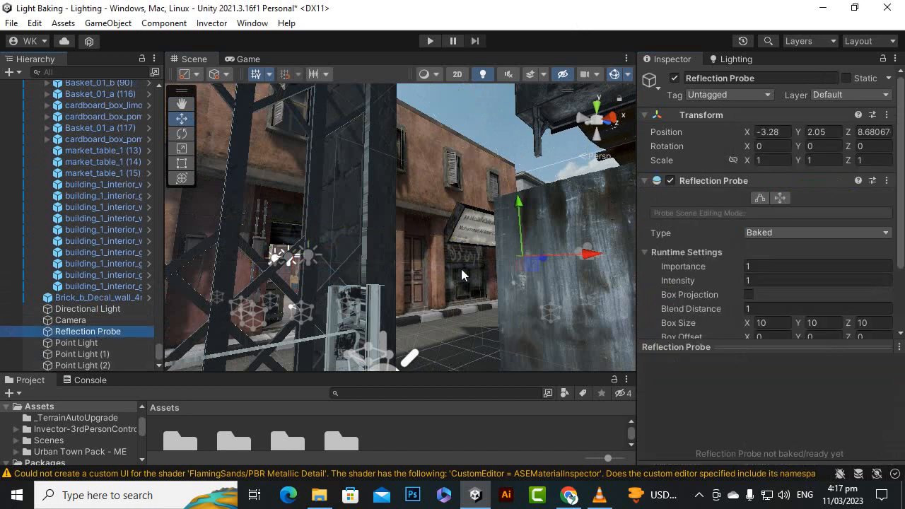
alt+drag(461, 269, 588, 256)
alt+drag(553, 285, 543, 234)
alt+drag(543, 234, 453, 288)
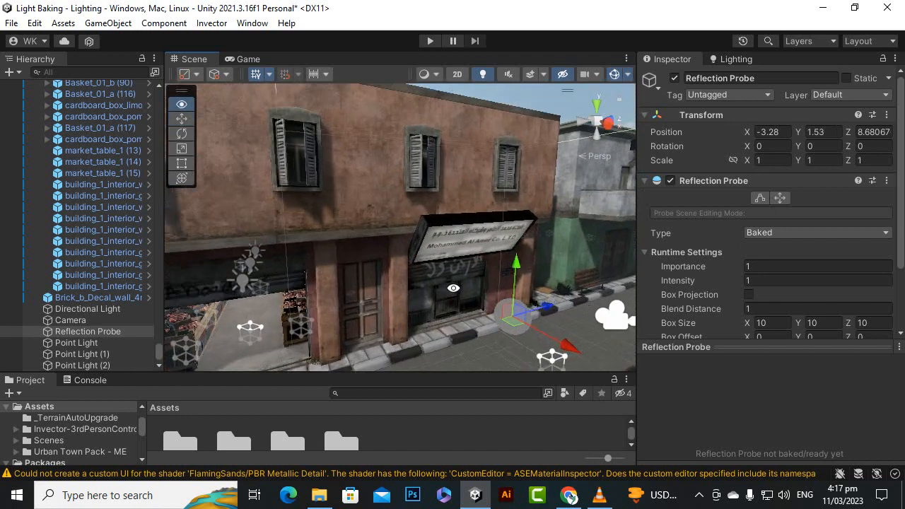
click(248, 60)
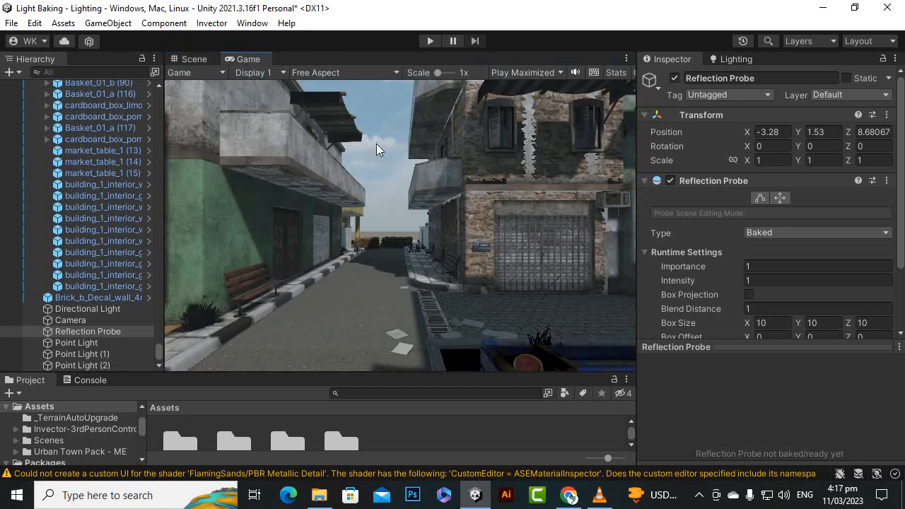
click(190, 59)
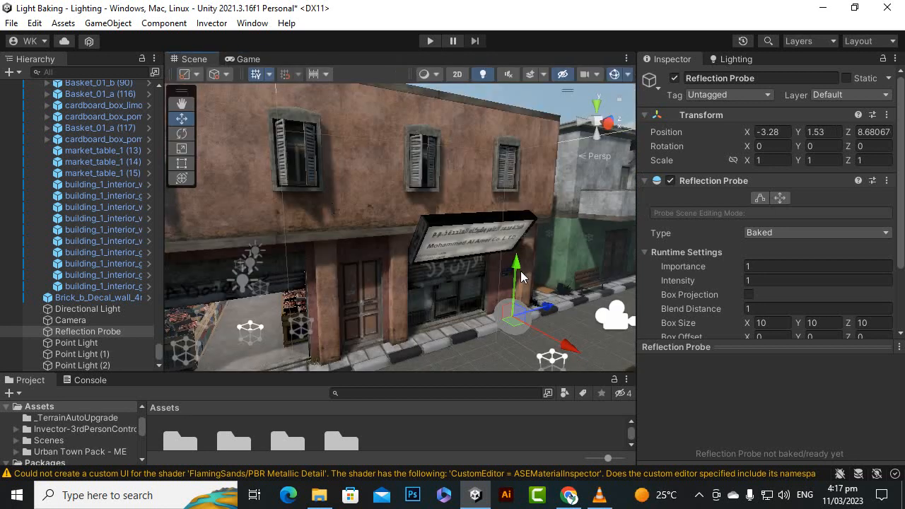
drag(520, 276, 525, 256)
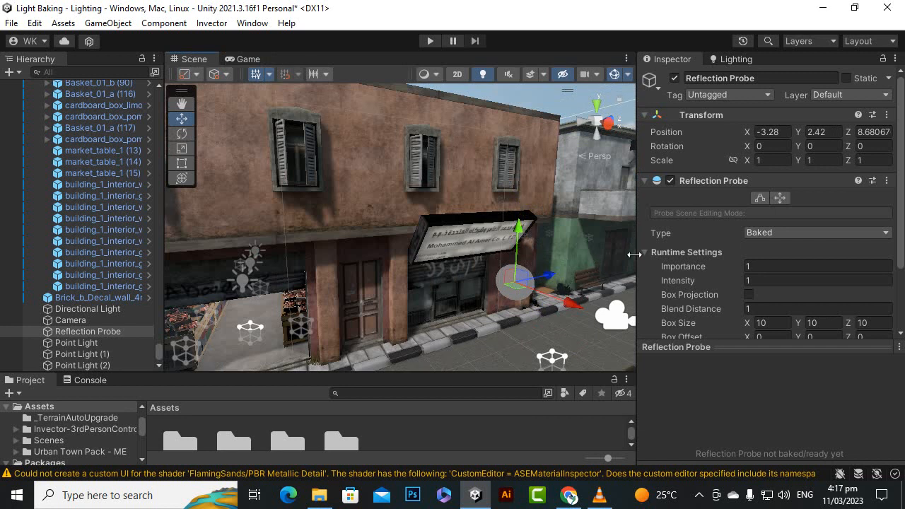
Set the reflection probe's type to Realtime.
click(99, 334)
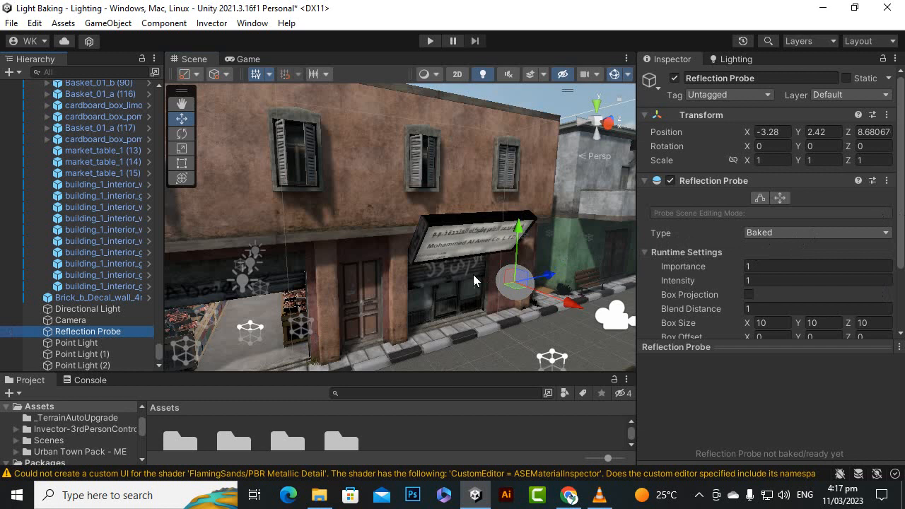
scroll(473, 274, up, 3)
alt+drag(588, 275, 481, 237)
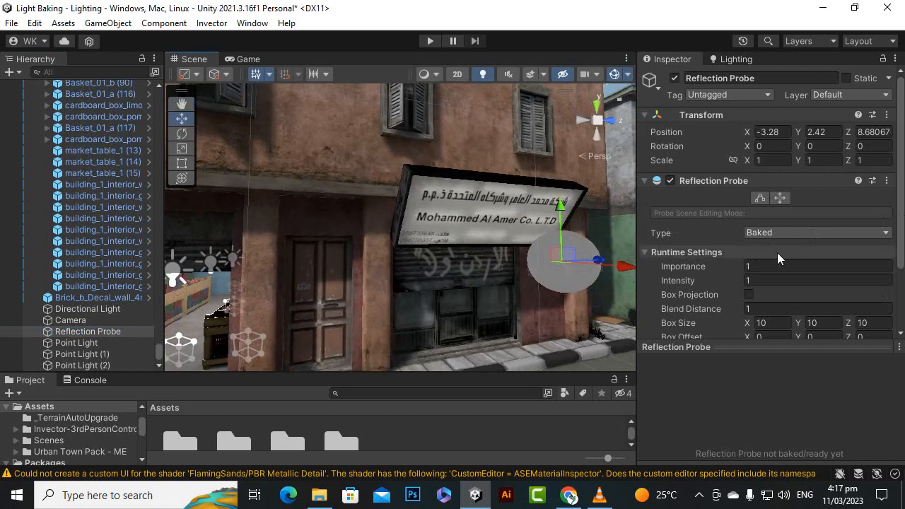
click(777, 233)
click(782, 279)
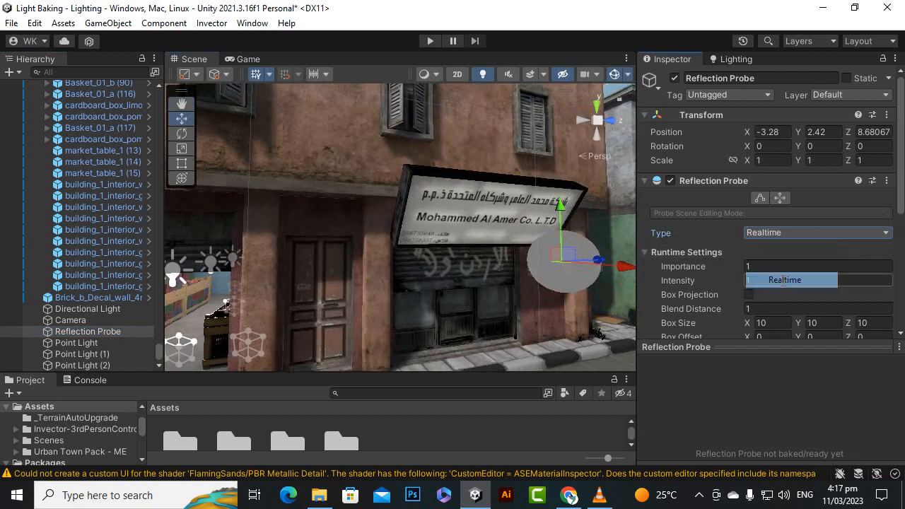
scroll(511, 271, up, 2)
mouse_move(511, 271)
alt+mouse_down()
mouse_move(513, 323)
mouse_move(504, 312)
mouse_move(515, 288)
alt+mouse_up()
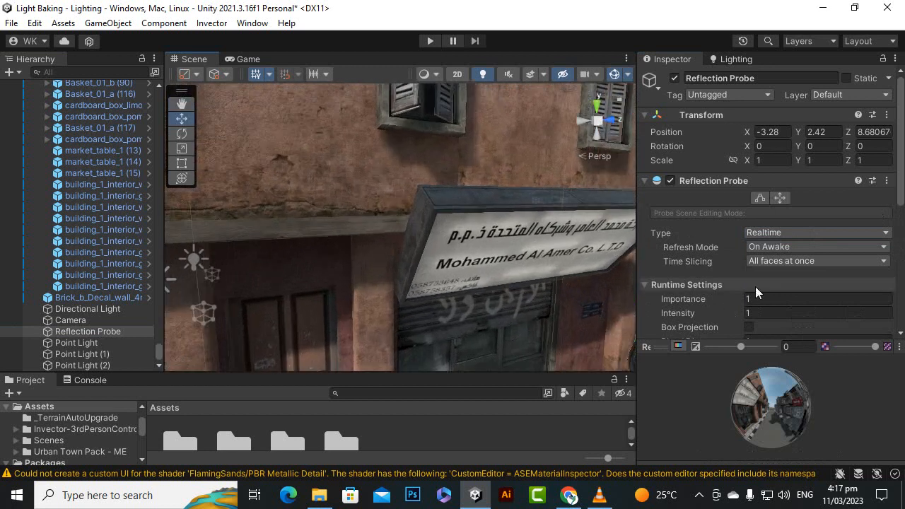
Switch the reflection probe's type to Baked and back to Realtime to compare the reflections.
click(776, 232)
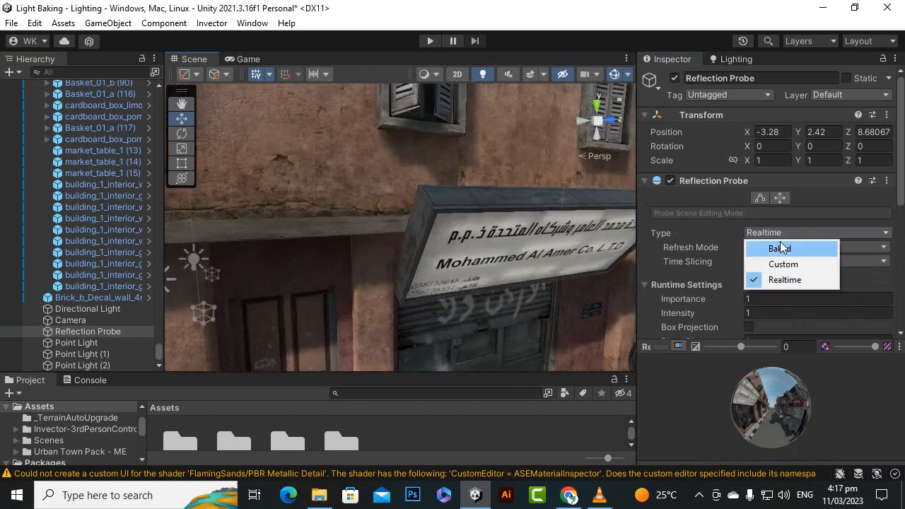
click(786, 248)
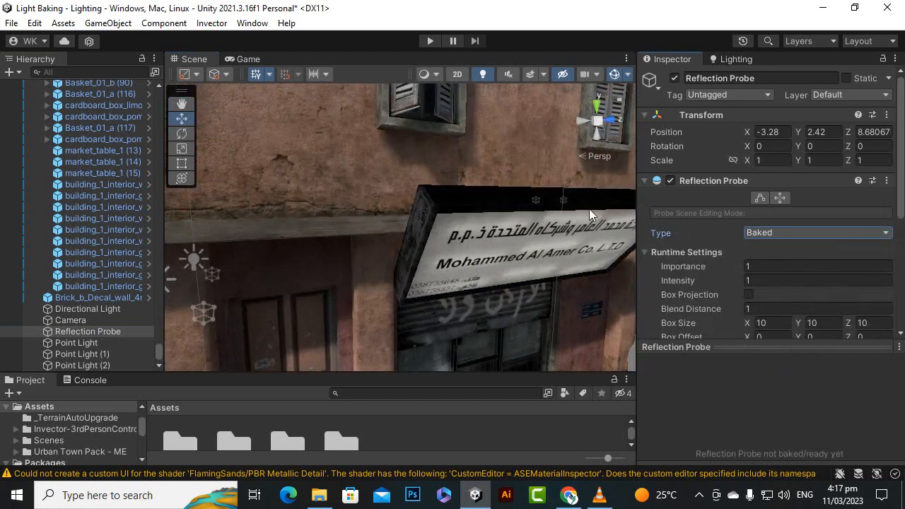
click(809, 231)
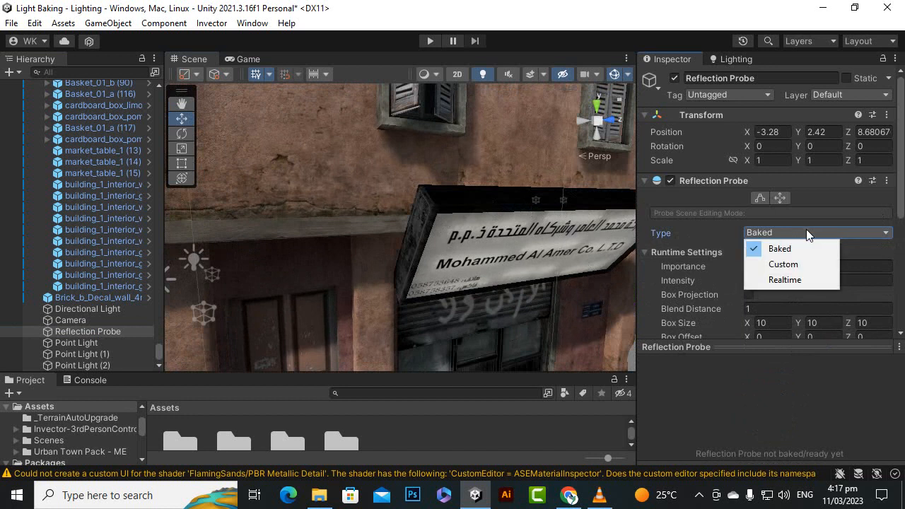
click(790, 281)
alt+drag(516, 262, 535, 237)
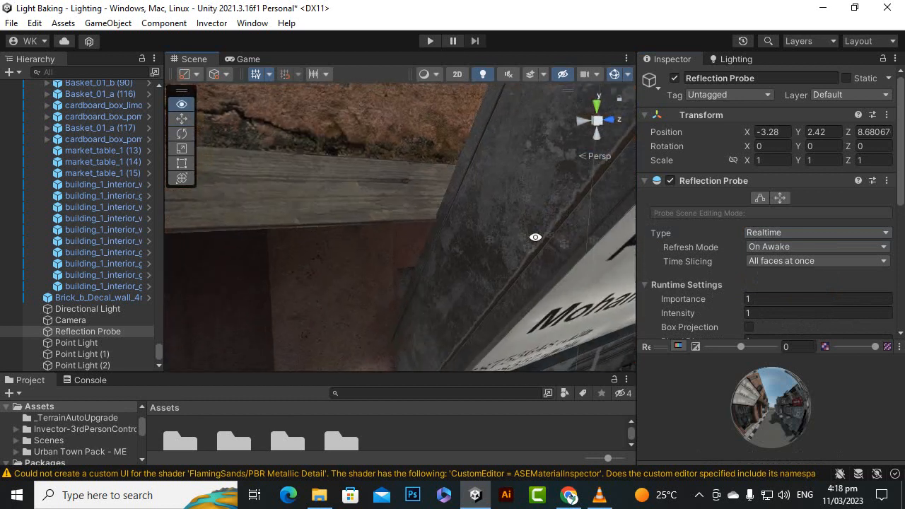
scroll(528, 241, down, 10)
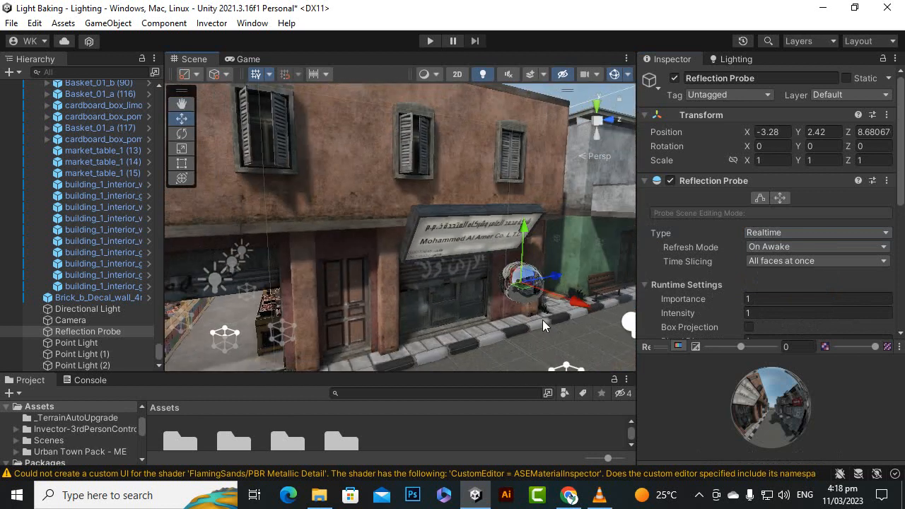
Extend the reflection probe's box bounds horizontally on all four sides until they surround the whole town.
alt+drag(483, 258, 608, 329)
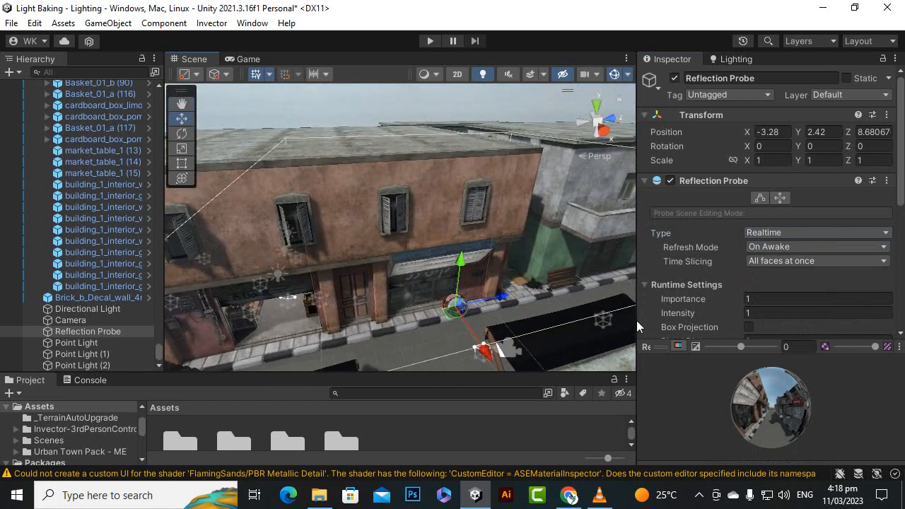
scroll(367, 273, down, 2)
alt+drag(431, 303, 540, 300)
scroll(455, 304, down, 5)
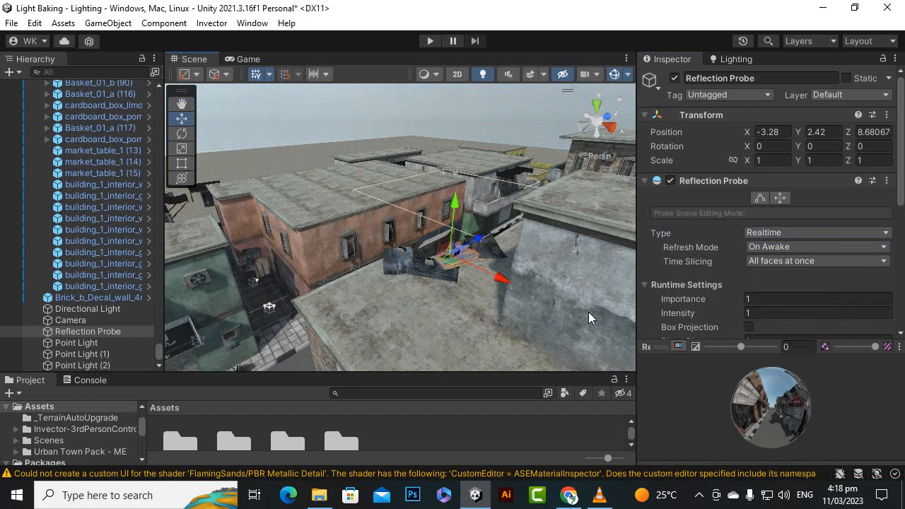
scroll(588, 312, down, 3)
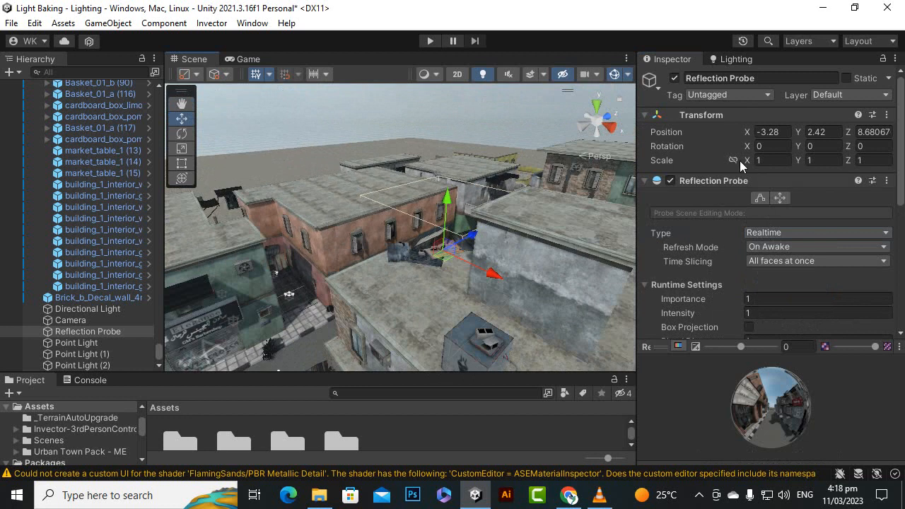
click(757, 198)
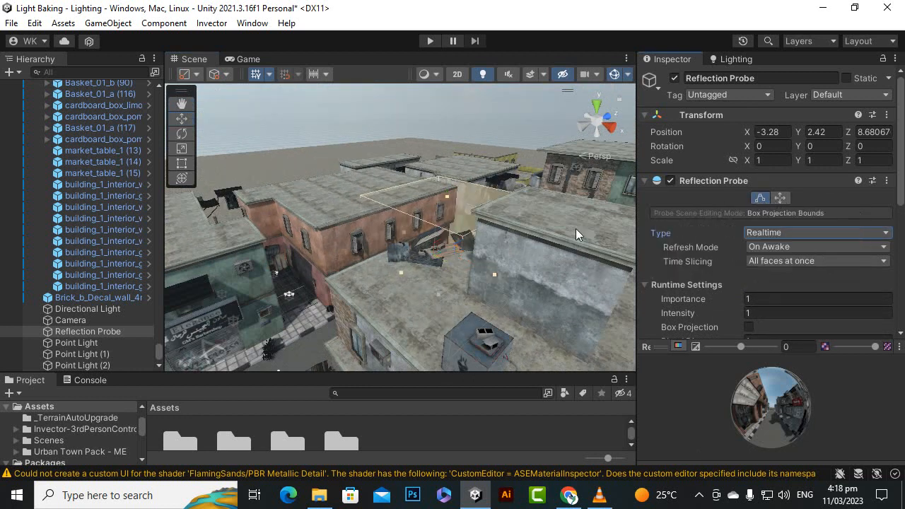
scroll(398, 263, down, 10)
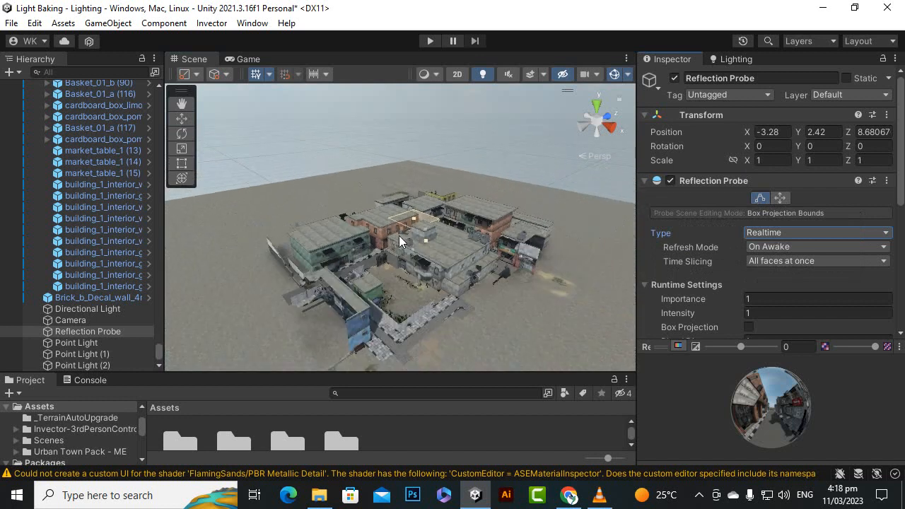
drag(394, 244, 248, 308)
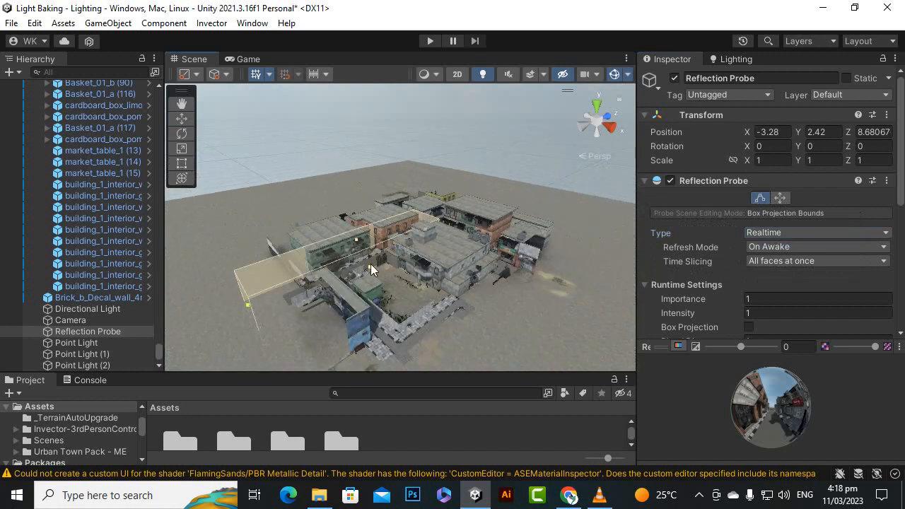
drag(371, 264, 465, 366)
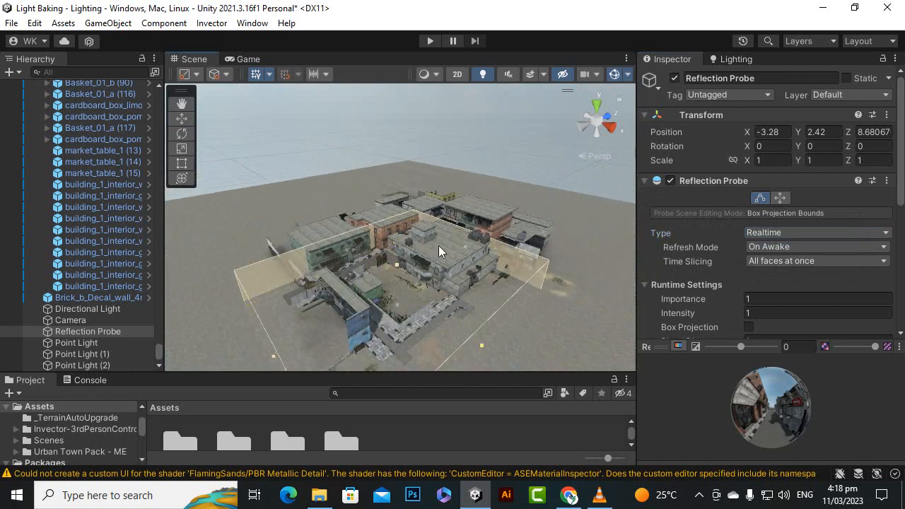
drag(468, 247, 531, 202)
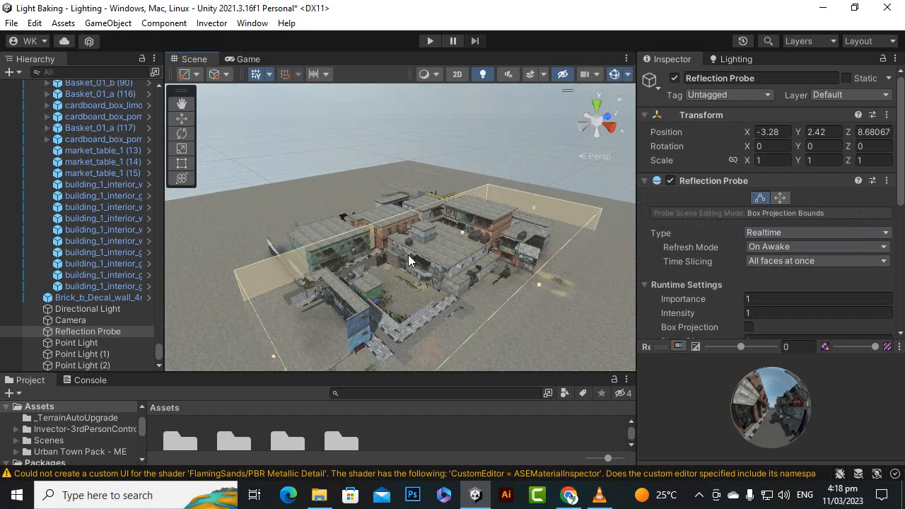
drag(407, 225, 313, 194)
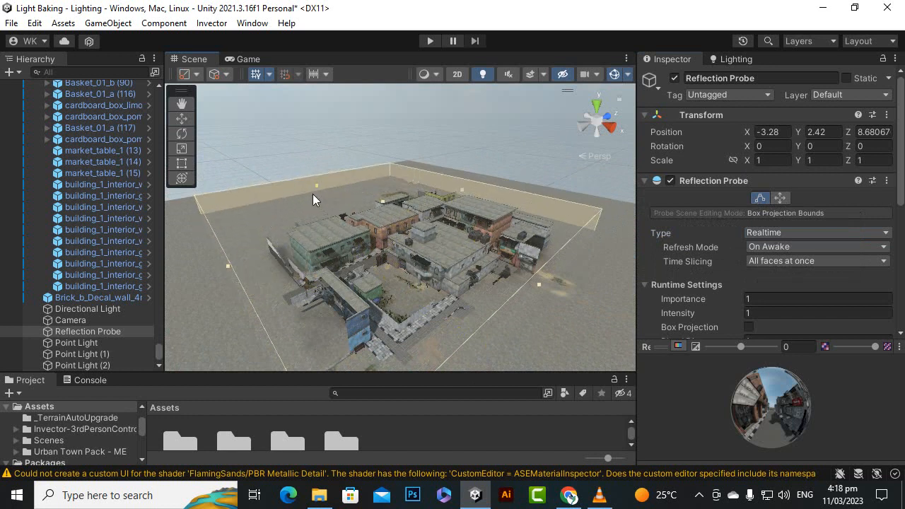
click(182, 118)
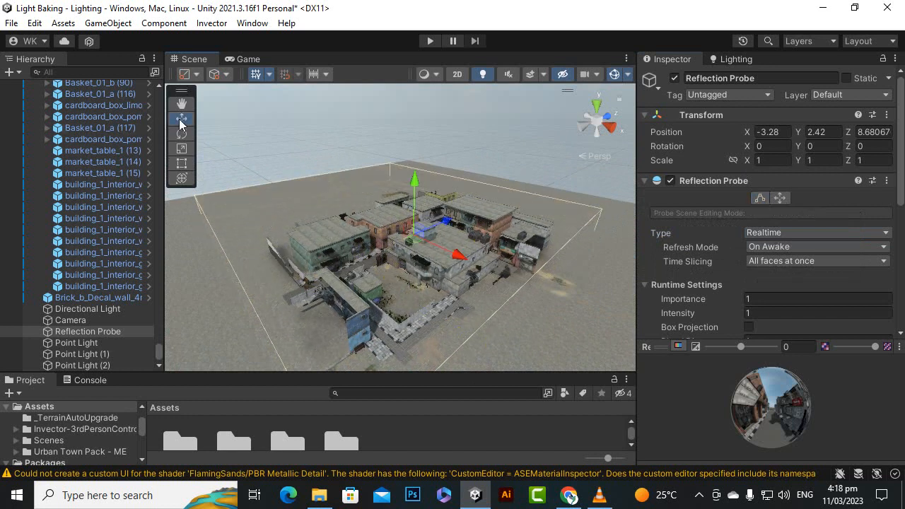
Examine the reflection probe's sphere and the surrounding shop fronts from street level.
scroll(417, 285, up, 1)
scroll(417, 284, up, 6)
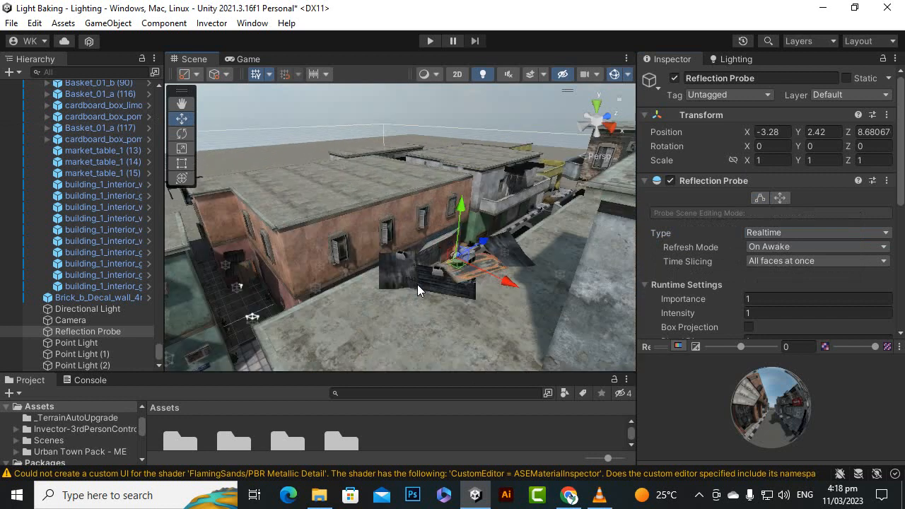
scroll(417, 284, up, 2)
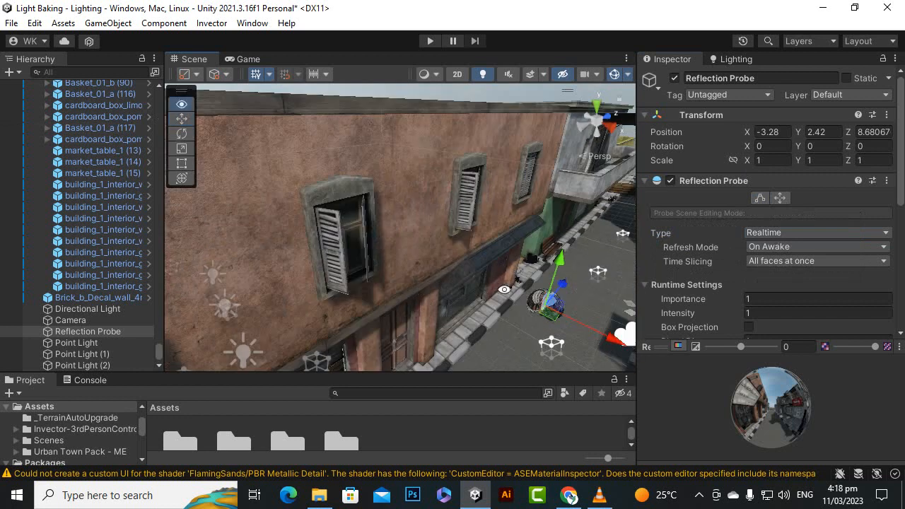
alt+drag(417, 285, 543, 291)
scroll(434, 318, up, 3)
mouse_move(450, 319)
alt+mouse_down()
mouse_move(398, 271)
mouse_move(463, 320)
alt+mouse_up()
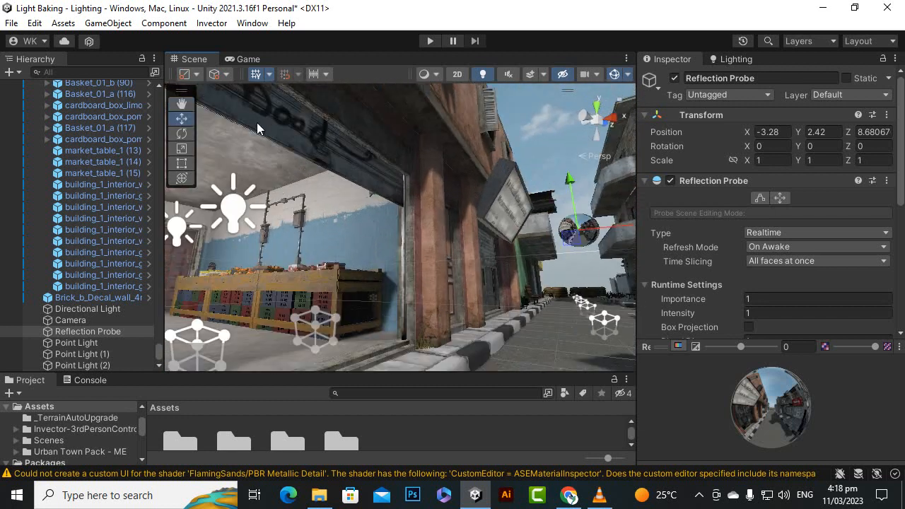
click(182, 106)
alt+drag(480, 258, 372, 262)
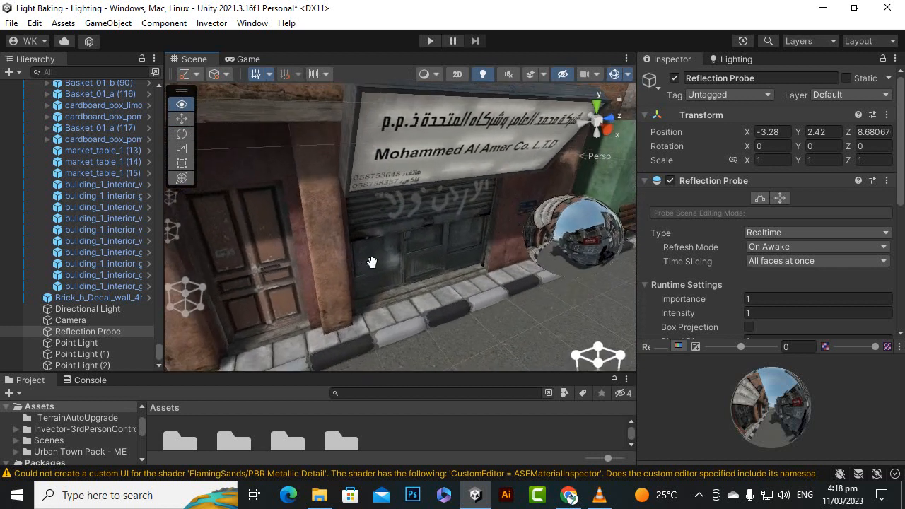
scroll(371, 262, down, 2)
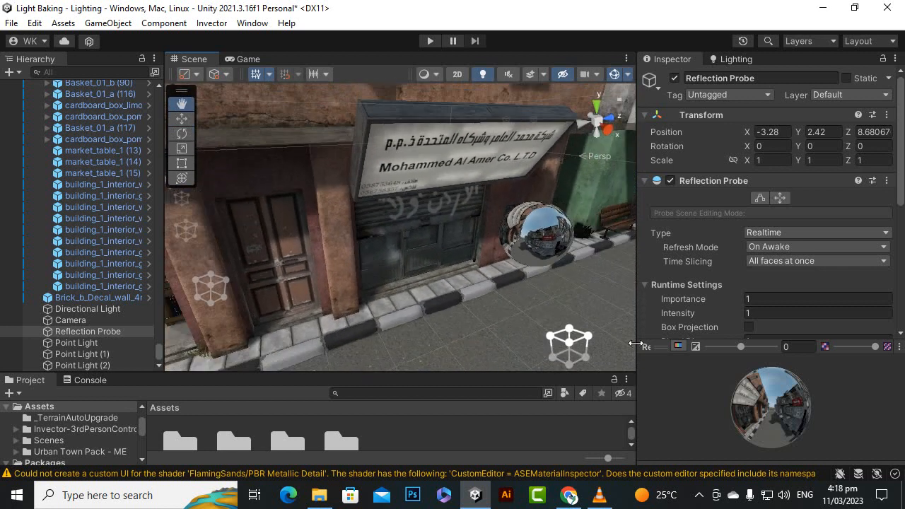
click(182, 119)
alt+drag(418, 266, 497, 212)
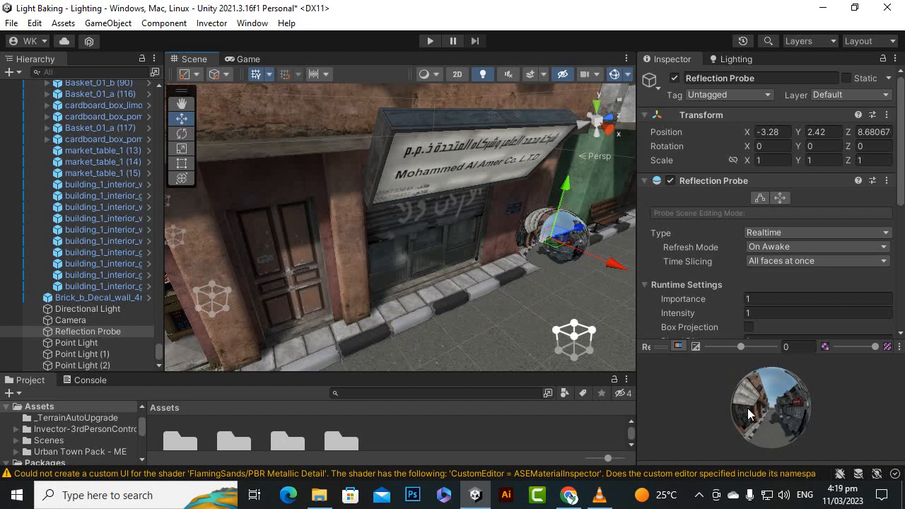
Rotate the reflection probe's preview sphere to inspect the captured surroundings, and view the probe up close in the scene.
drag(774, 425, 79, 444)
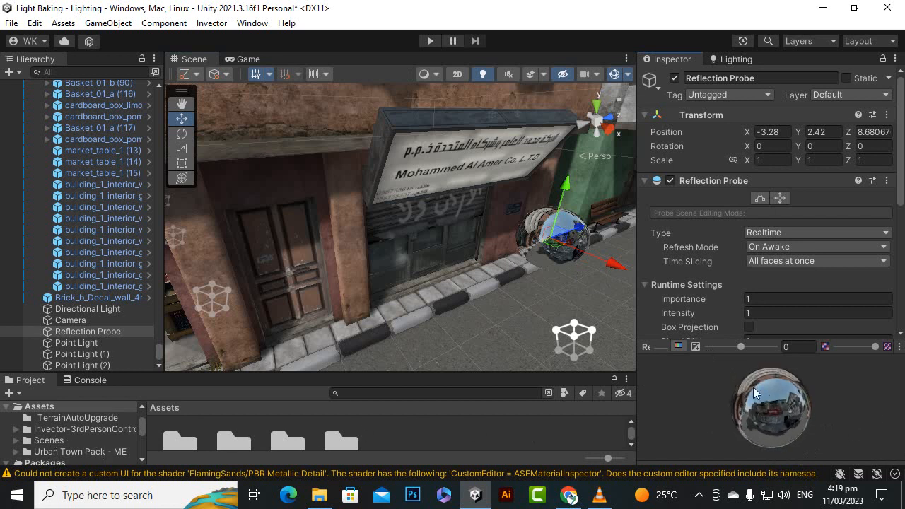
drag(794, 404, 767, 408)
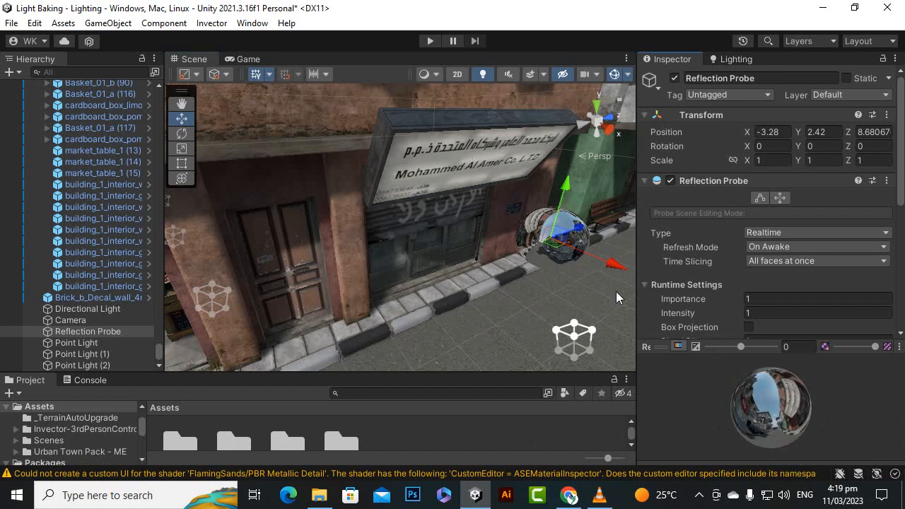
scroll(526, 257, up, 2)
scroll(526, 257, down, 3)
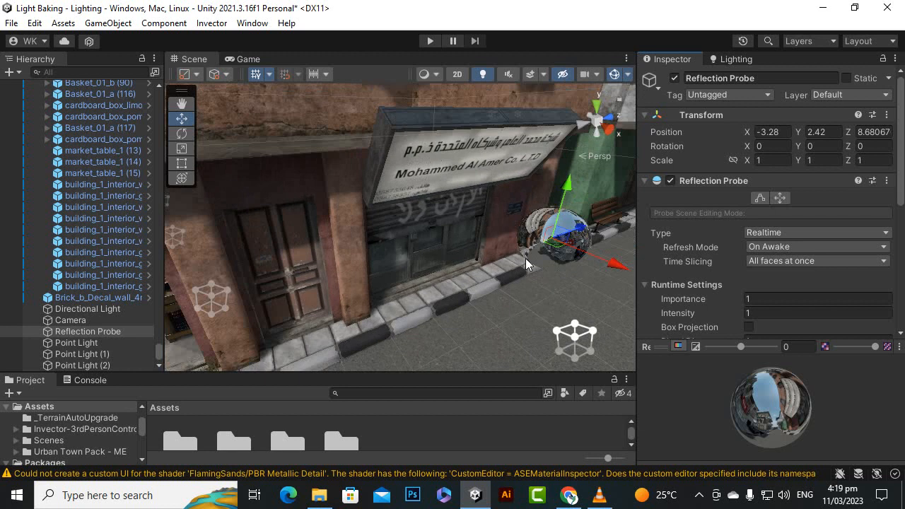
alt+drag(538, 302, 449, 304)
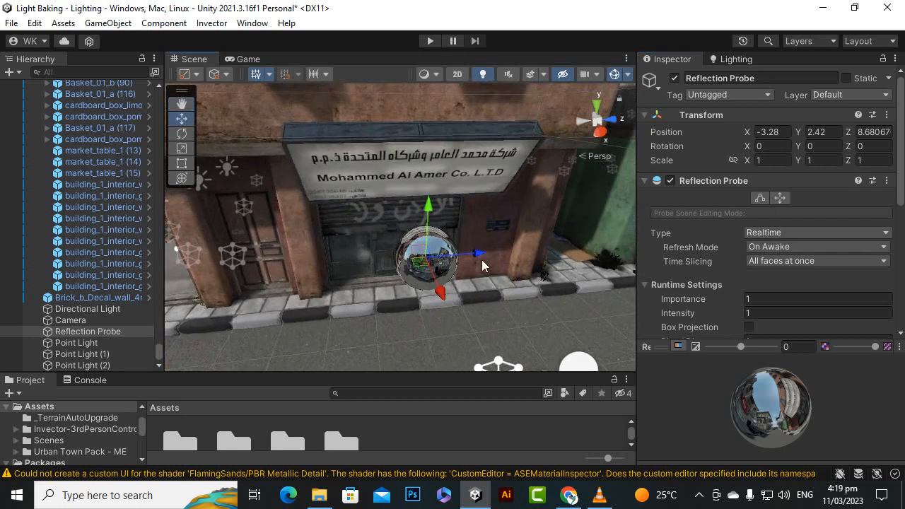
scroll(481, 260, up, 3)
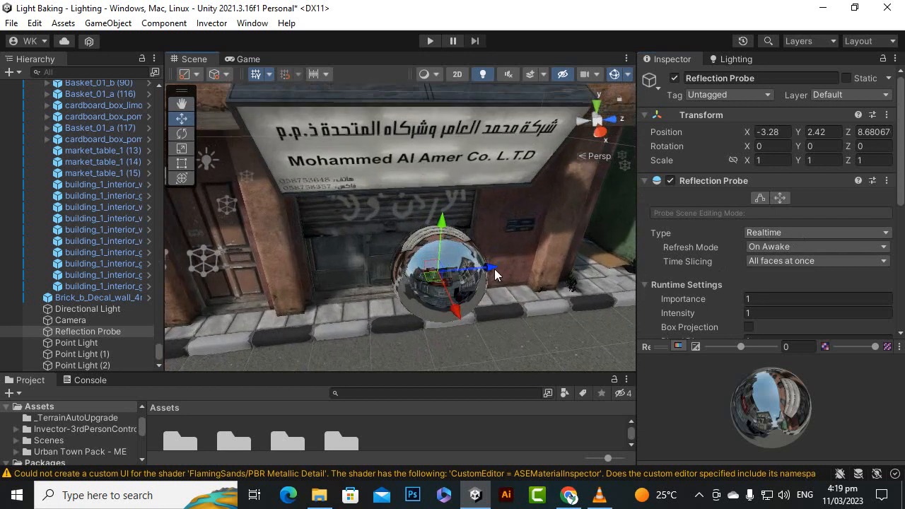
Move the reflection probe along the Z axis to about 7.97 and inspect its reflections up close.
drag(494, 269, 398, 280)
scroll(369, 337, up, 2)
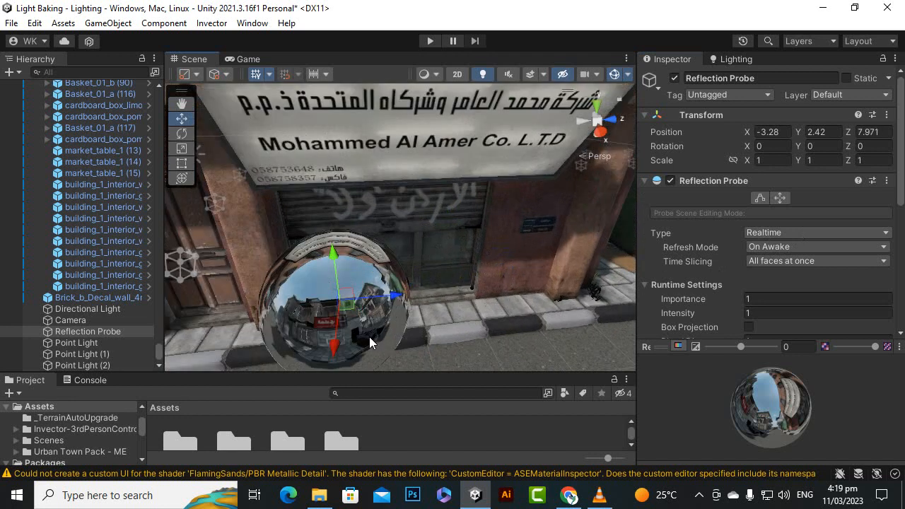
alt+drag(318, 330, 344, 315)
scroll(380, 338, down, 3)
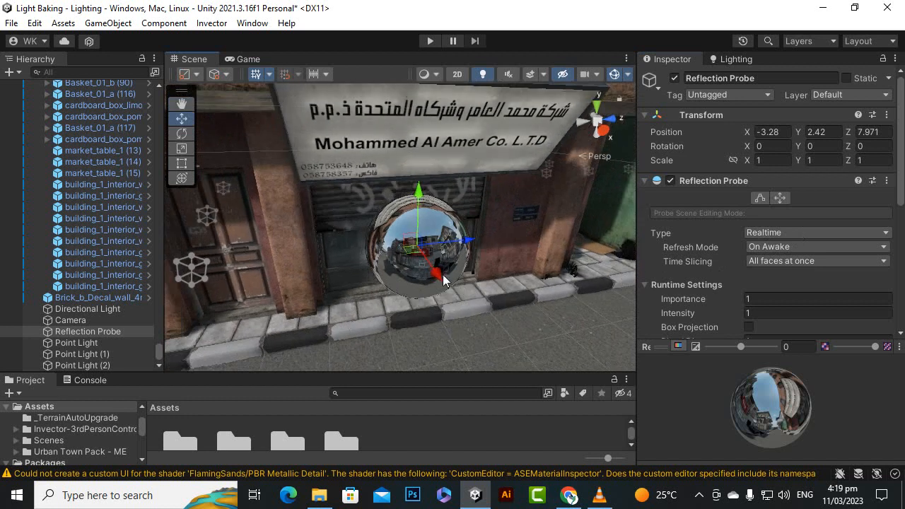
scroll(434, 281, up, 4)
alt+drag(434, 282, 476, 264)
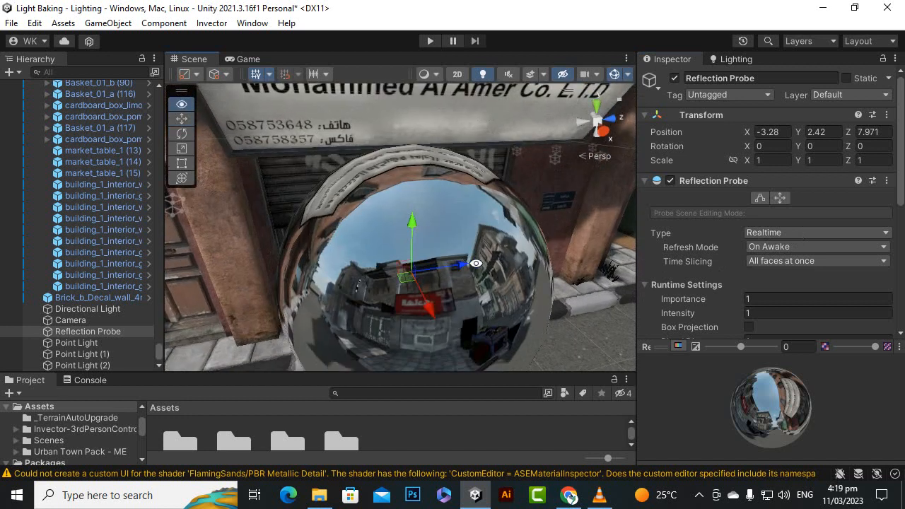
scroll(428, 266, down, 4)
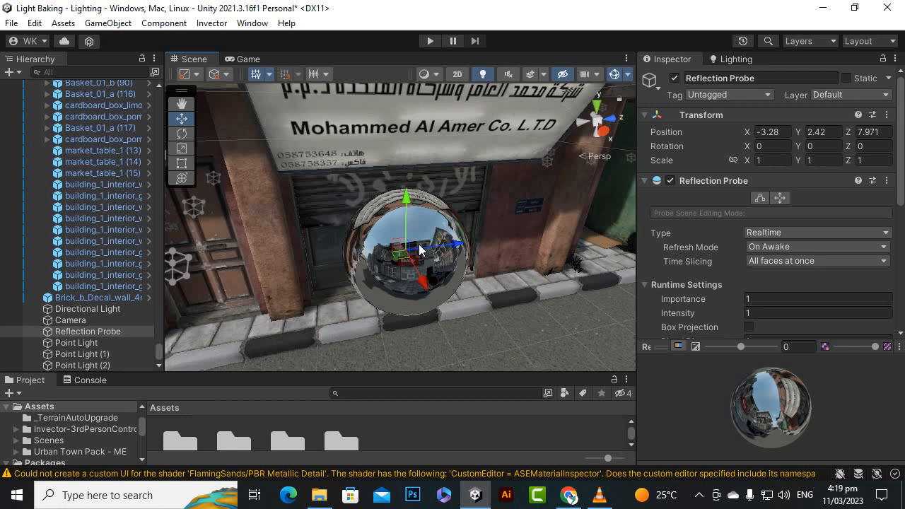
Set the Realtime reflection probe's Refresh Mode to Every frame.
scroll(772, 237, down, 3)
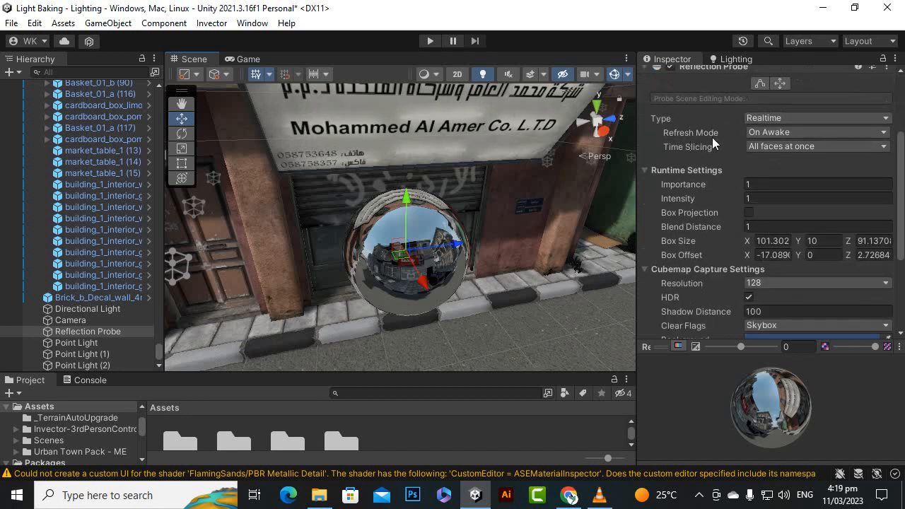
click(782, 133)
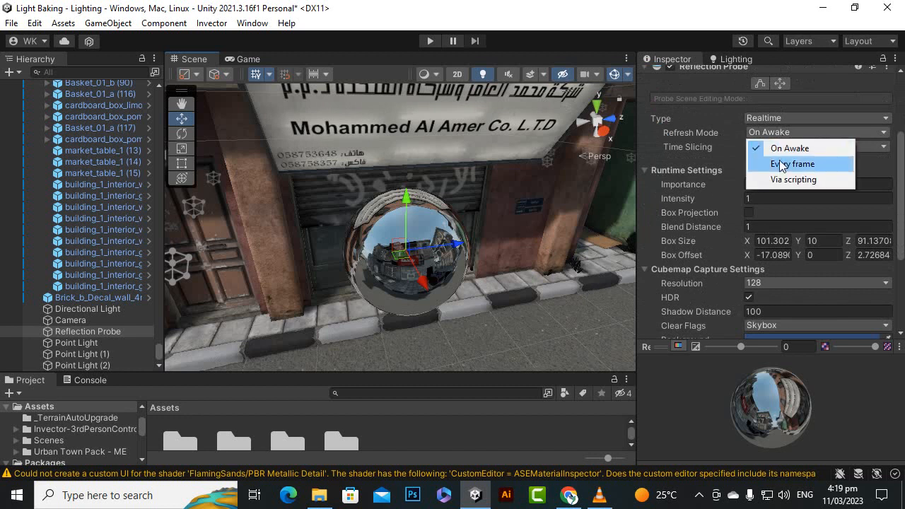
click(781, 164)
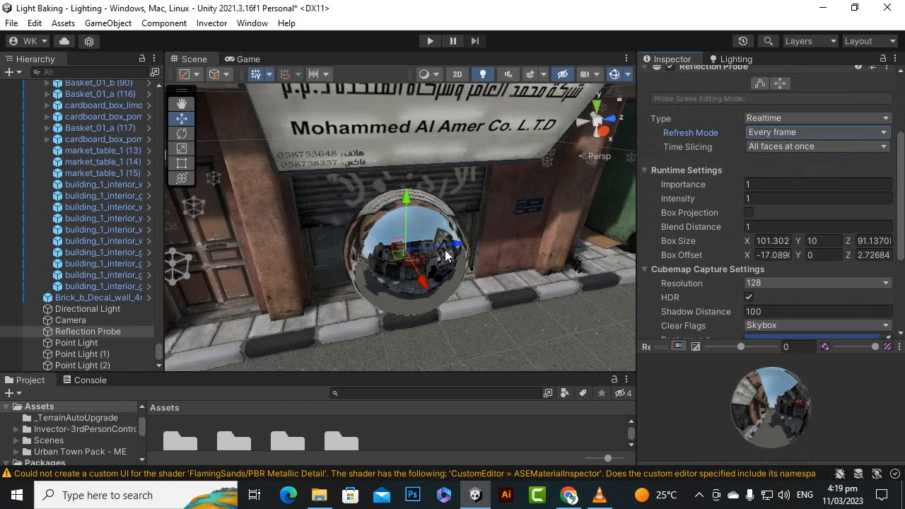
Slide the reflection probe along the Z axis to the pillar beside the wooden door and inspect its updating reflections.
drag(458, 250, 268, 263)
scroll(359, 264, down, 5)
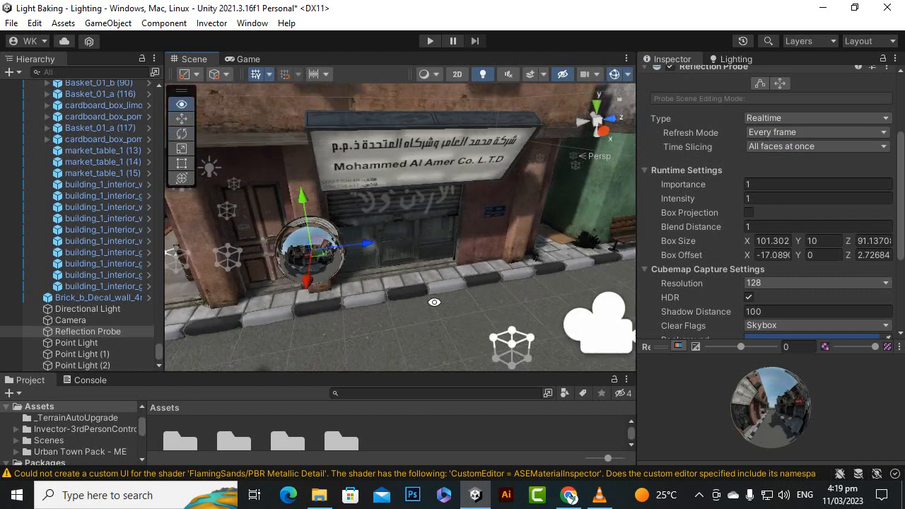
alt+drag(434, 301, 472, 330)
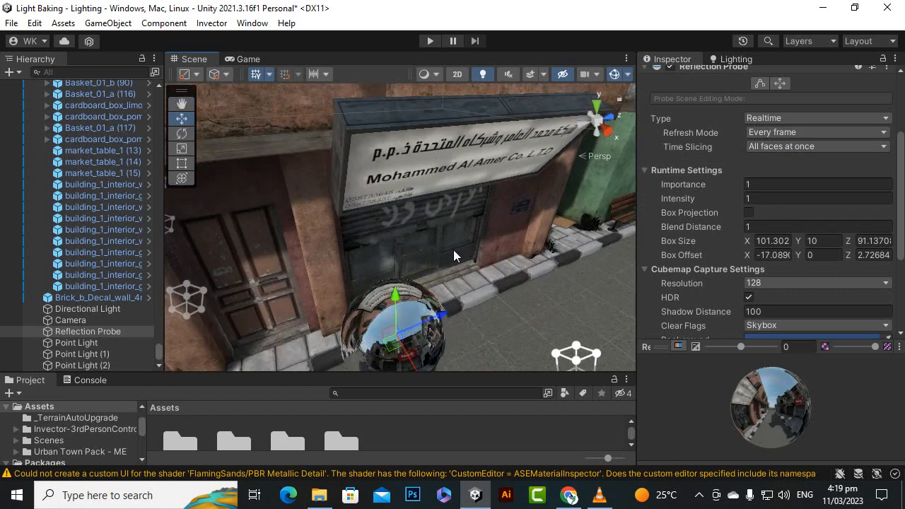
scroll(454, 249, down, 4)
scroll(441, 297, up, 3)
scroll(440, 296, up, 2)
scroll(424, 334, down, 2)
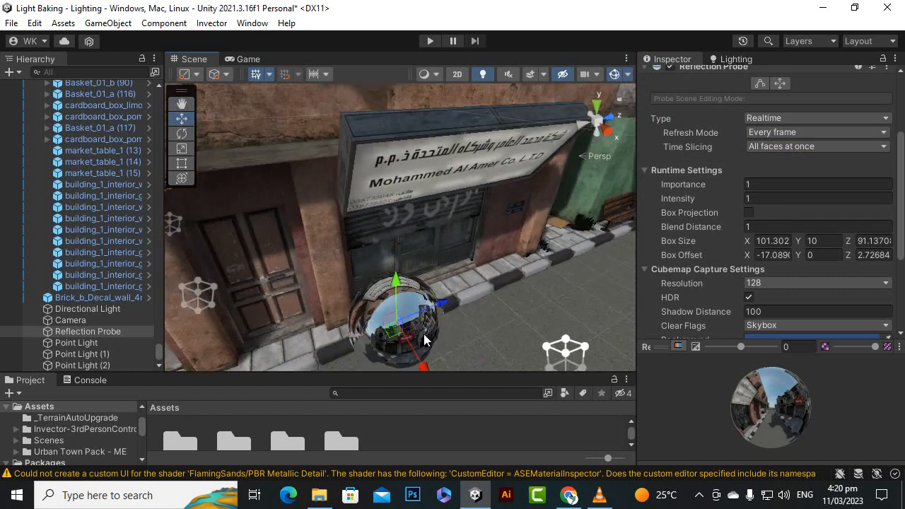
scroll(424, 339, down, 1)
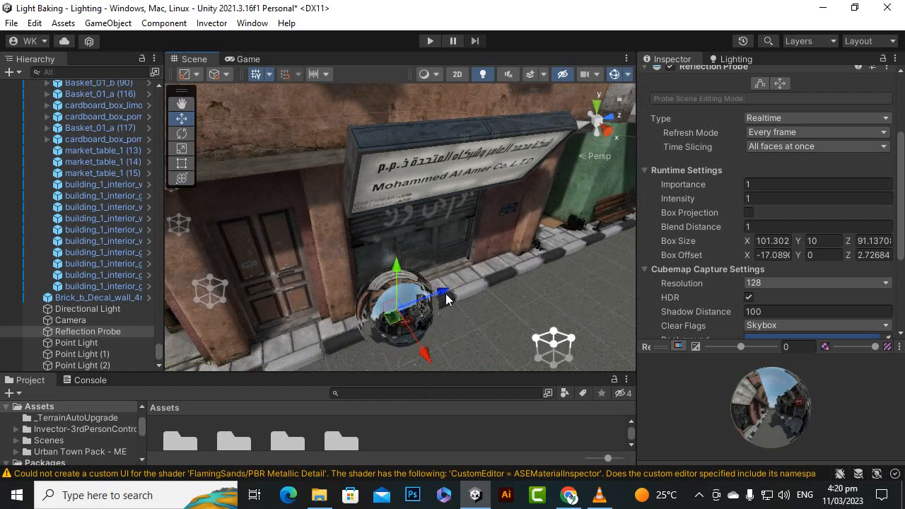
Slide the reflection probe along the Z axis past the shutter to the pillar near the green shop front.
drag(446, 299, 537, 293)
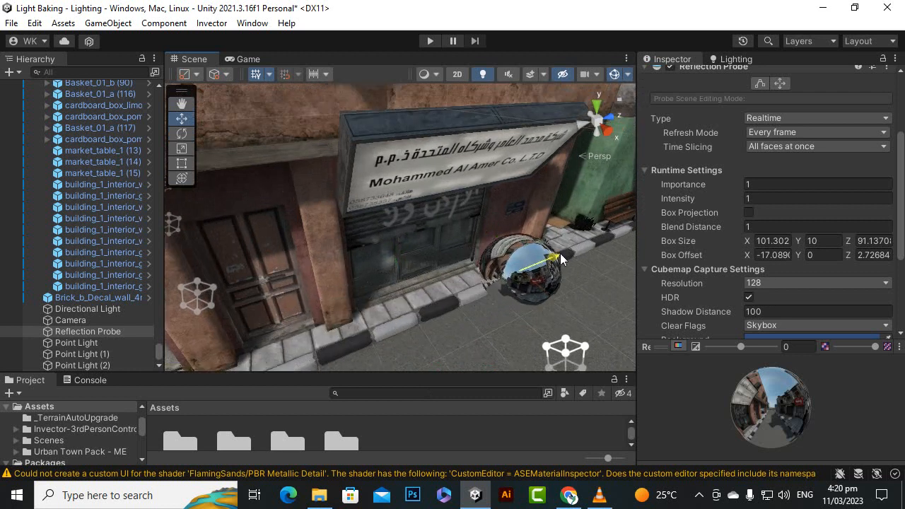
scroll(422, 190, down, 3)
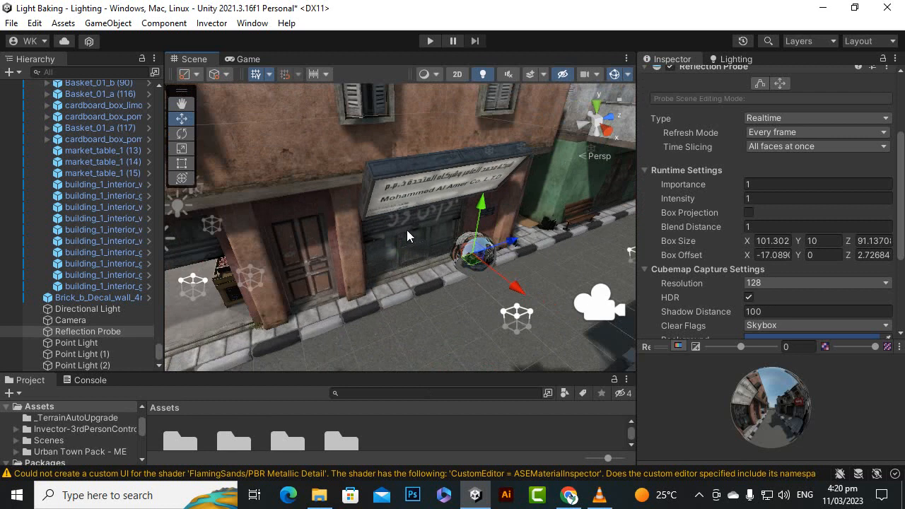
scroll(464, 251, up, 3)
scroll(484, 260, down, 2)
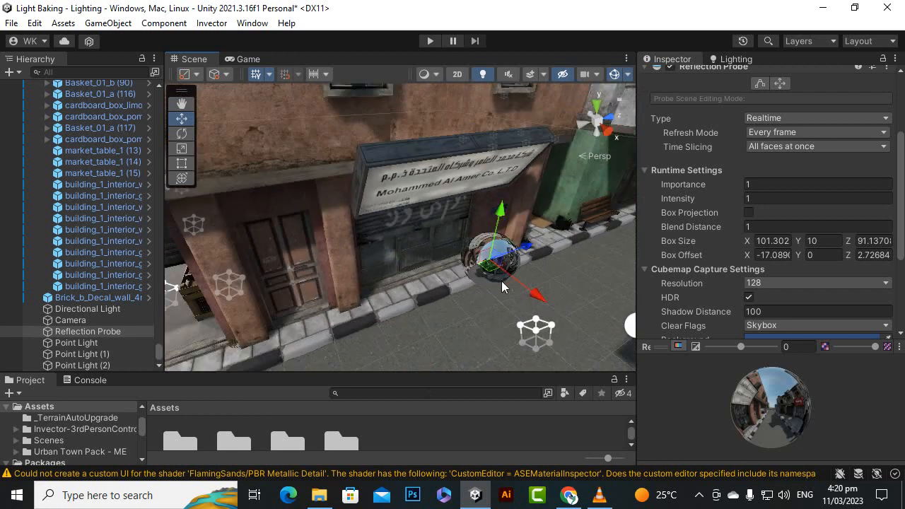
alt+drag(491, 300, 477, 276)
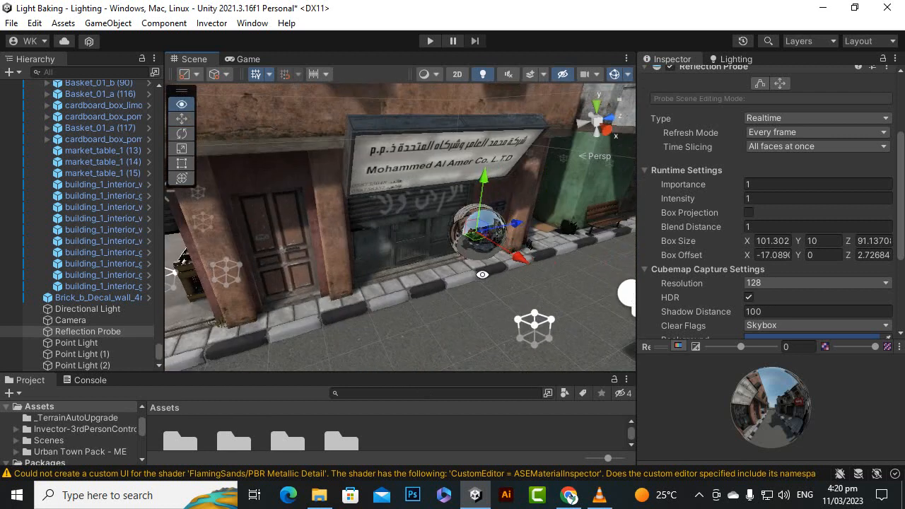
Switch the reflection probe's type to Baked and back to Realtime, comparing the shop sign and shutter from above.
click(779, 119)
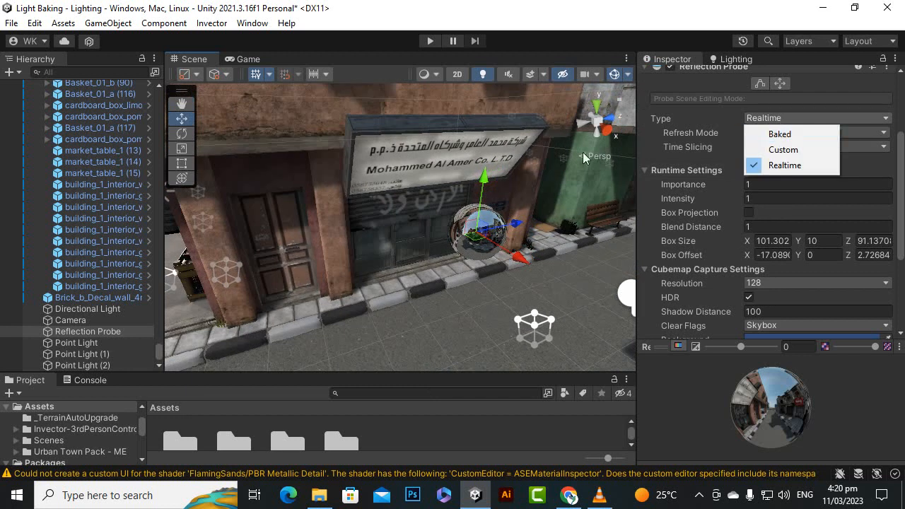
click(779, 134)
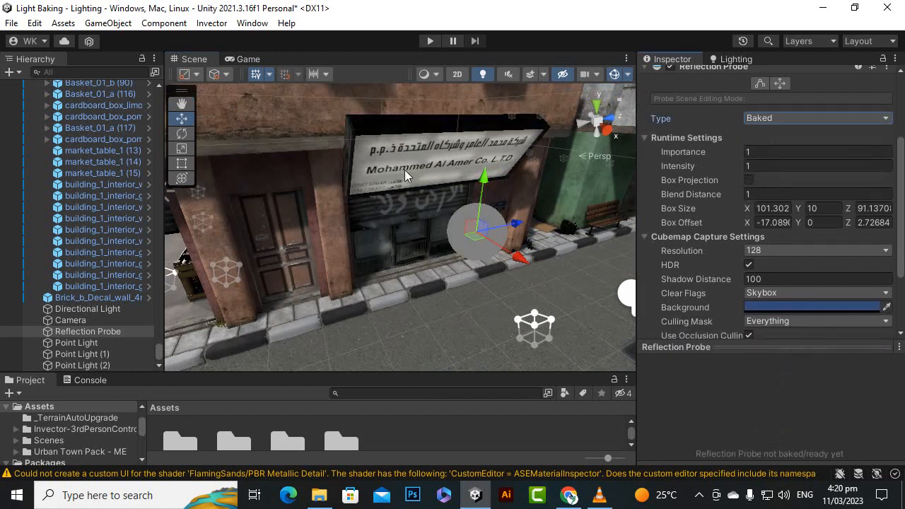
right_drag(404, 169, 477, 261)
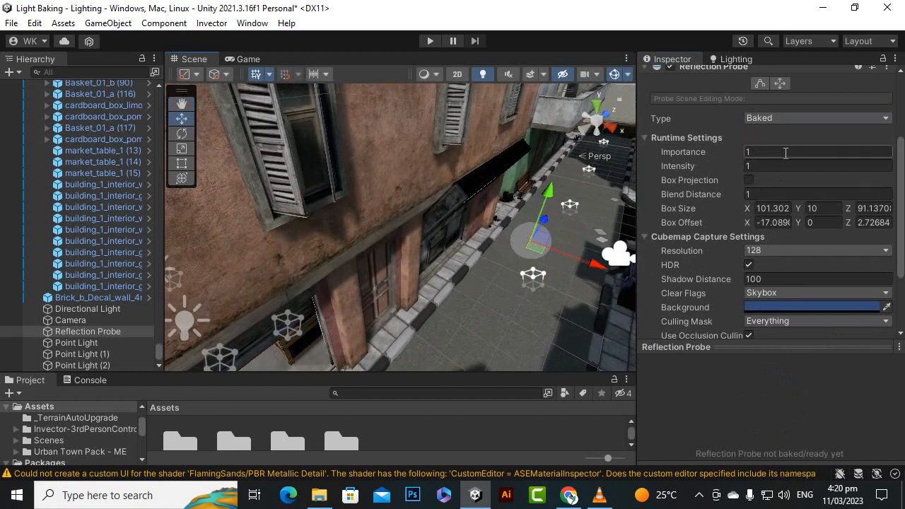
click(786, 119)
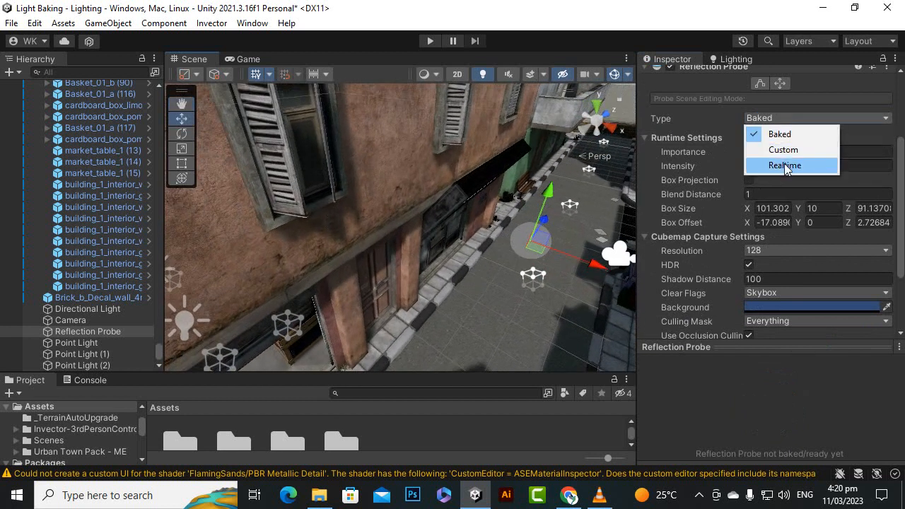
click(784, 165)
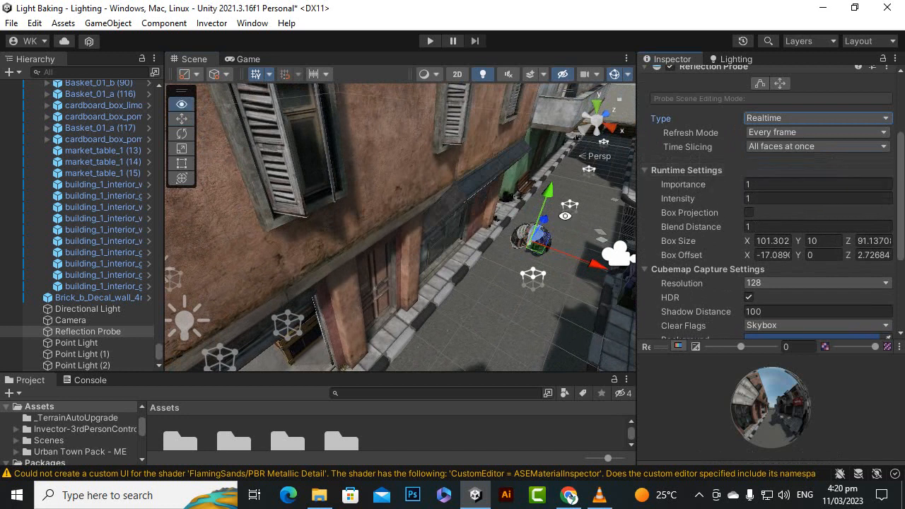
Compare the Baked and Realtime probe types from street level beside the market shop, and return the type to Realtime.
alt+drag(601, 268, 656, 154)
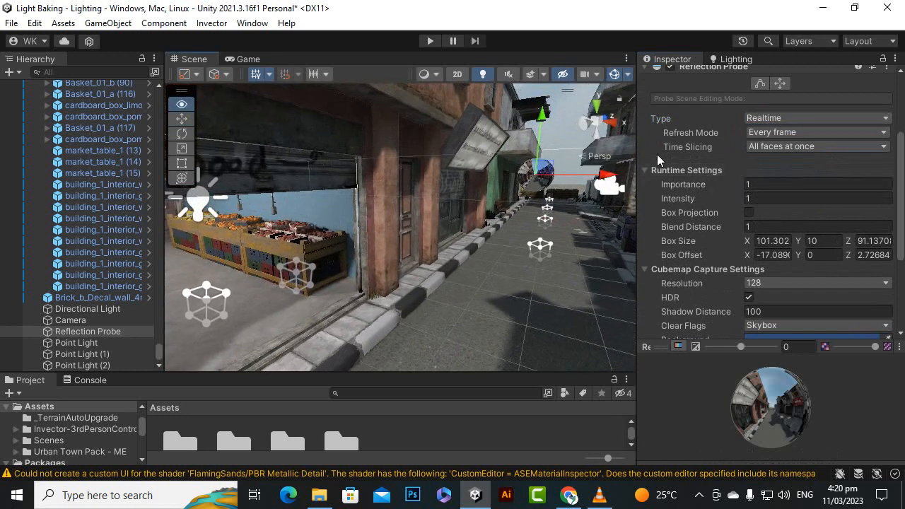
click(775, 120)
click(777, 131)
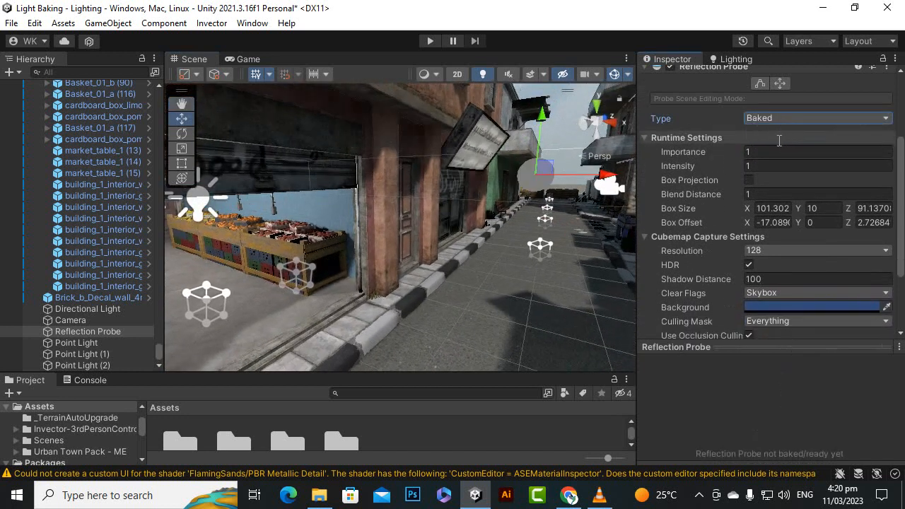
click(782, 120)
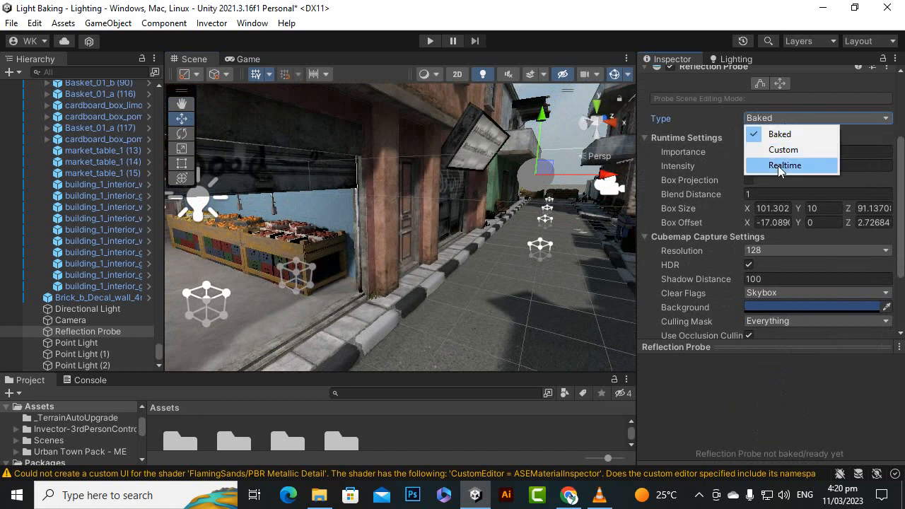
click(778, 165)
Toggle the probe type to Baked and back to Realtime while facing the sign, and examine the street from several angles.
mouse_move(424, 297)
alt+mouse_down()
mouse_move(445, 283)
mouse_move(415, 284)
alt+mouse_up()
click(786, 124)
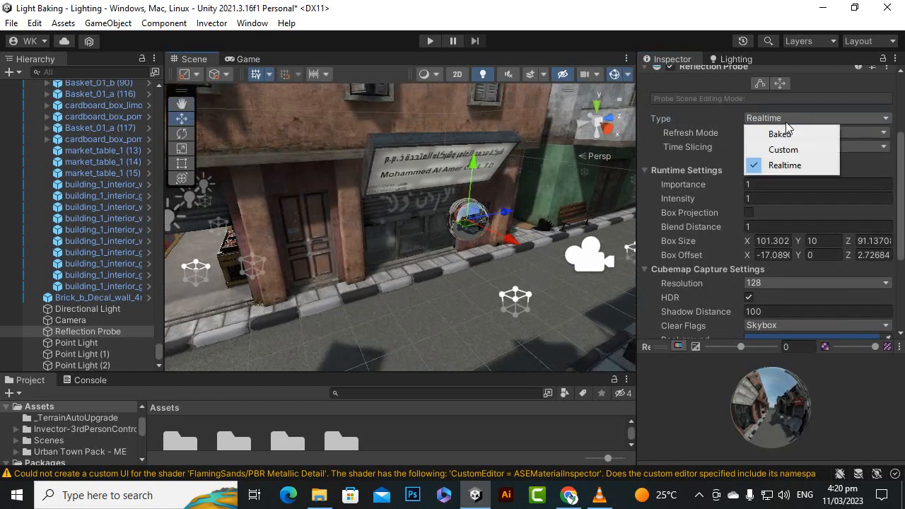
click(781, 135)
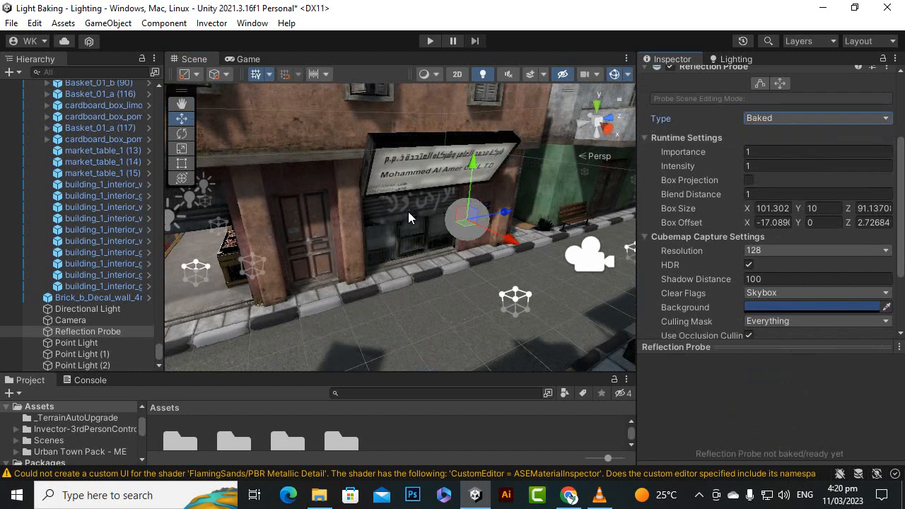
click(757, 123)
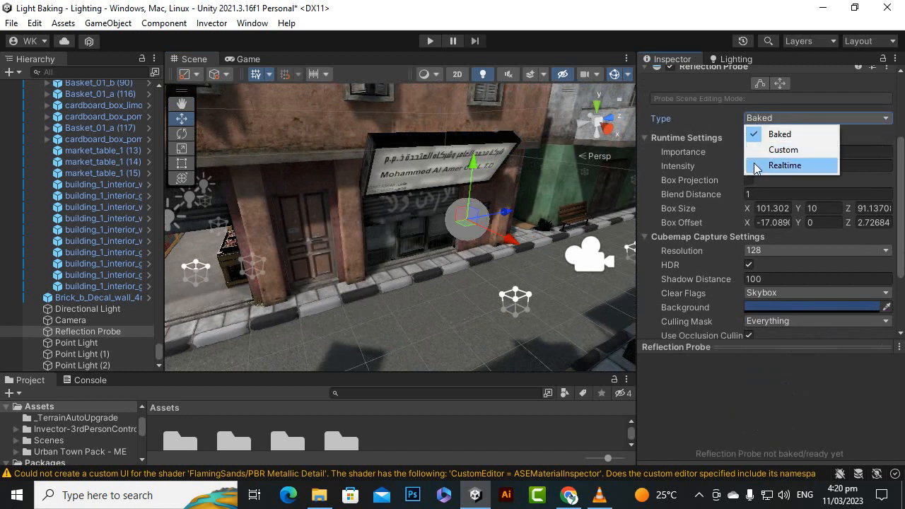
click(784, 165)
alt+drag(482, 297, 608, 204)
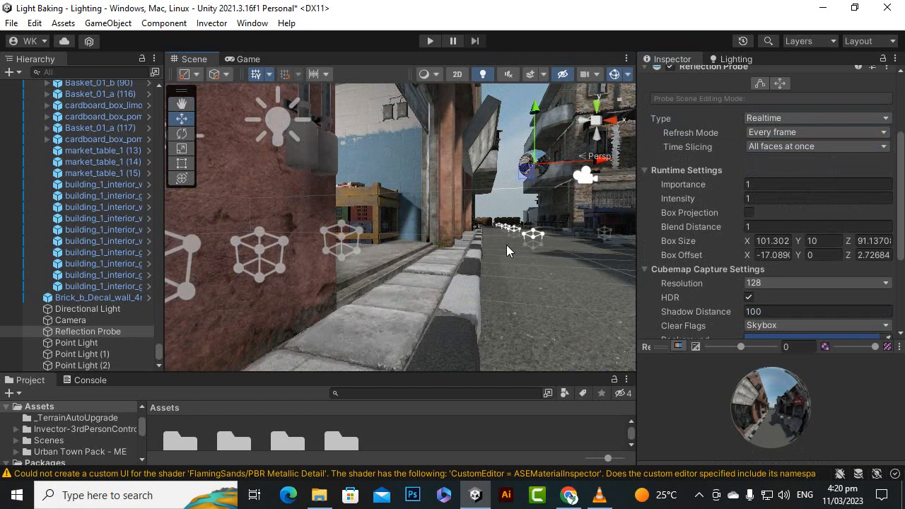
alt+drag(506, 244, 381, 353)
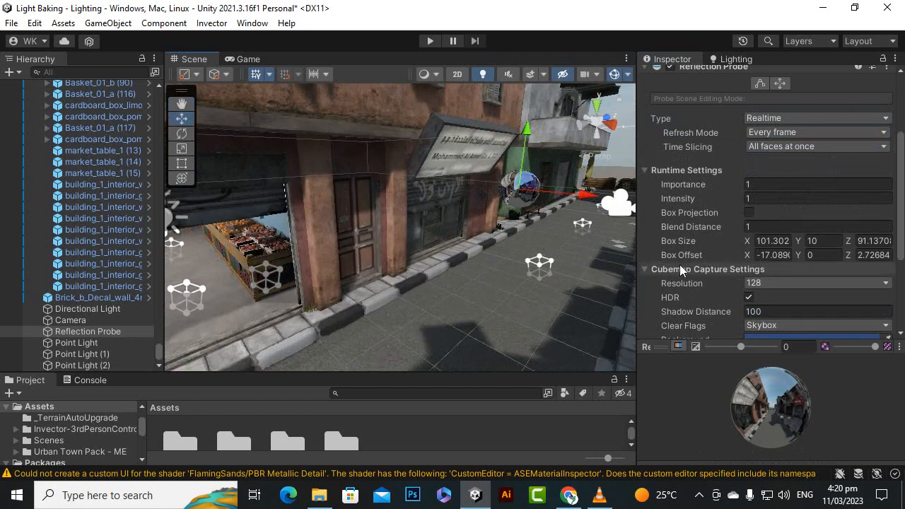
Review the reflection probe's Time Slicing options and keep All faces at once.
click(88, 331)
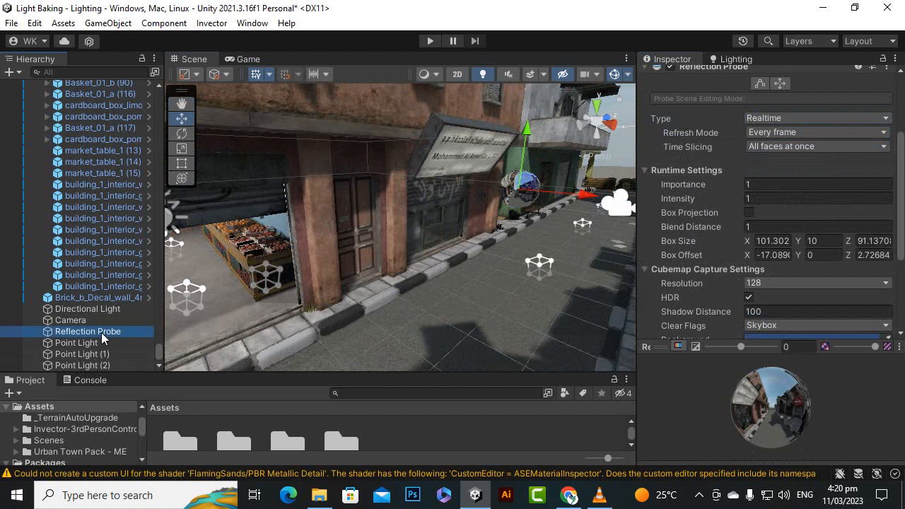
scroll(743, 169, up, 2)
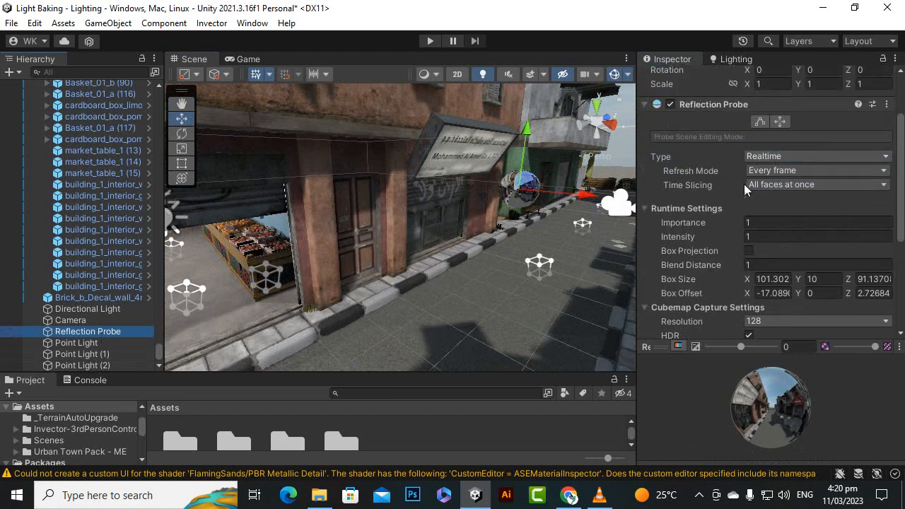
click(779, 188)
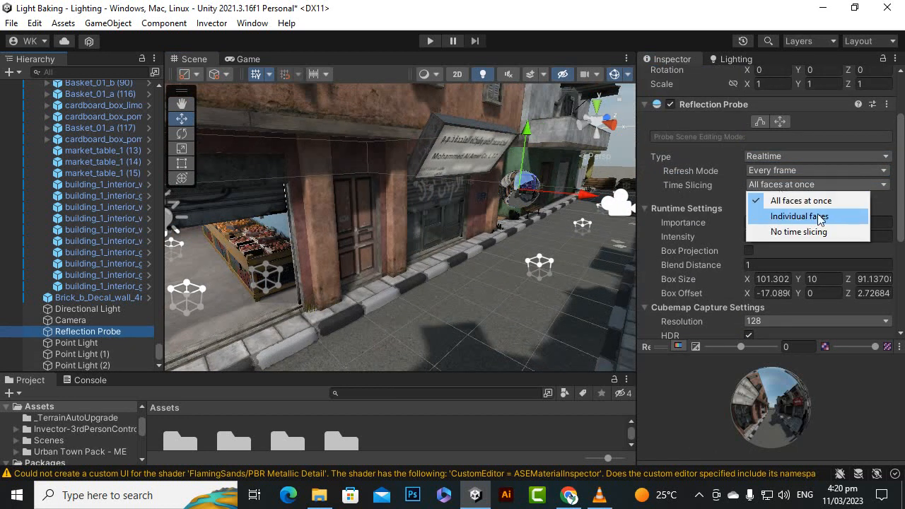
click(691, 197)
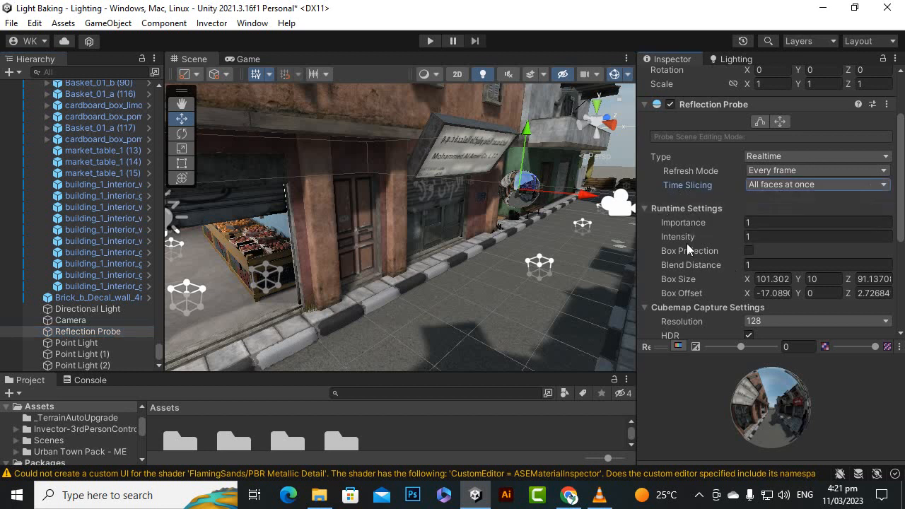
Try reflection probe intensities of 3.52 and 0, and restore the intensity to 1.
click(752, 237)
text(3.52)
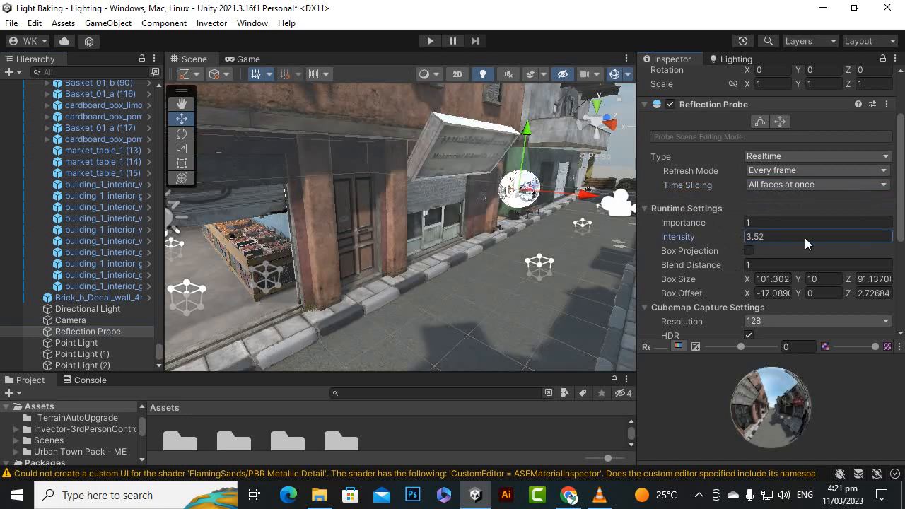
drag(804, 237, 532, 241)
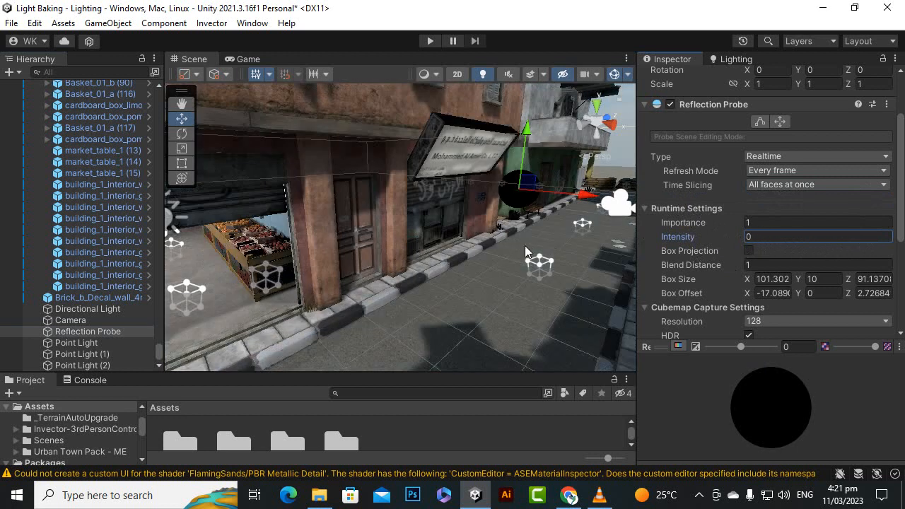
click(789, 236)
text(1)
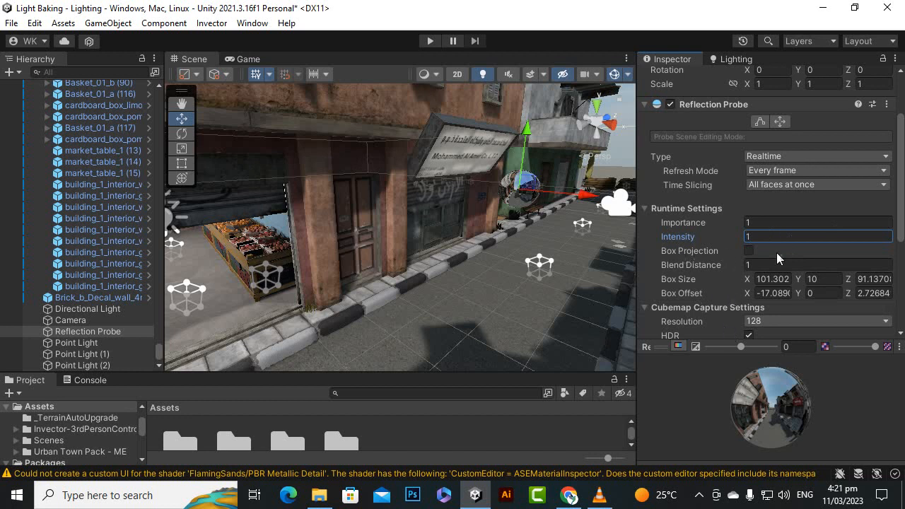
Toggle the reflection probe's Box Projection, try a Blend Distance of 9.09, and restore the distance to 1.
click(750, 251)
scroll(688, 284, up, 2)
scroll(706, 278, down, 3)
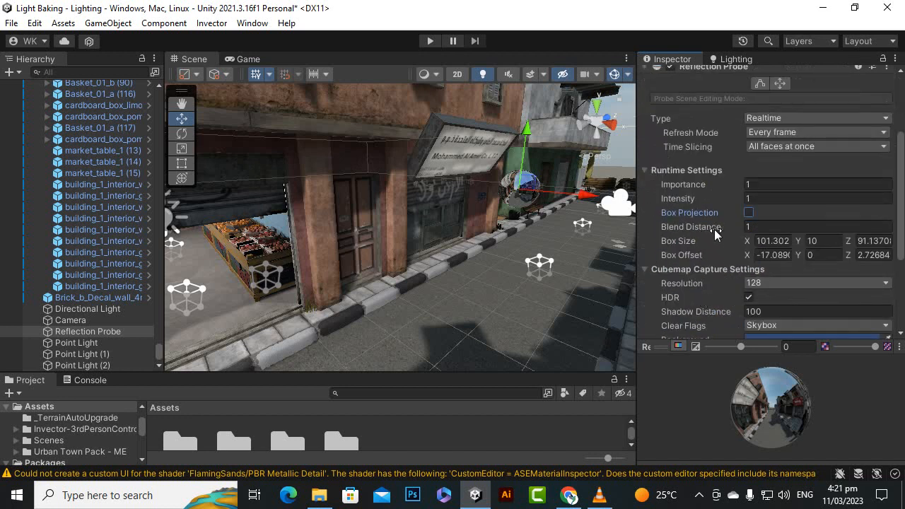
drag(743, 226, 770, 242)
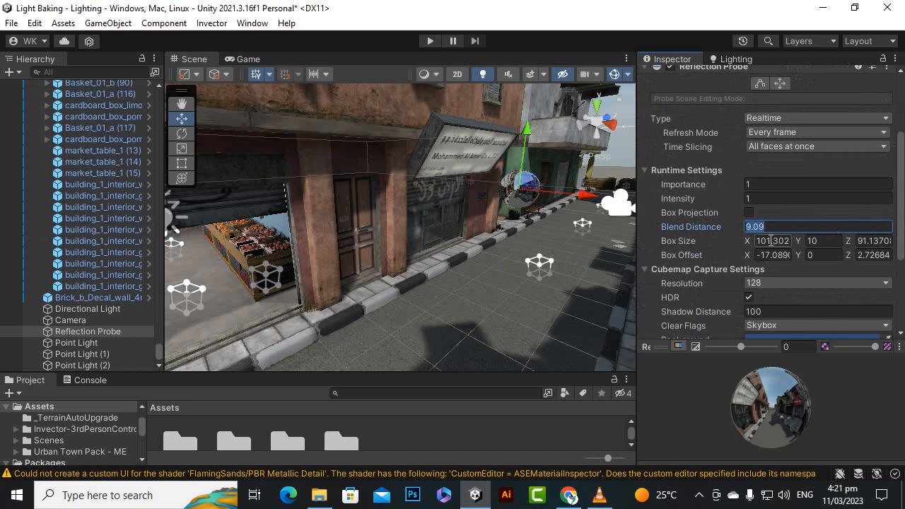
text(1)
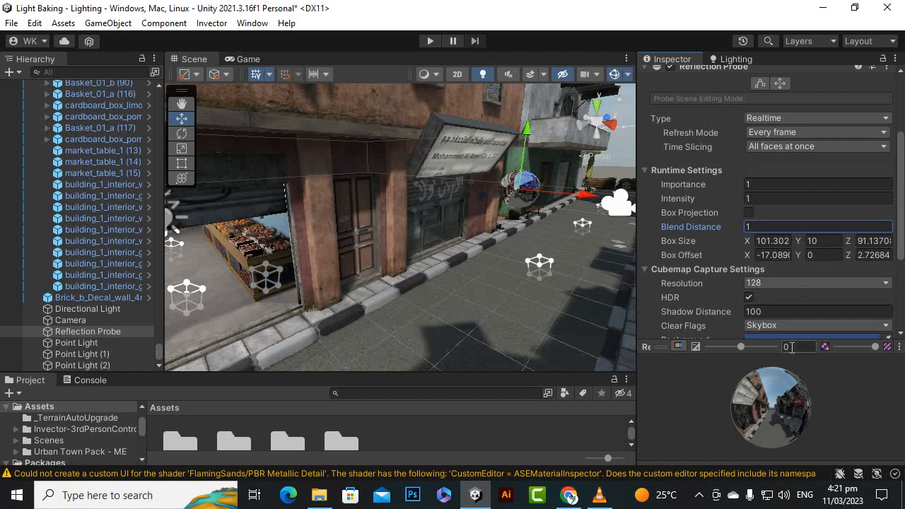
Try a reflection probe cubemap resolution of 2048, examine the shop front, and restore the resolution to 128.
scroll(813, 244, down, 2)
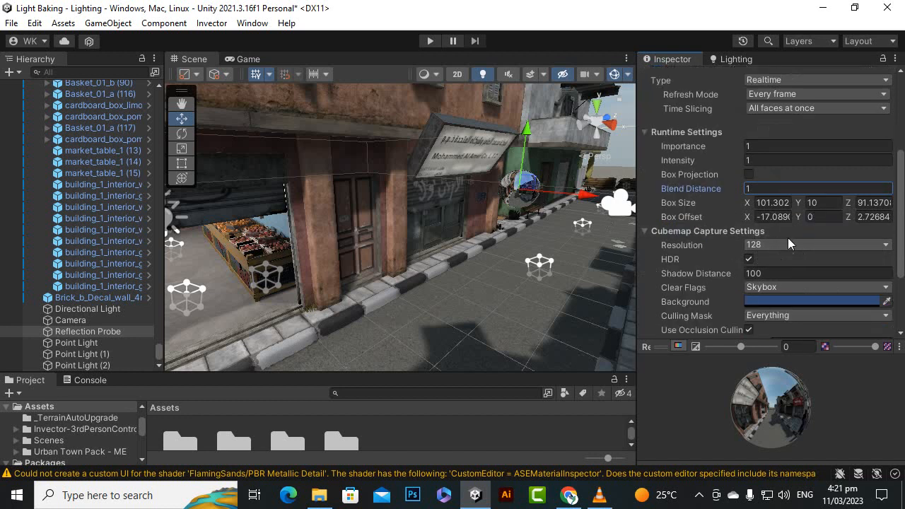
click(770, 247)
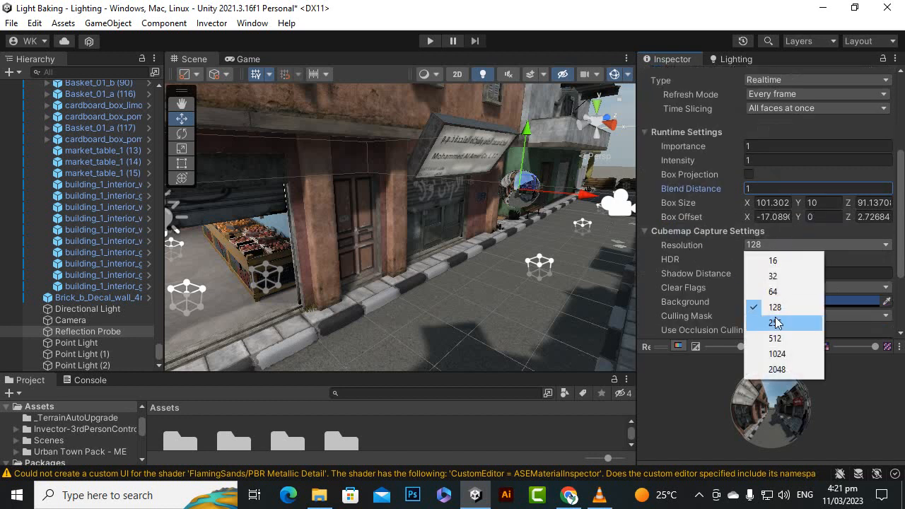
click(776, 369)
scroll(498, 147, up, 2)
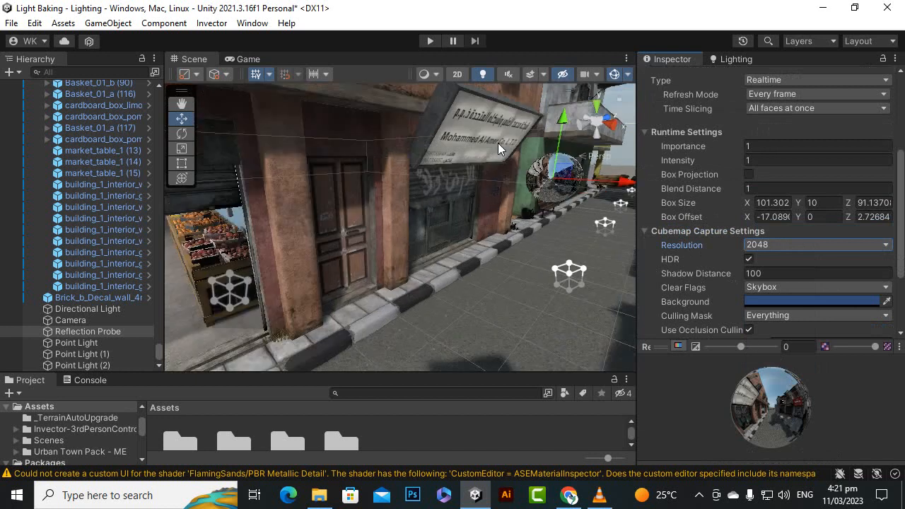
alt+drag(497, 142, 350, 324)
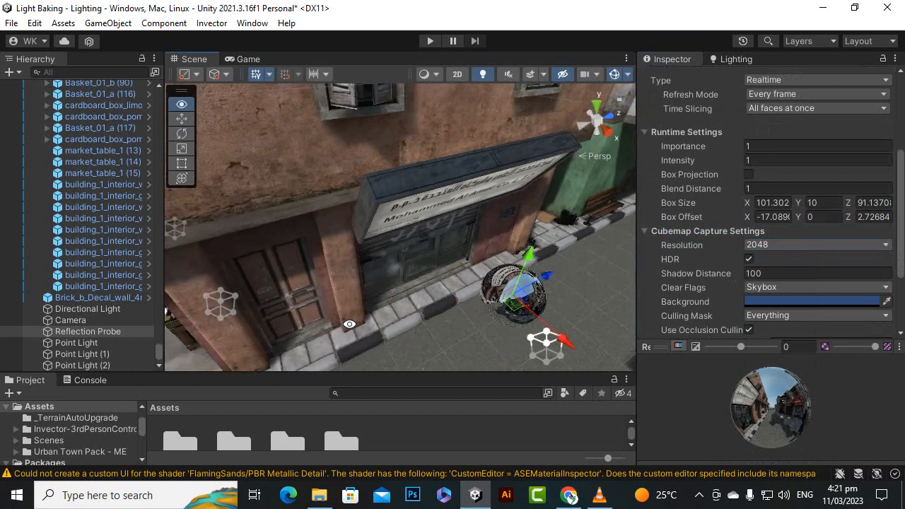
click(788, 245)
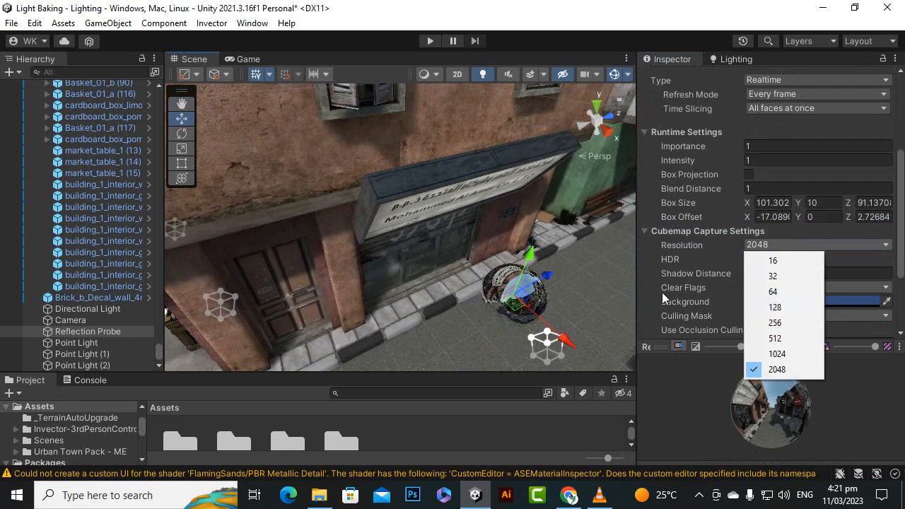
click(790, 307)
alt+drag(475, 270, 487, 217)
scroll(522, 239, up, 3)
scroll(522, 238, down, 3)
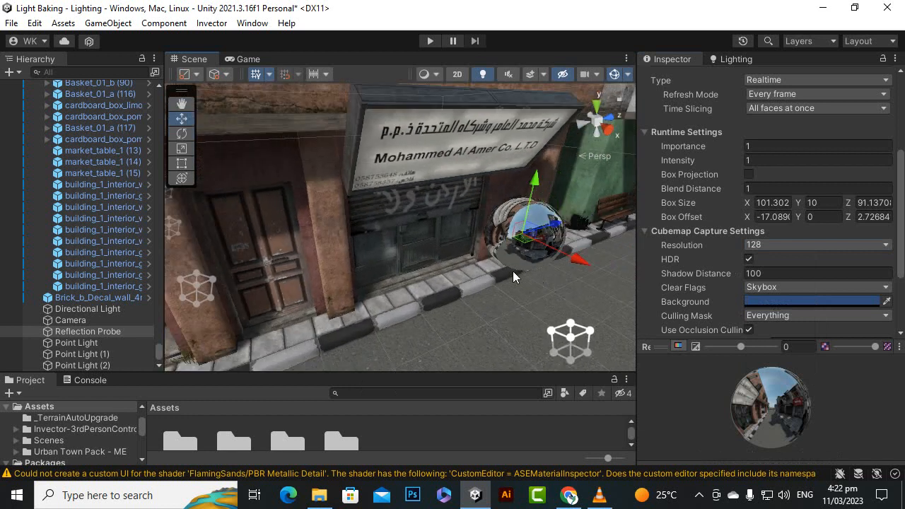
Change the reflection probe type to Baked and bake the probe.
scroll(513, 271, down, 3)
alt+drag(441, 247, 424, 269)
scroll(783, 270, up, 4)
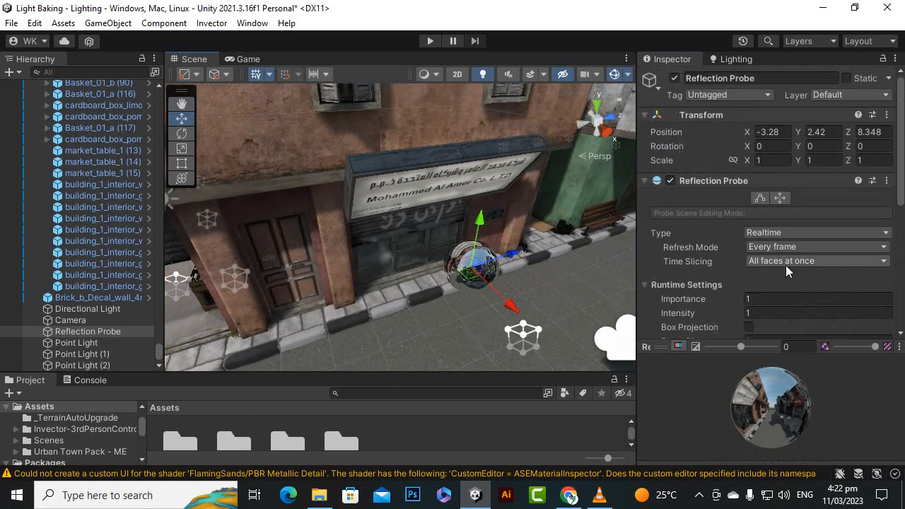
click(786, 236)
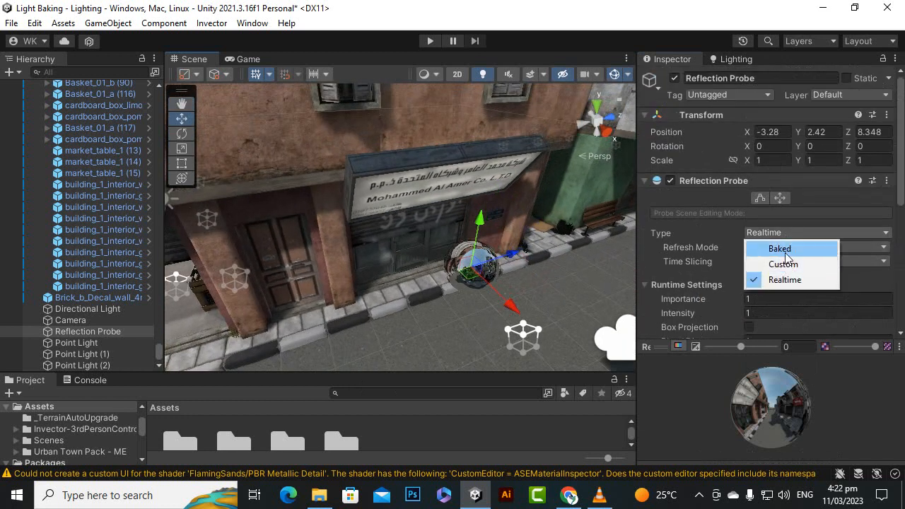
click(786, 247)
scroll(811, 265, down, 3)
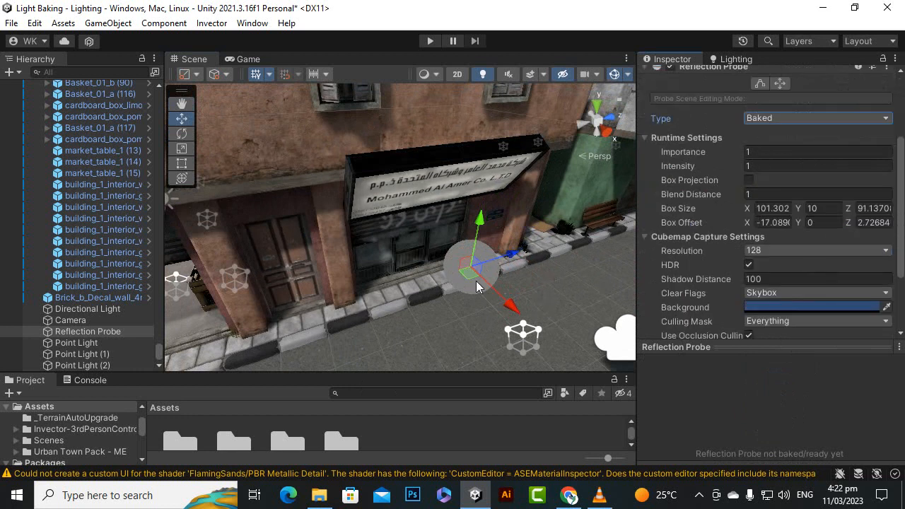
scroll(558, 279, down, 1)
scroll(766, 304, down, 3)
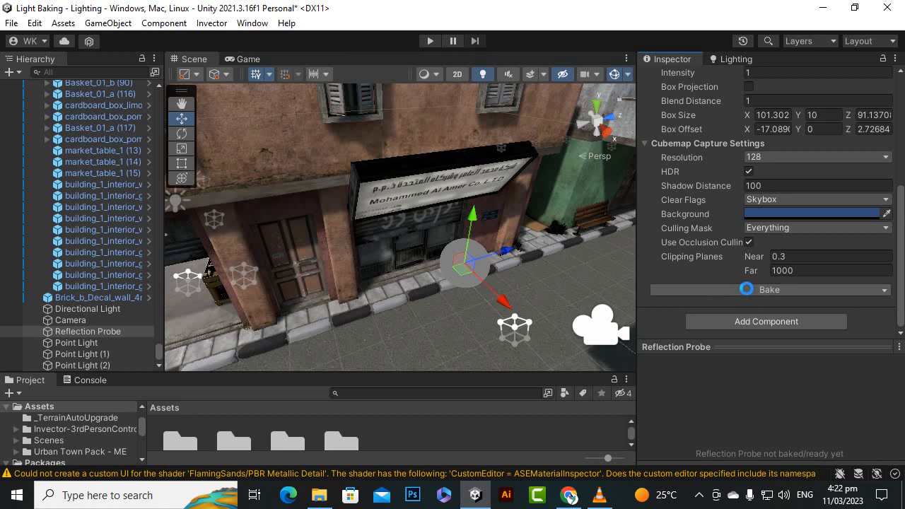
click(747, 289)
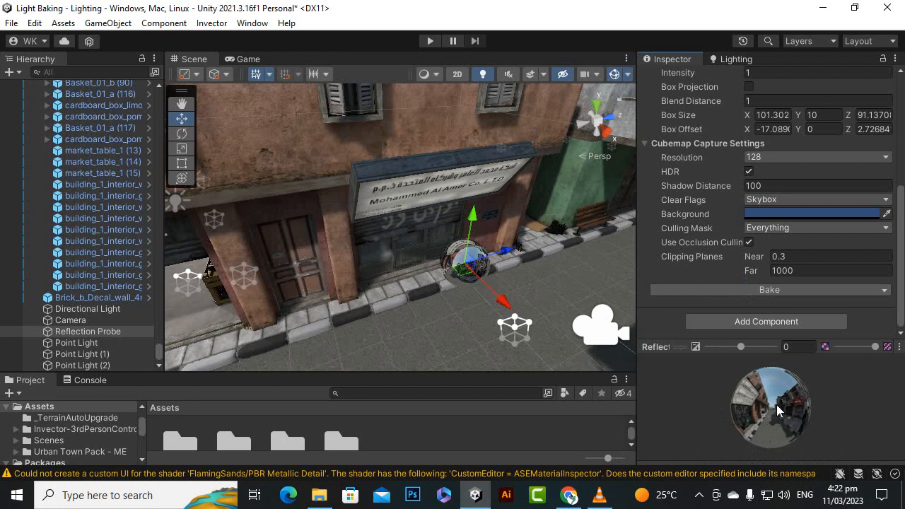
Inspect the baked cubemap preview and the shop front, and bake all reflection probes in the scene.
drag(776, 404, 756, 424)
scroll(418, 218, up, 5)
scroll(419, 217, down, 2)
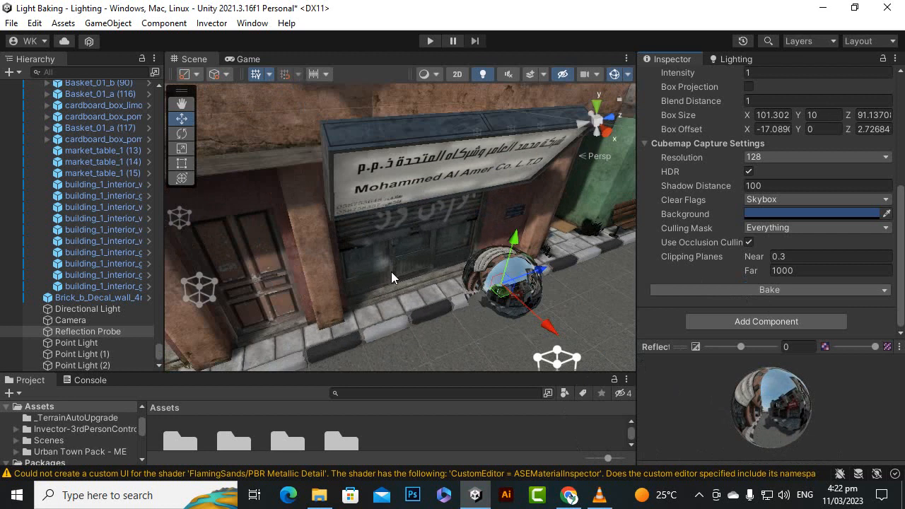
alt+drag(391, 271, 452, 331)
scroll(410, 258, down, 3)
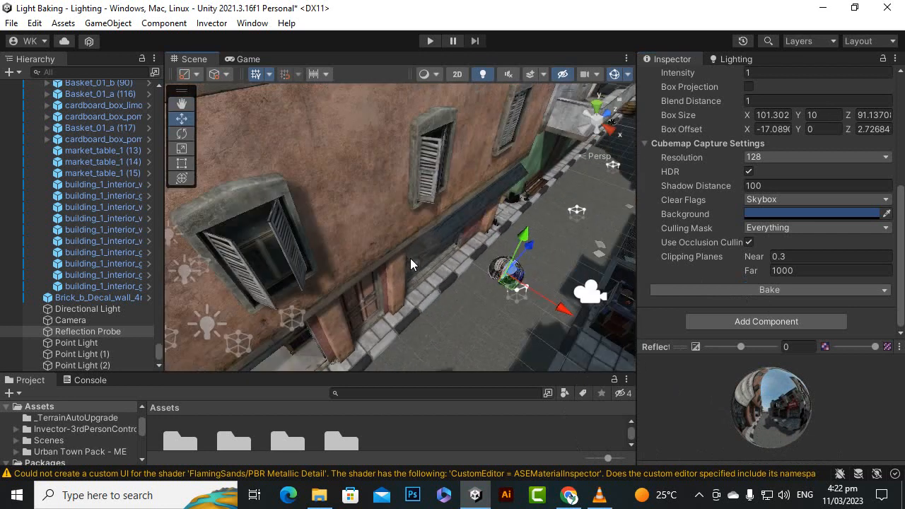
click(886, 293)
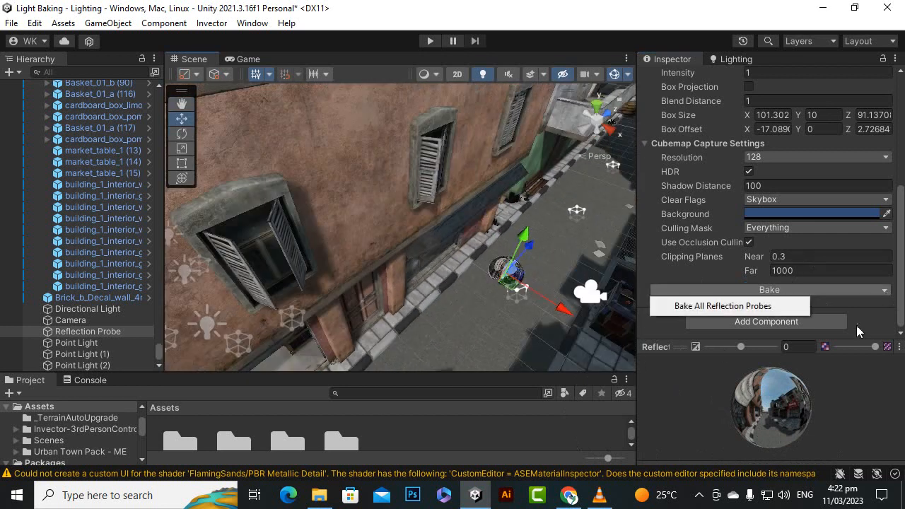
click(699, 311)
Examine the baked reflections around the shop sign and market street, and briefly run the scene from the fixed camera.
alt+drag(424, 283, 444, 141)
scroll(454, 236, up, 4)
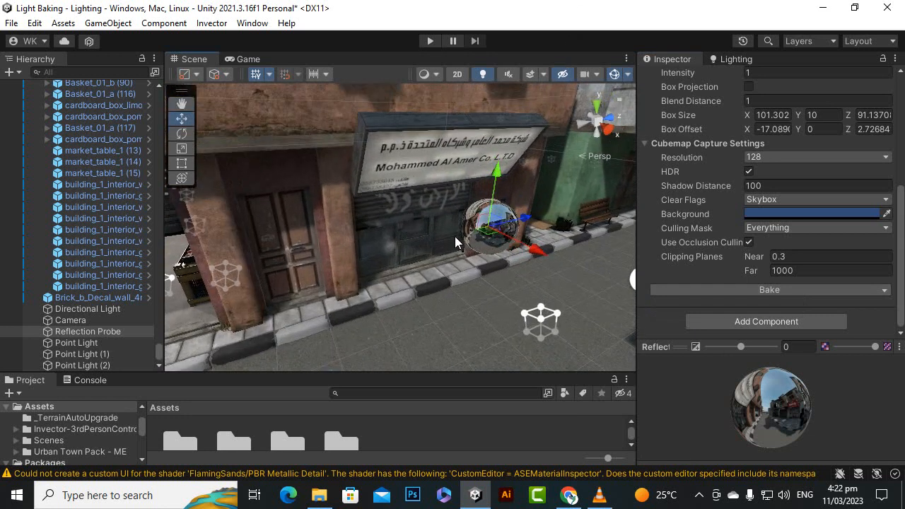
alt+drag(454, 236, 410, 273)
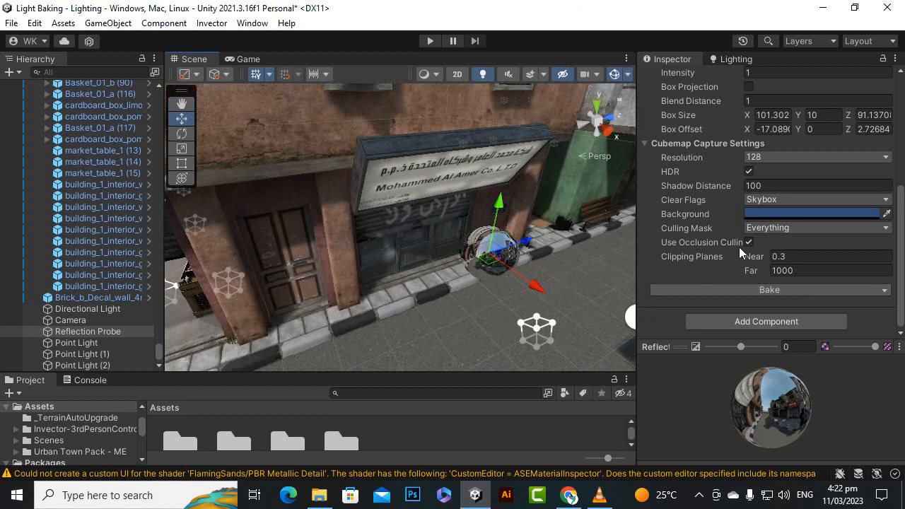
scroll(496, 307, down, 6)
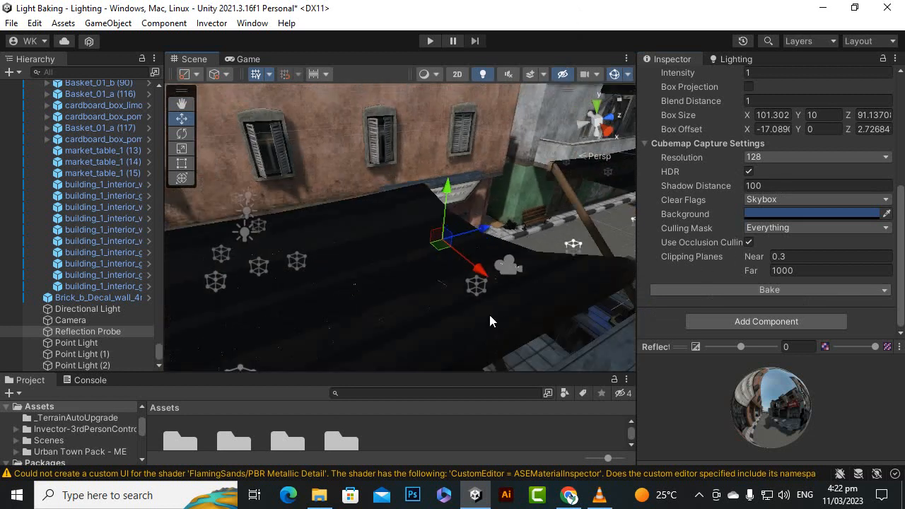
scroll(424, 277, up, 6)
alt+drag(378, 277, 516, 212)
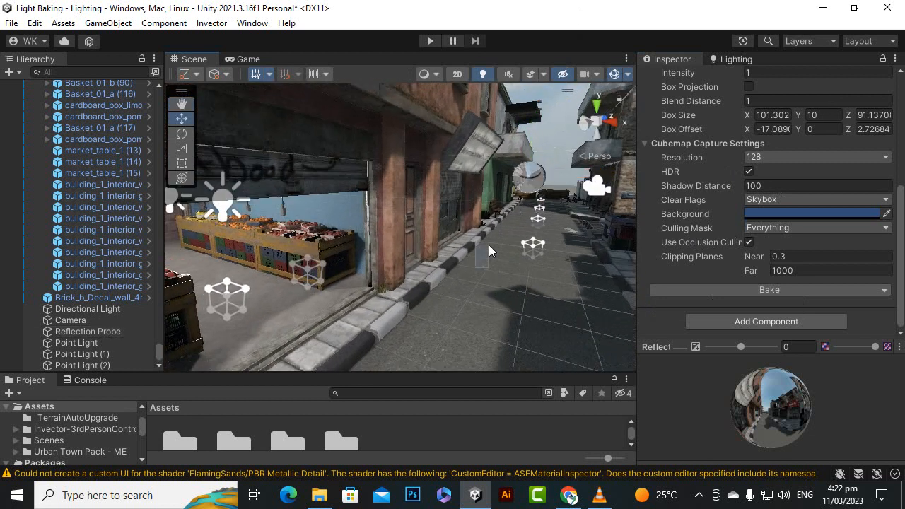
click(488, 244)
click(430, 41)
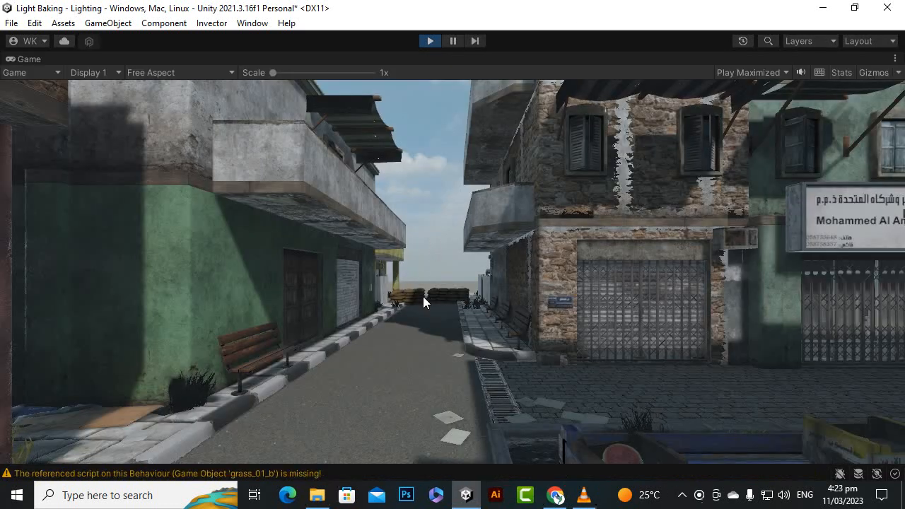
click(431, 41)
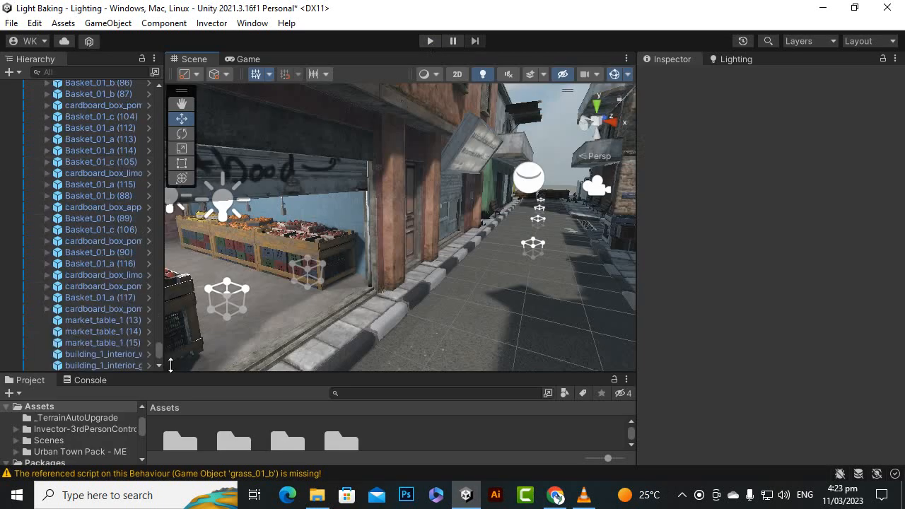
Activate the vShooterMelee_Inventory player object in the scene.
drag(158, 352, 179, 117)
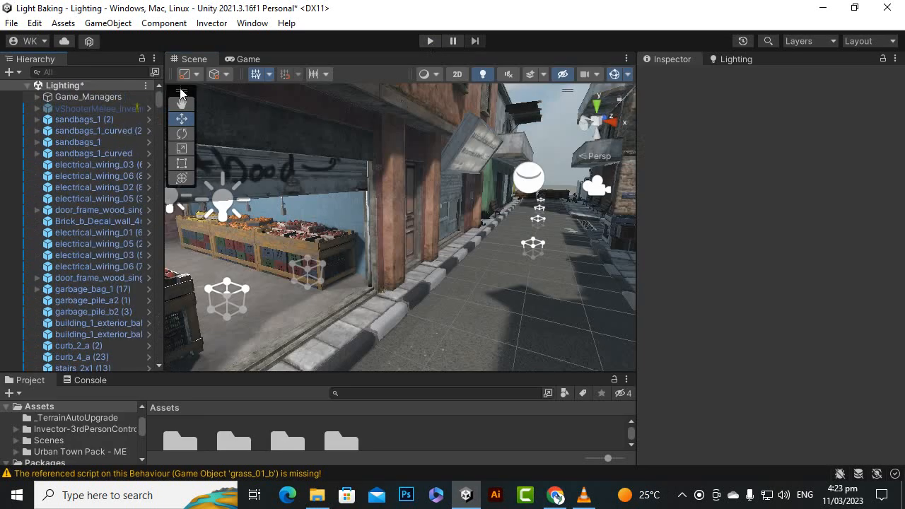
click(103, 109)
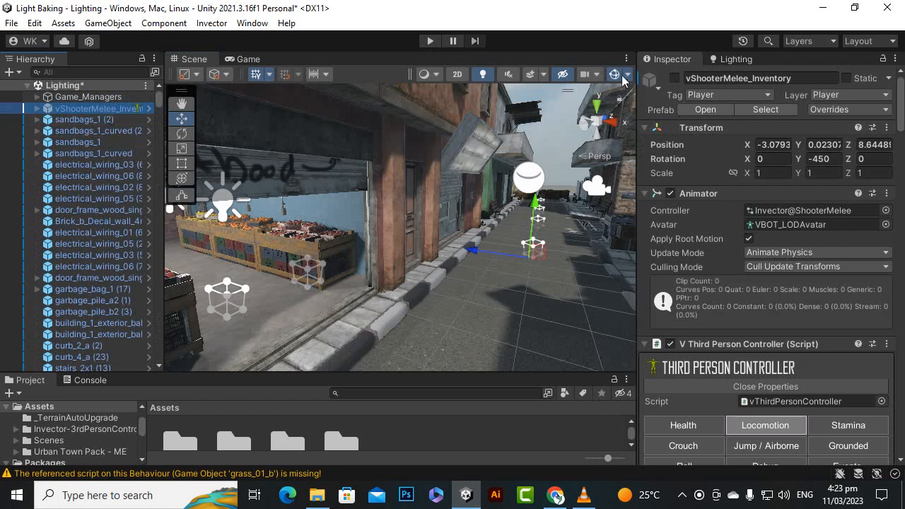
click(675, 78)
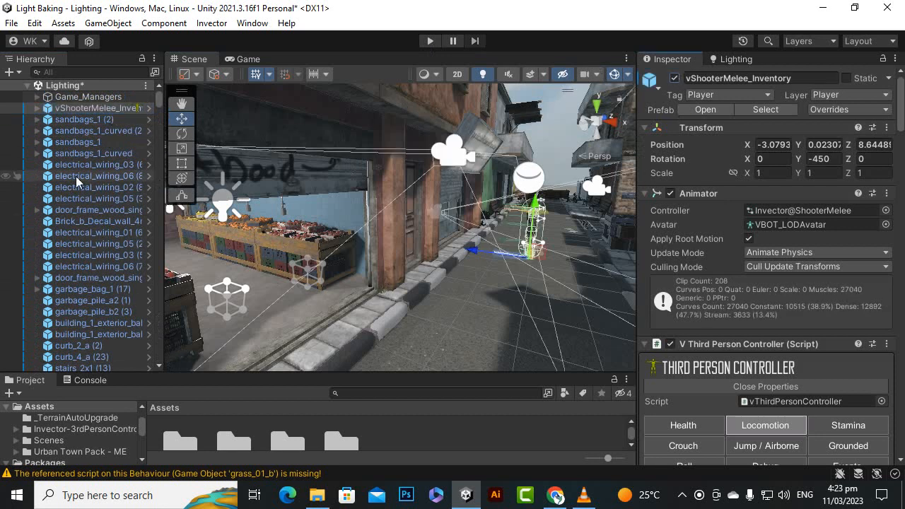
Deactivate the standalone Camera object above the Reflection Probe.
drag(159, 102, 154, 355)
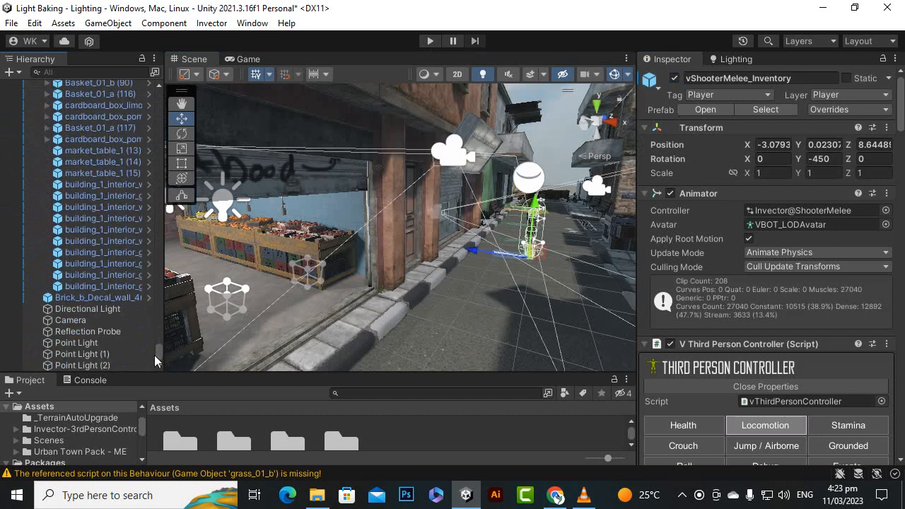
click(93, 320)
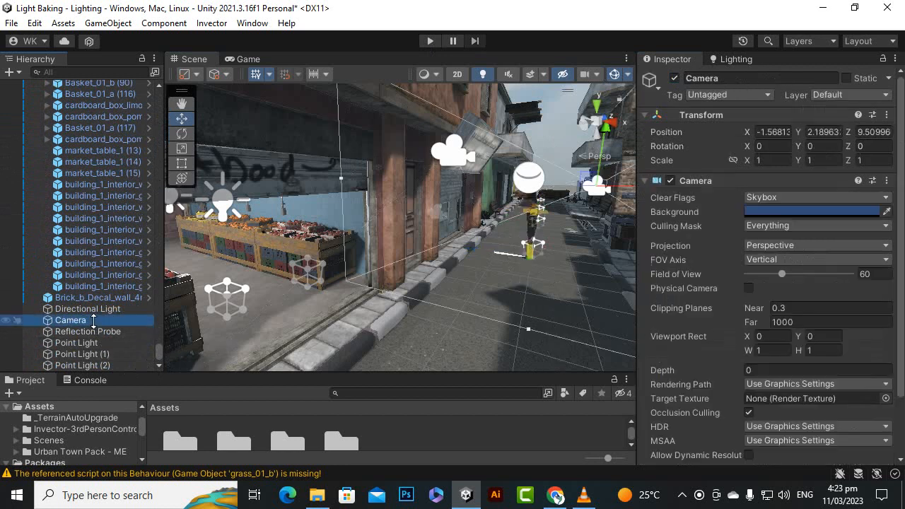
click(674, 78)
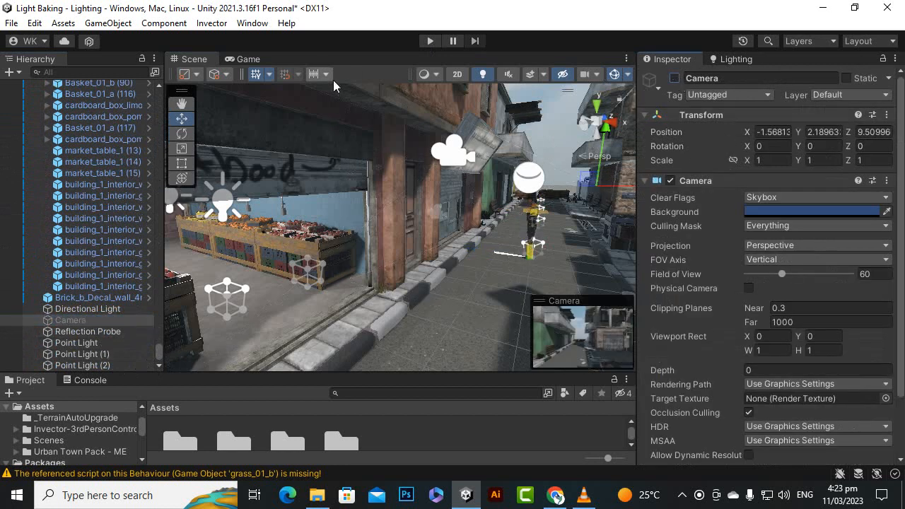
Play the scene and run the third-person character along the street and into the market shop to examine the lighting.
click(430, 41)
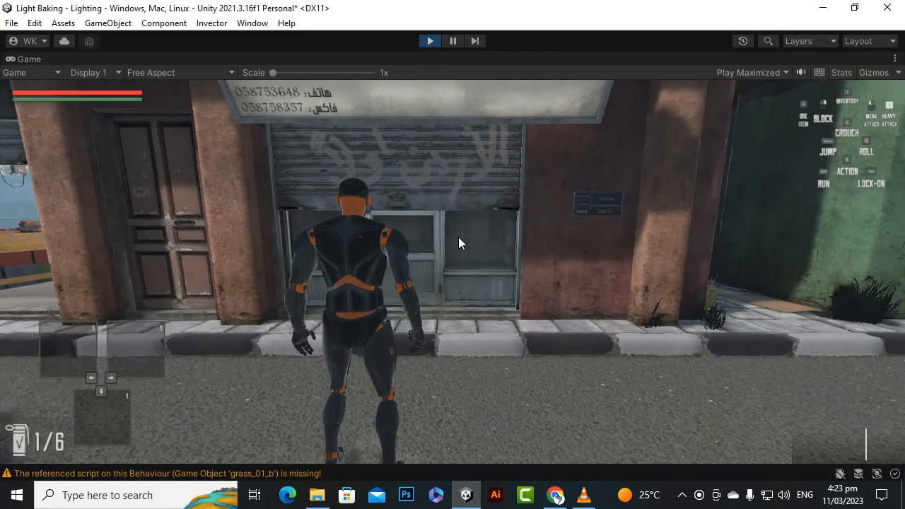
key(w)
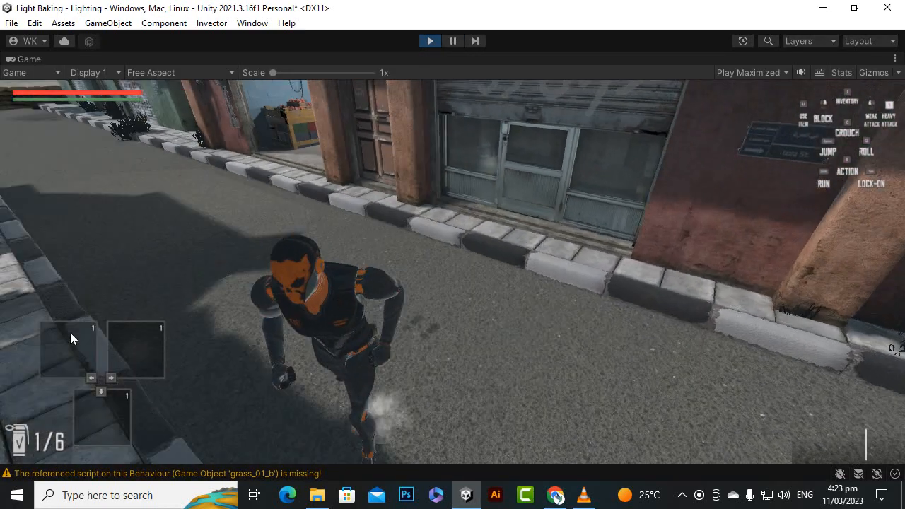
key(w)
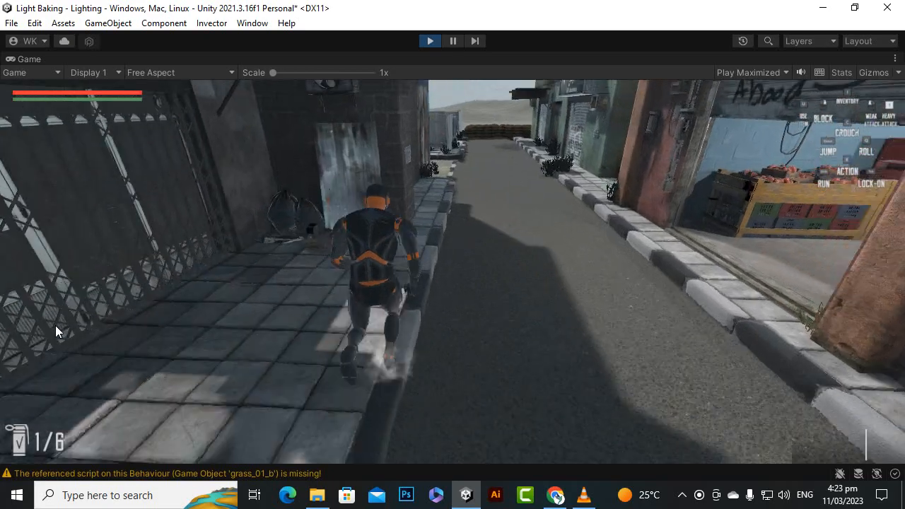
key(w)
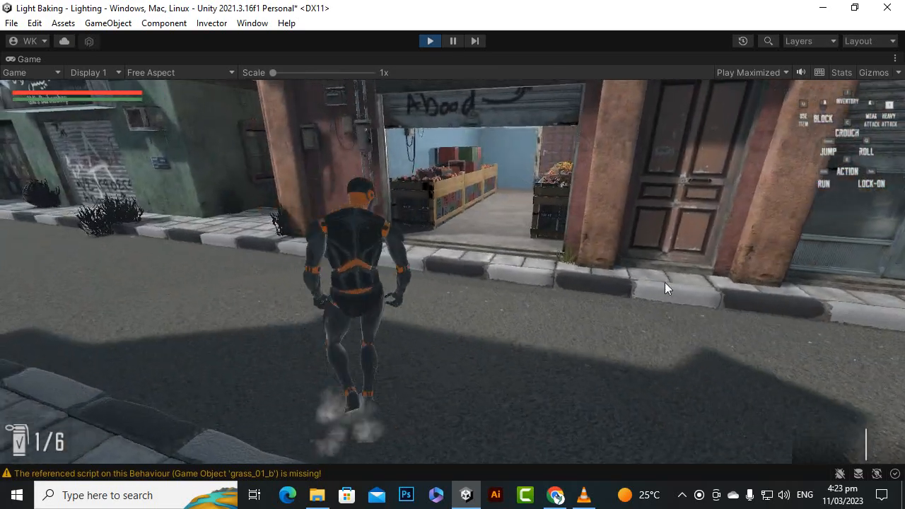
key(w)
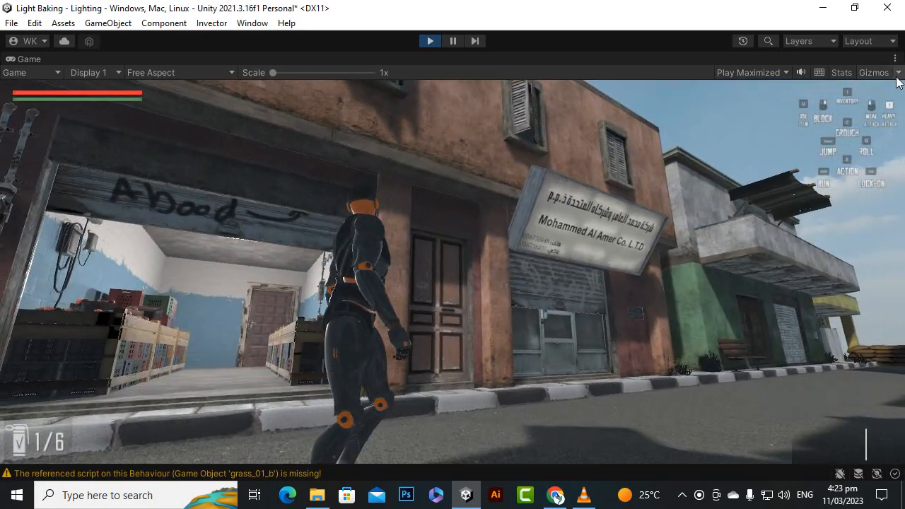
key(w)
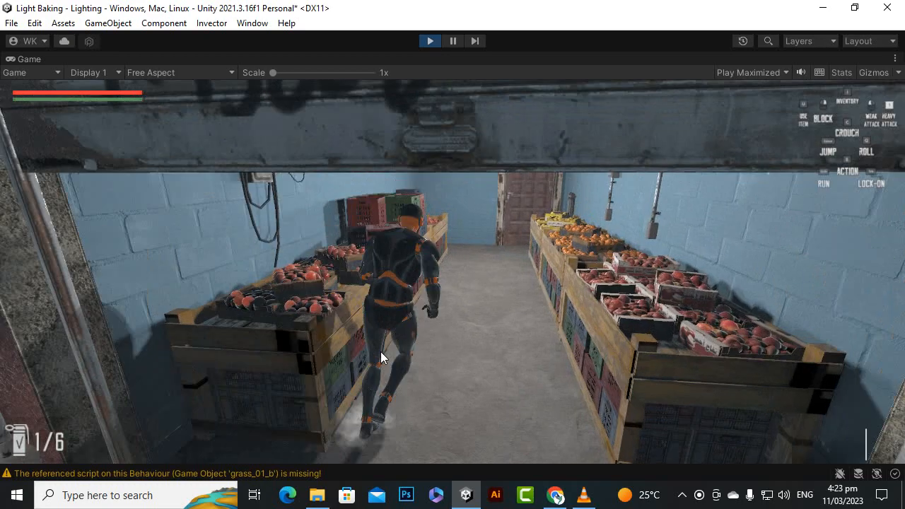
Walk the character around the back of the market shop by the brown door to examine its shadows on the blue walls.
key(w)
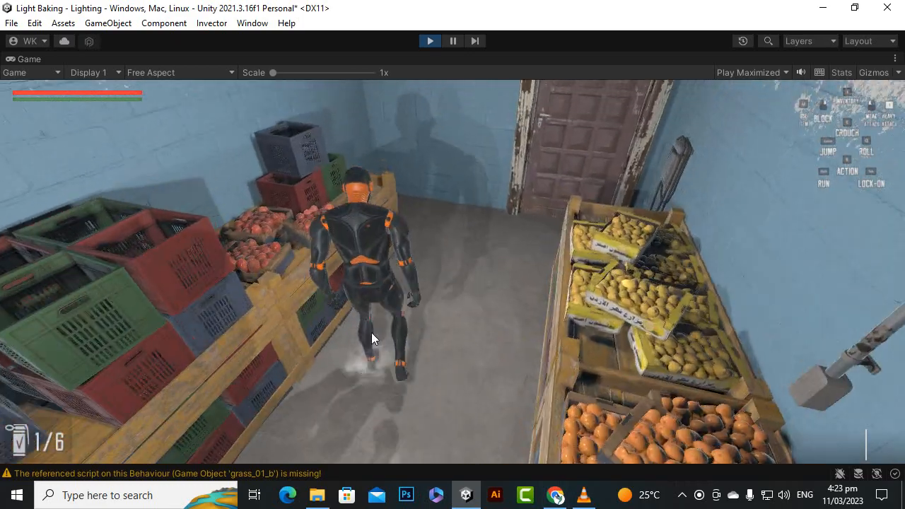
key(w)
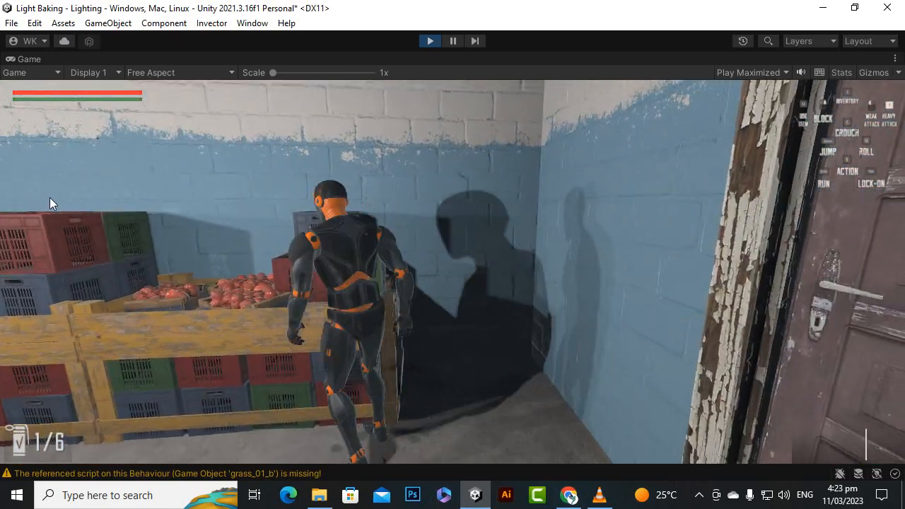
key(a)
key(s)
key(w)
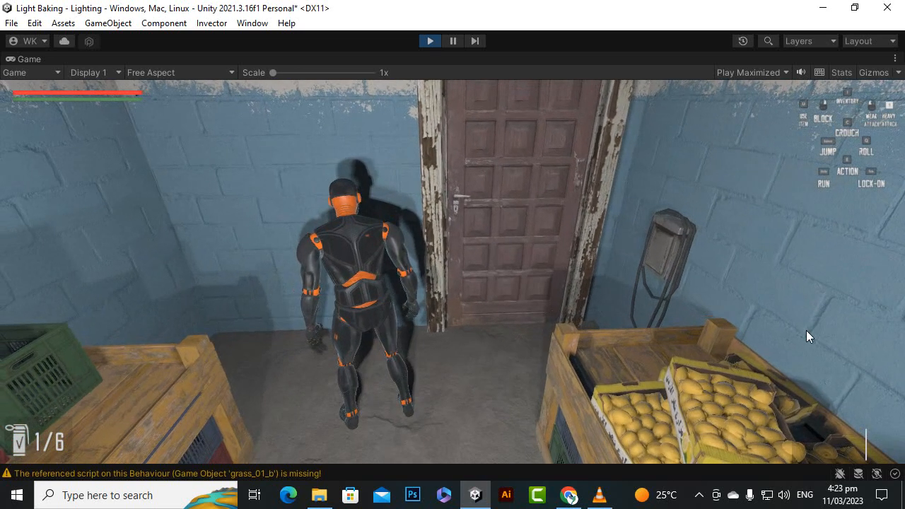
key(s)
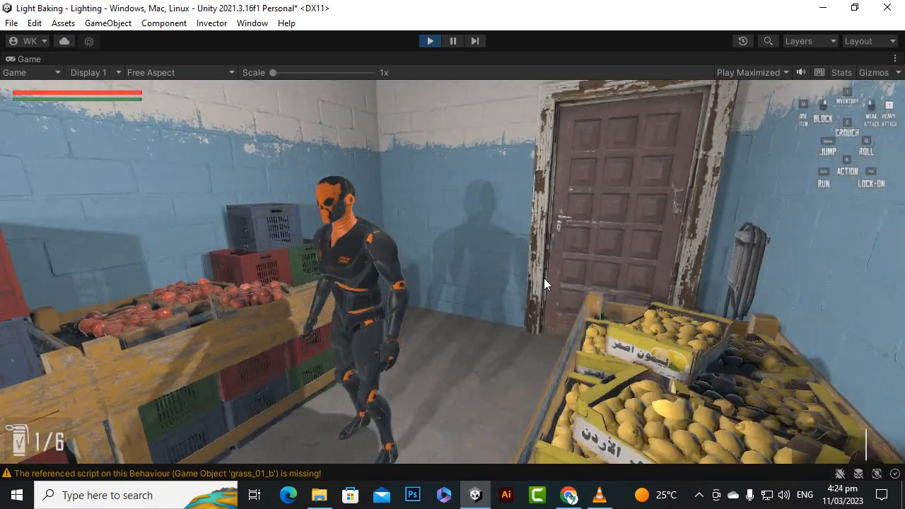
key(d)
key(a)
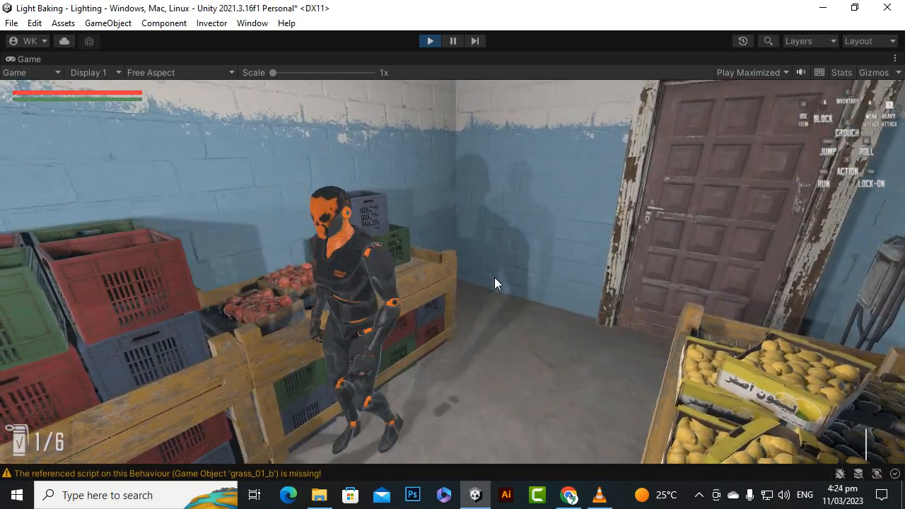
key(s)
key(w)
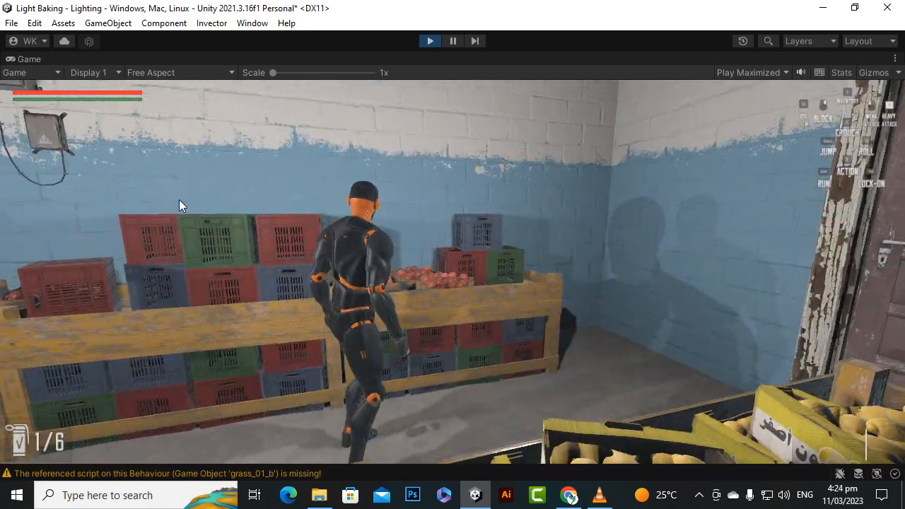
Turn the character around between the crate stands and back toward the shop entrance to examine lighting on the crates, ceiling and walls.
key(d)
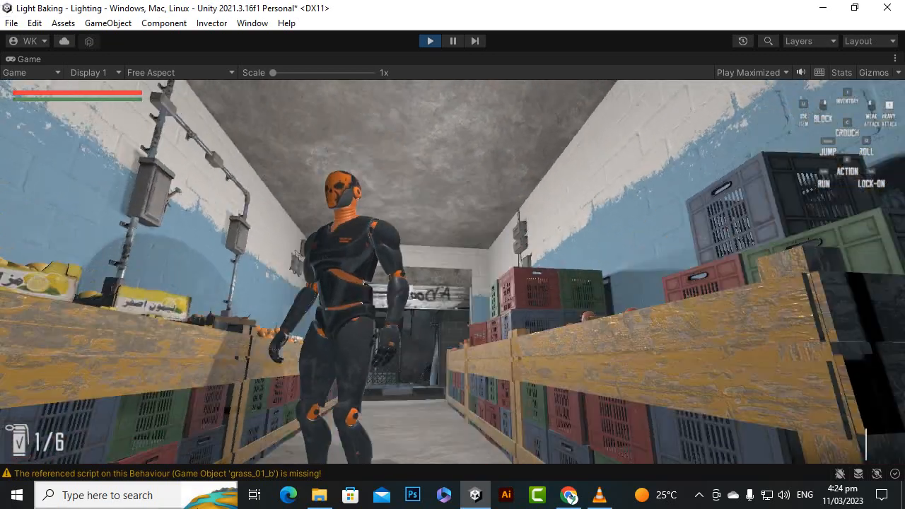
key(w)
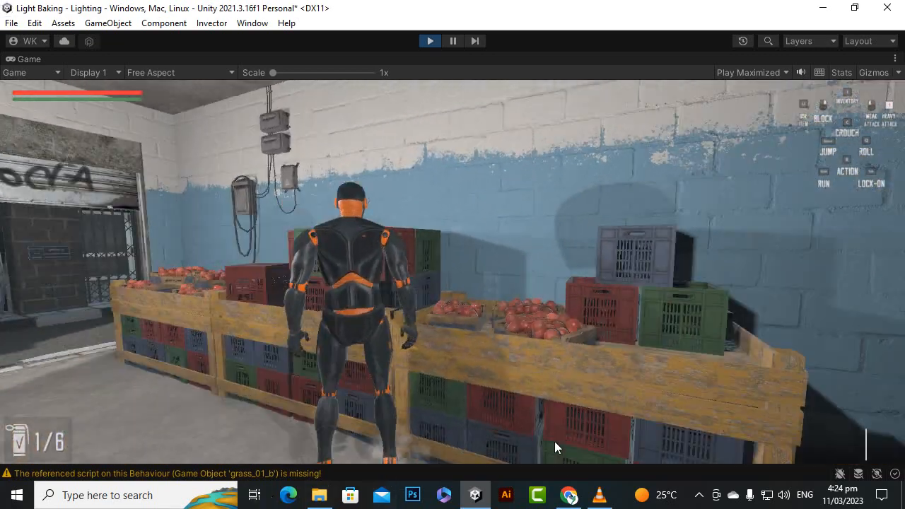
key(s)
key(d)
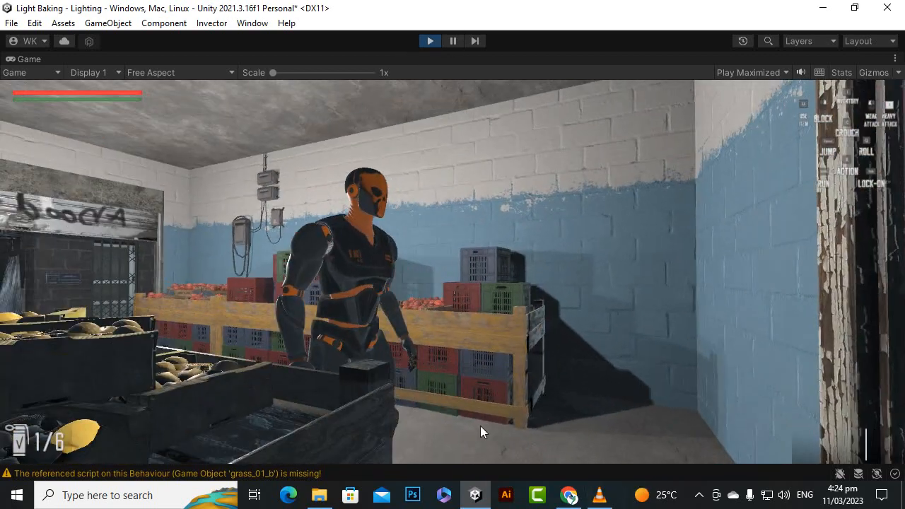
key(w)
key(s)
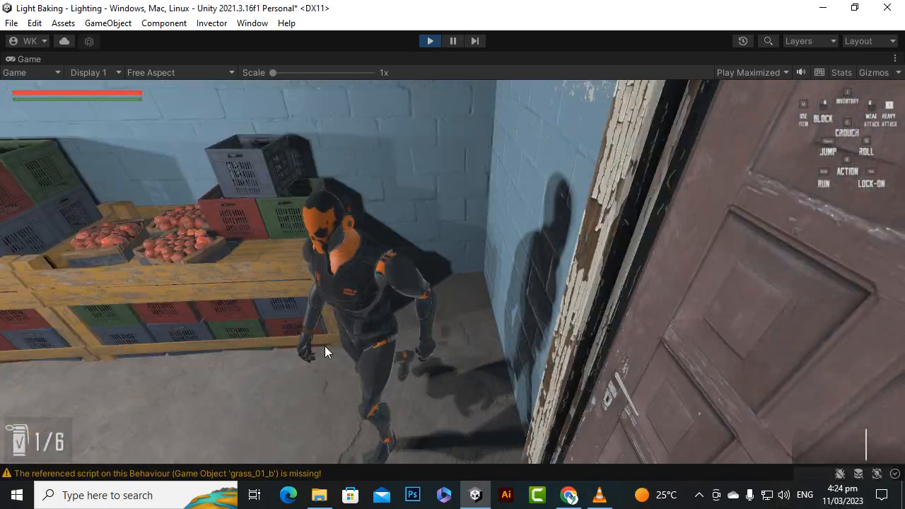
key(w)
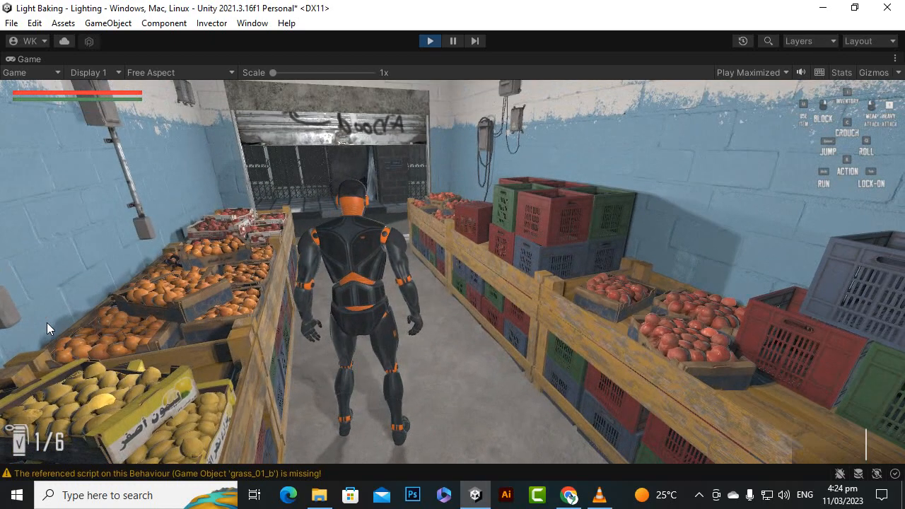
key(w)
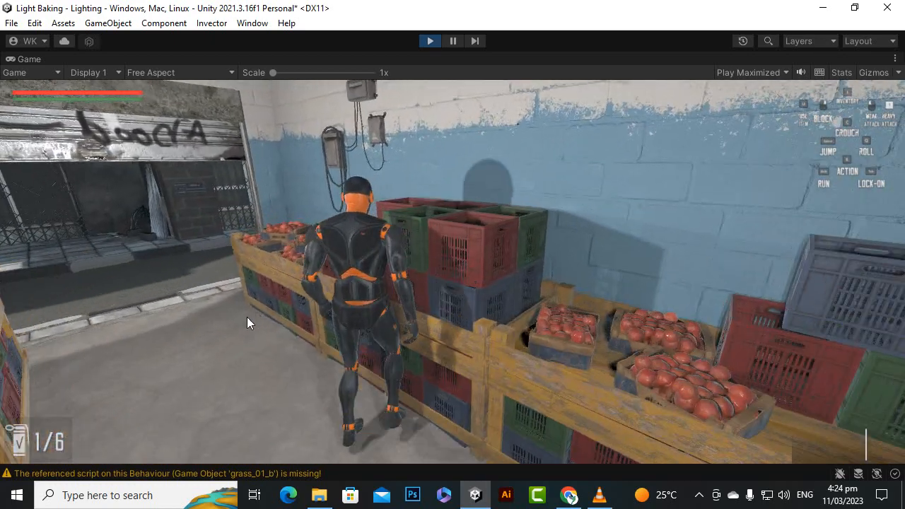
Run the character out of the market shop, along the street and through the cobbled alley to examine the outdoor lighting.
key(w)
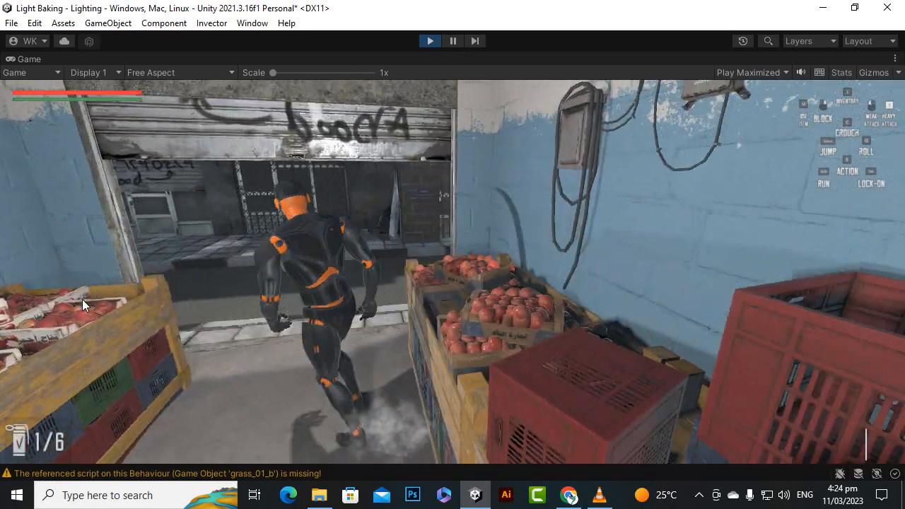
key(w)
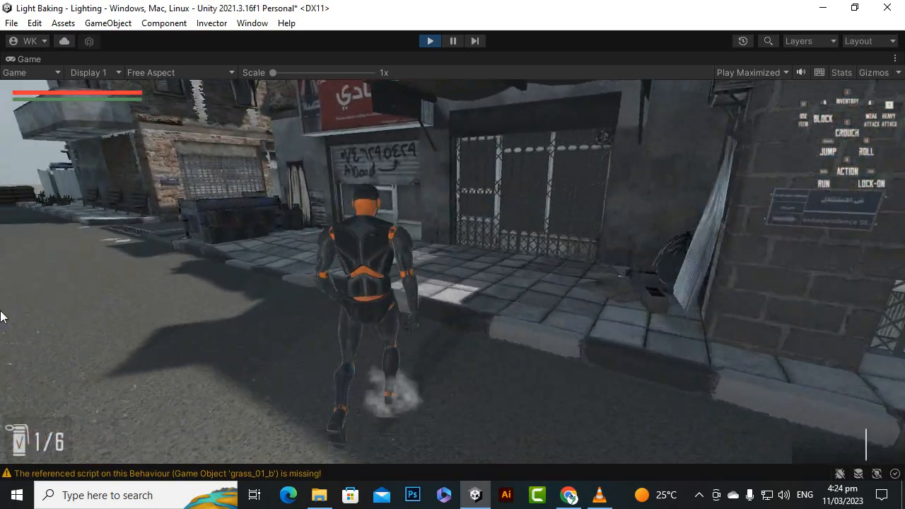
key(w)
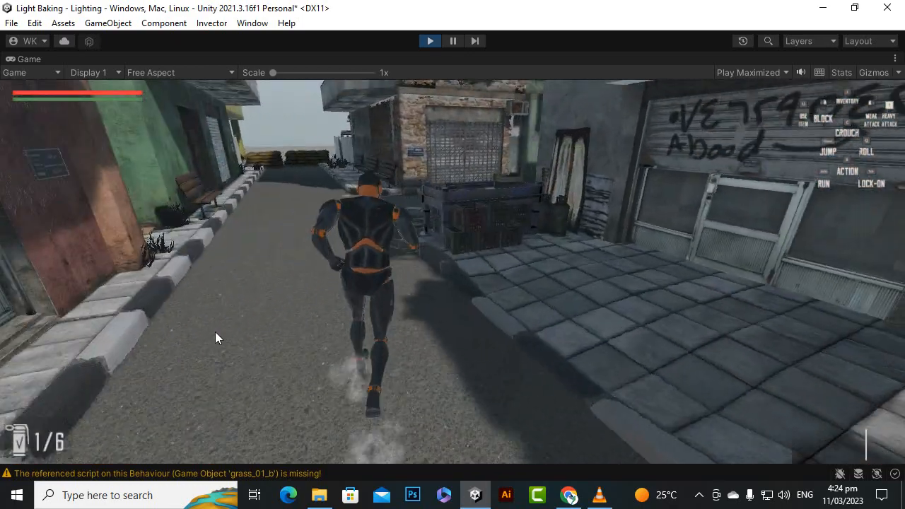
key(w)
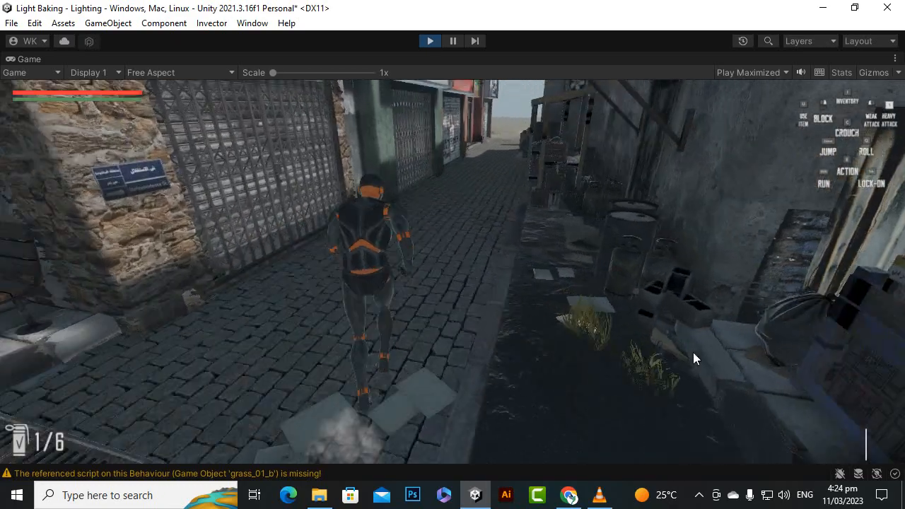
key(w)
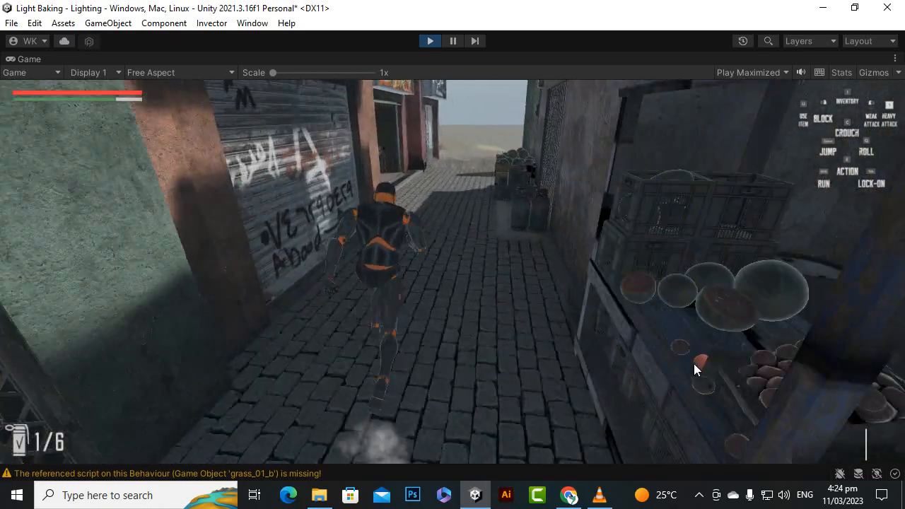
key(w)
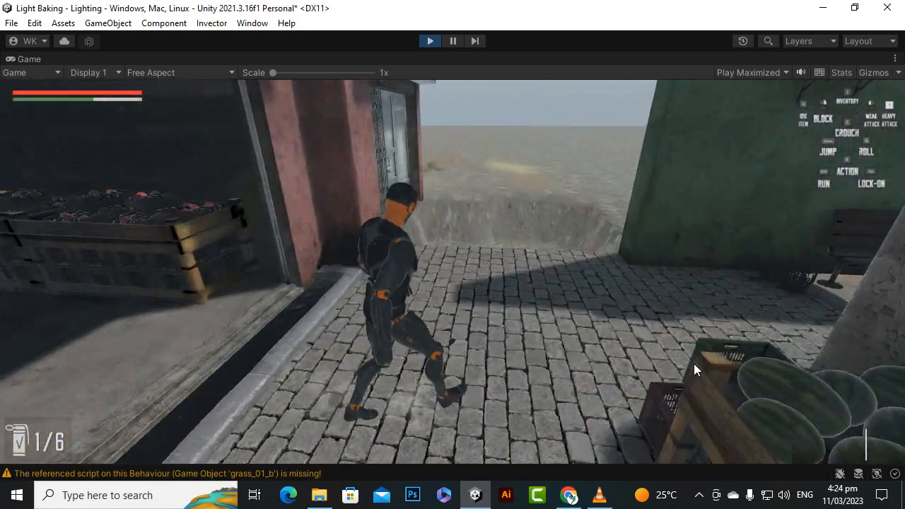
Move the character around in front of the unlit fruit shop at the alley's end to examine its dark interior.
key(w)
key(s)
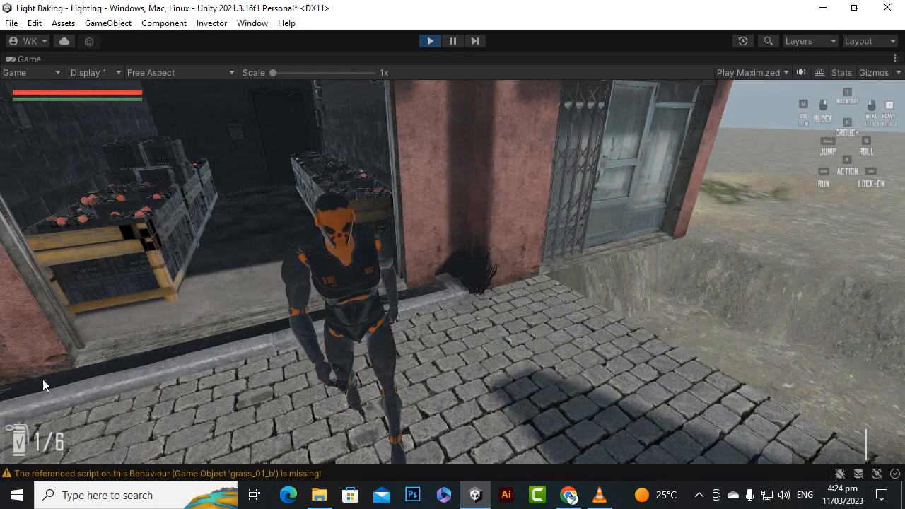
key(s)
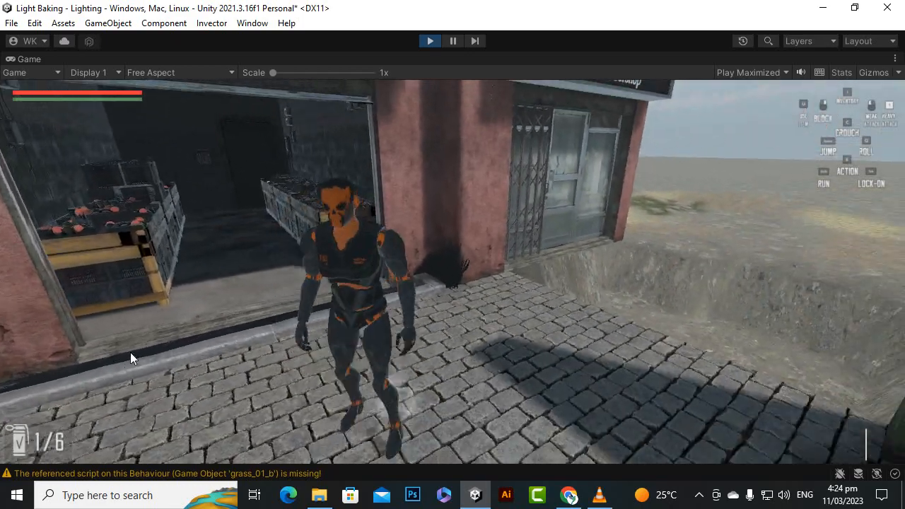
key(a)
key(d)
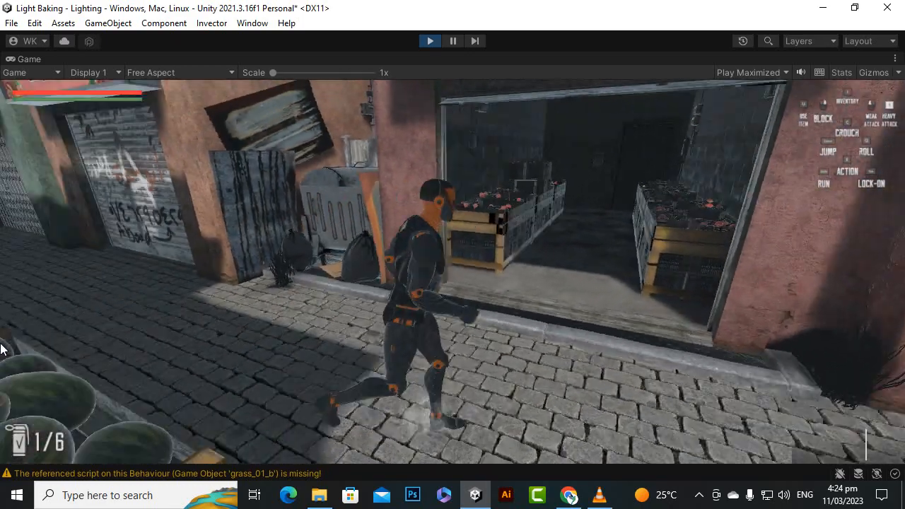
Run the character back through the alley to the main street and examine the lighting on the shuttered storefront and green building.
key(w)
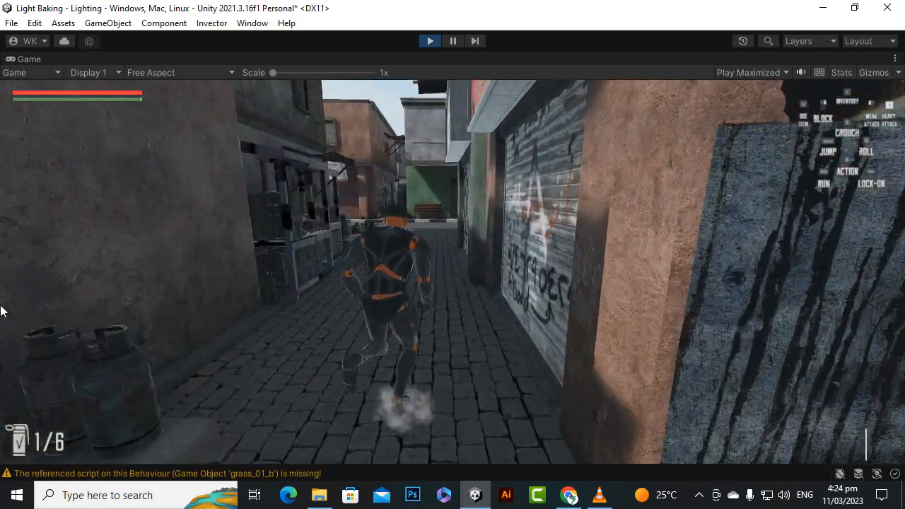
key(w)
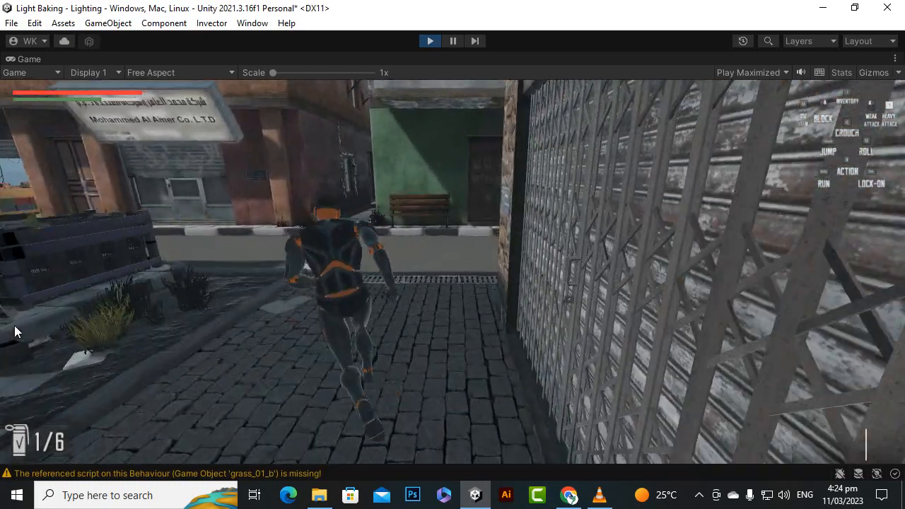
key(w)
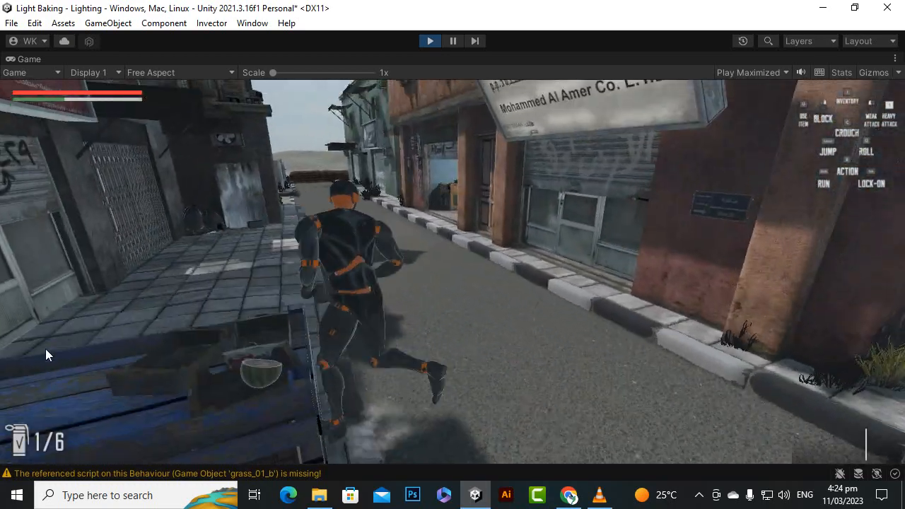
key(w)
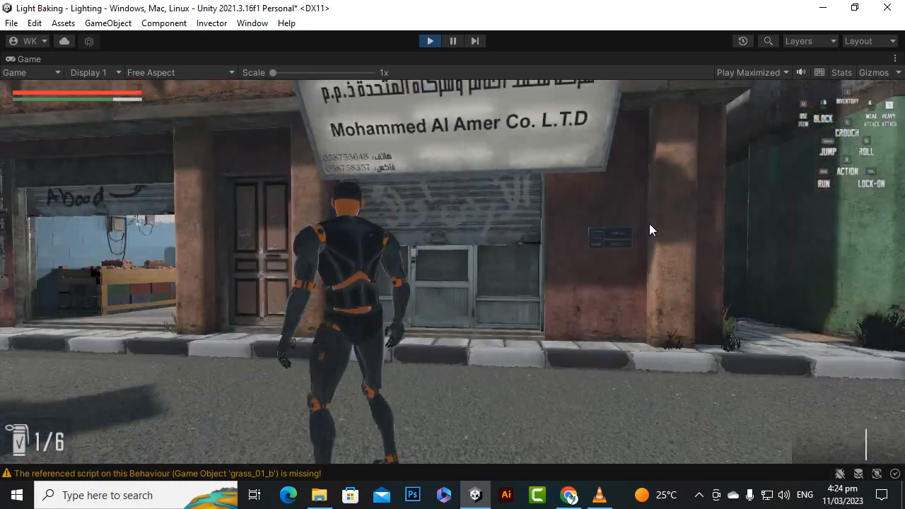
key(d)
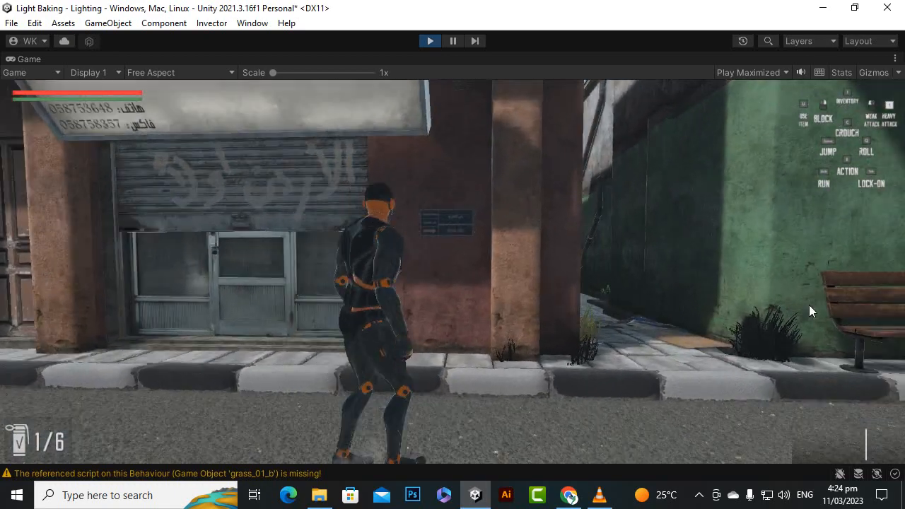
key(d)
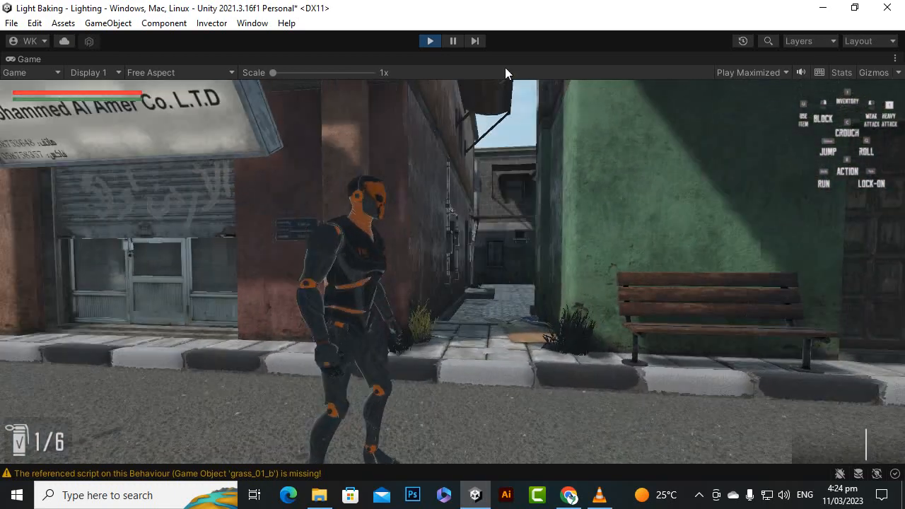